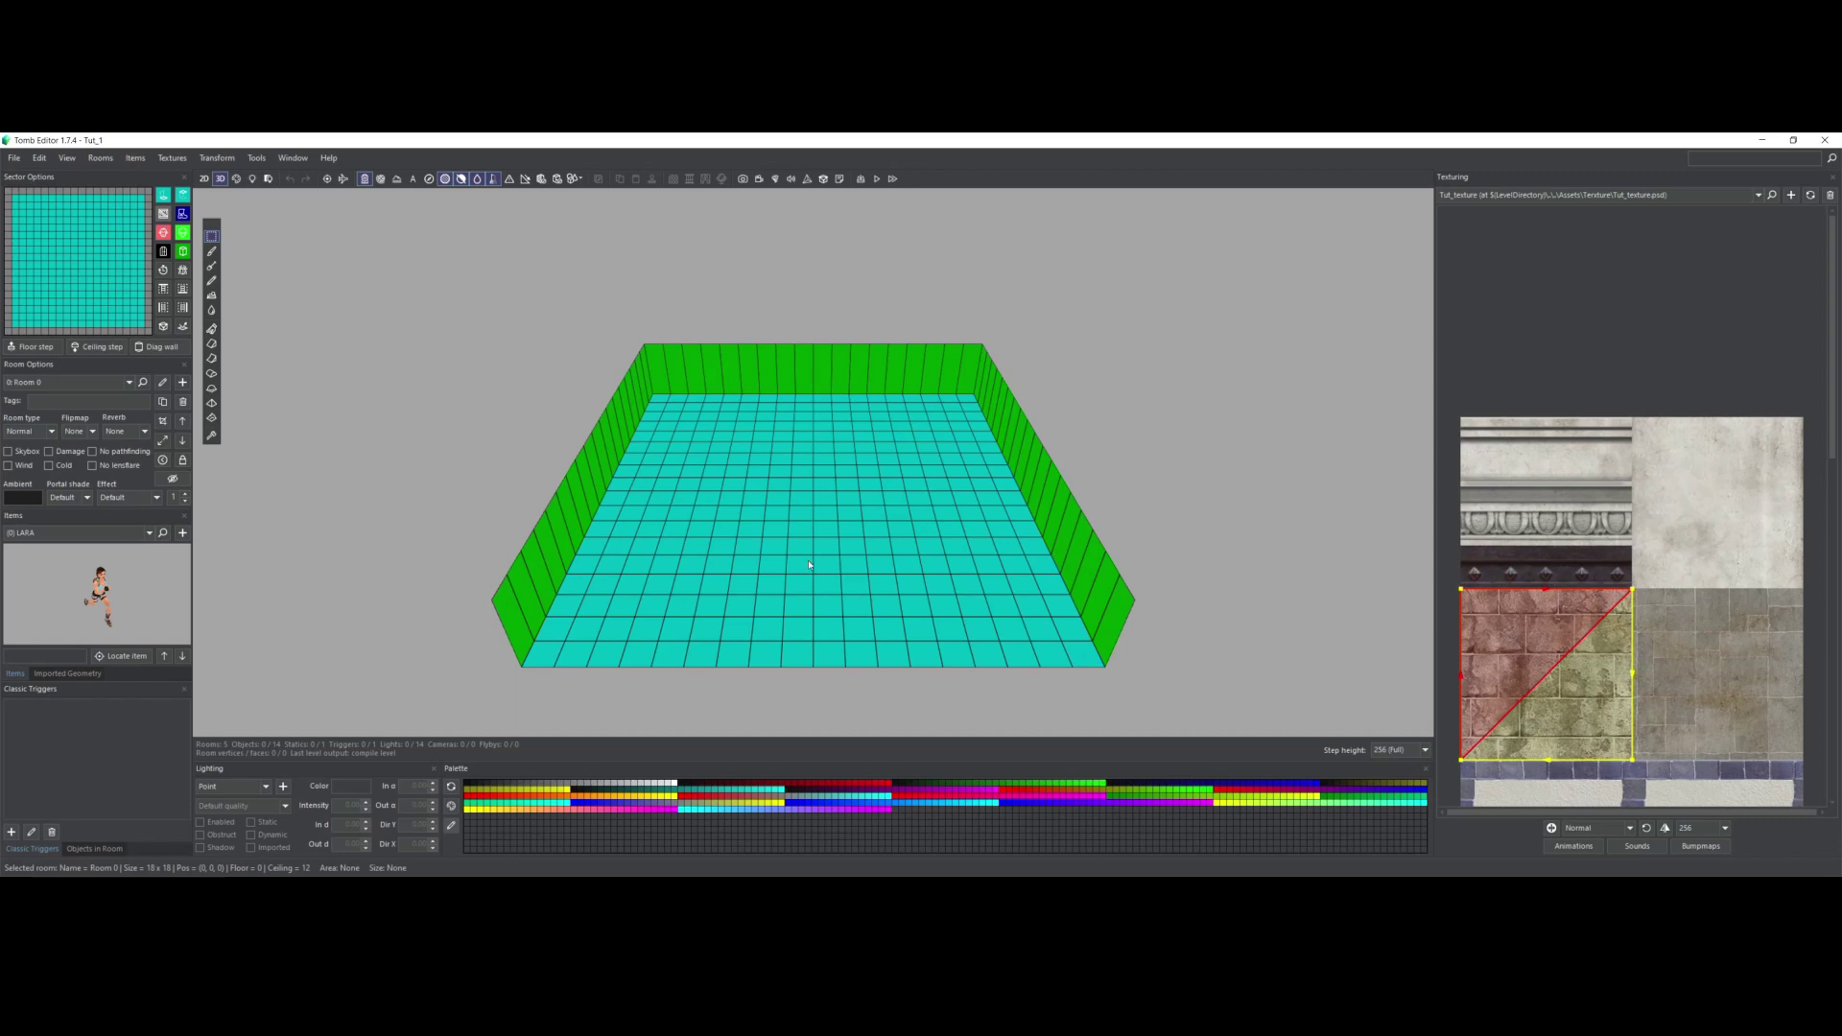
# Crop Room 0 to a single 1 x 1 sector and lower its ceiling to 8.
pyautogui.click(162, 420)
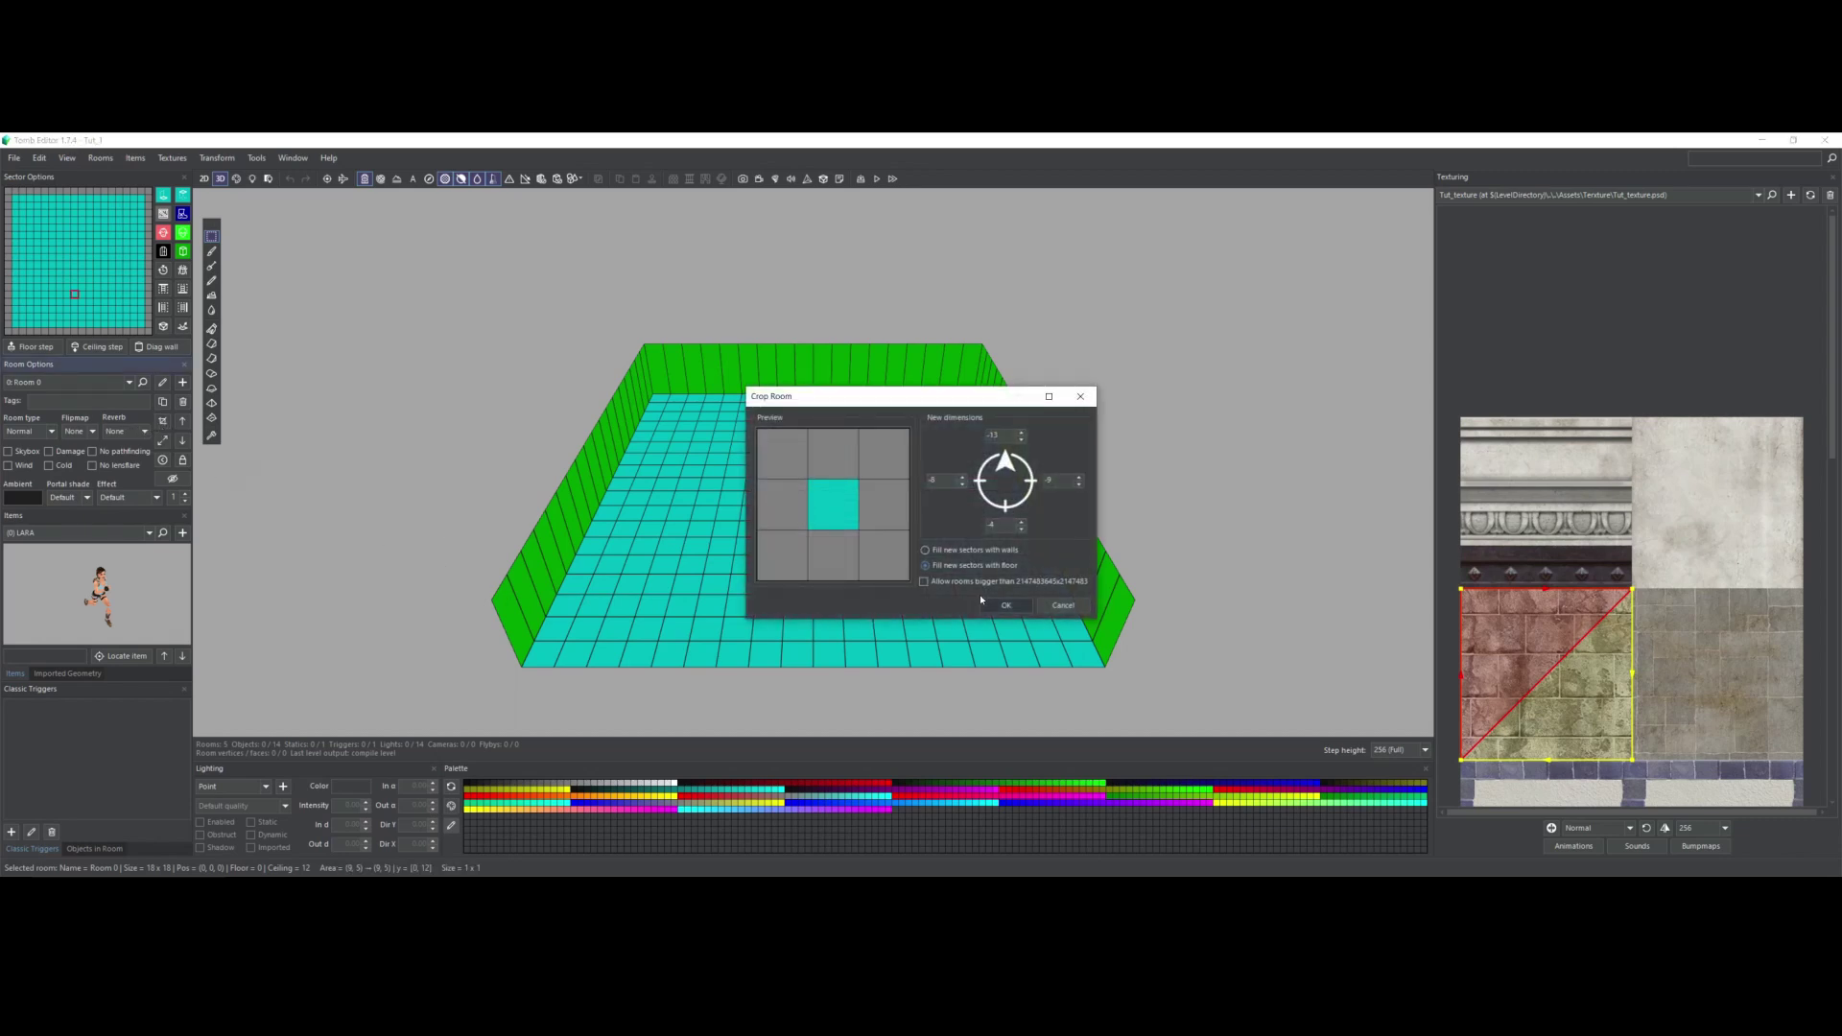
pyautogui.click(998, 607)
pyautogui.moveTo(992, 626); pyautogui.dragTo(1061, 550, button='right')
pyautogui.press('s')
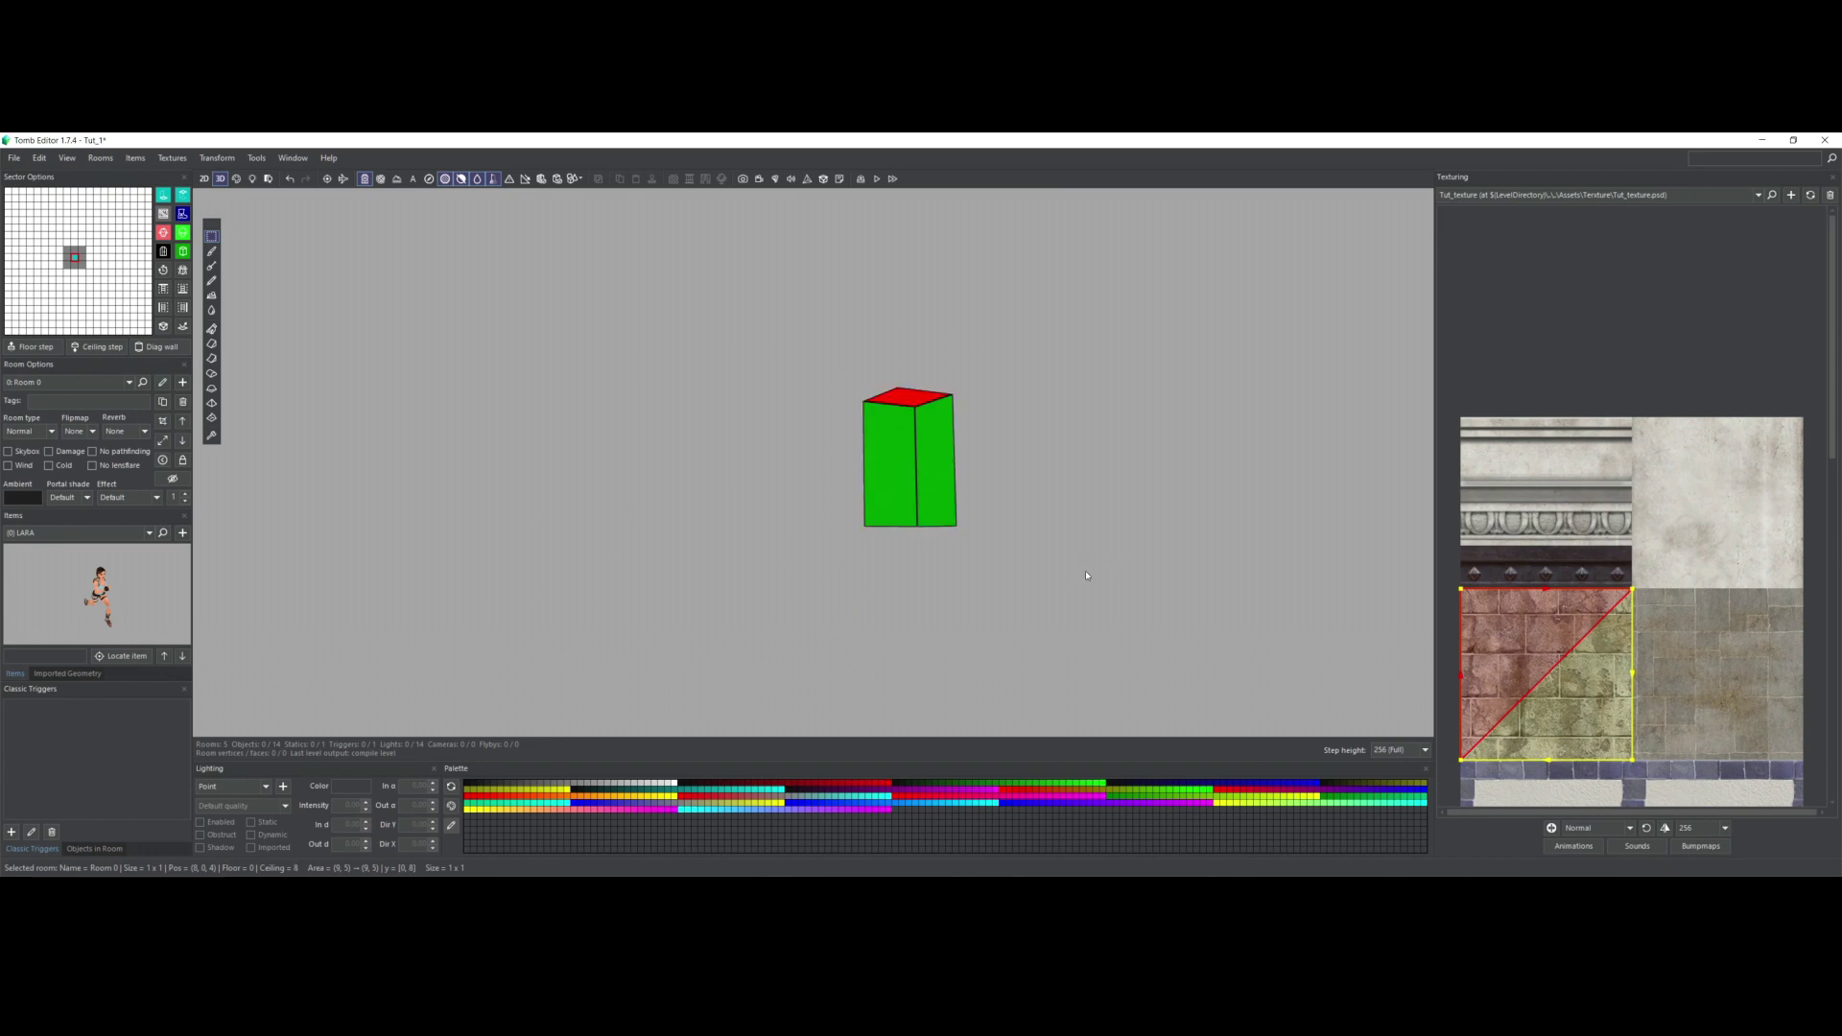
# Fill the small room's walls and ceiling with the selected stone brick texture.
pyautogui.click(100, 157)
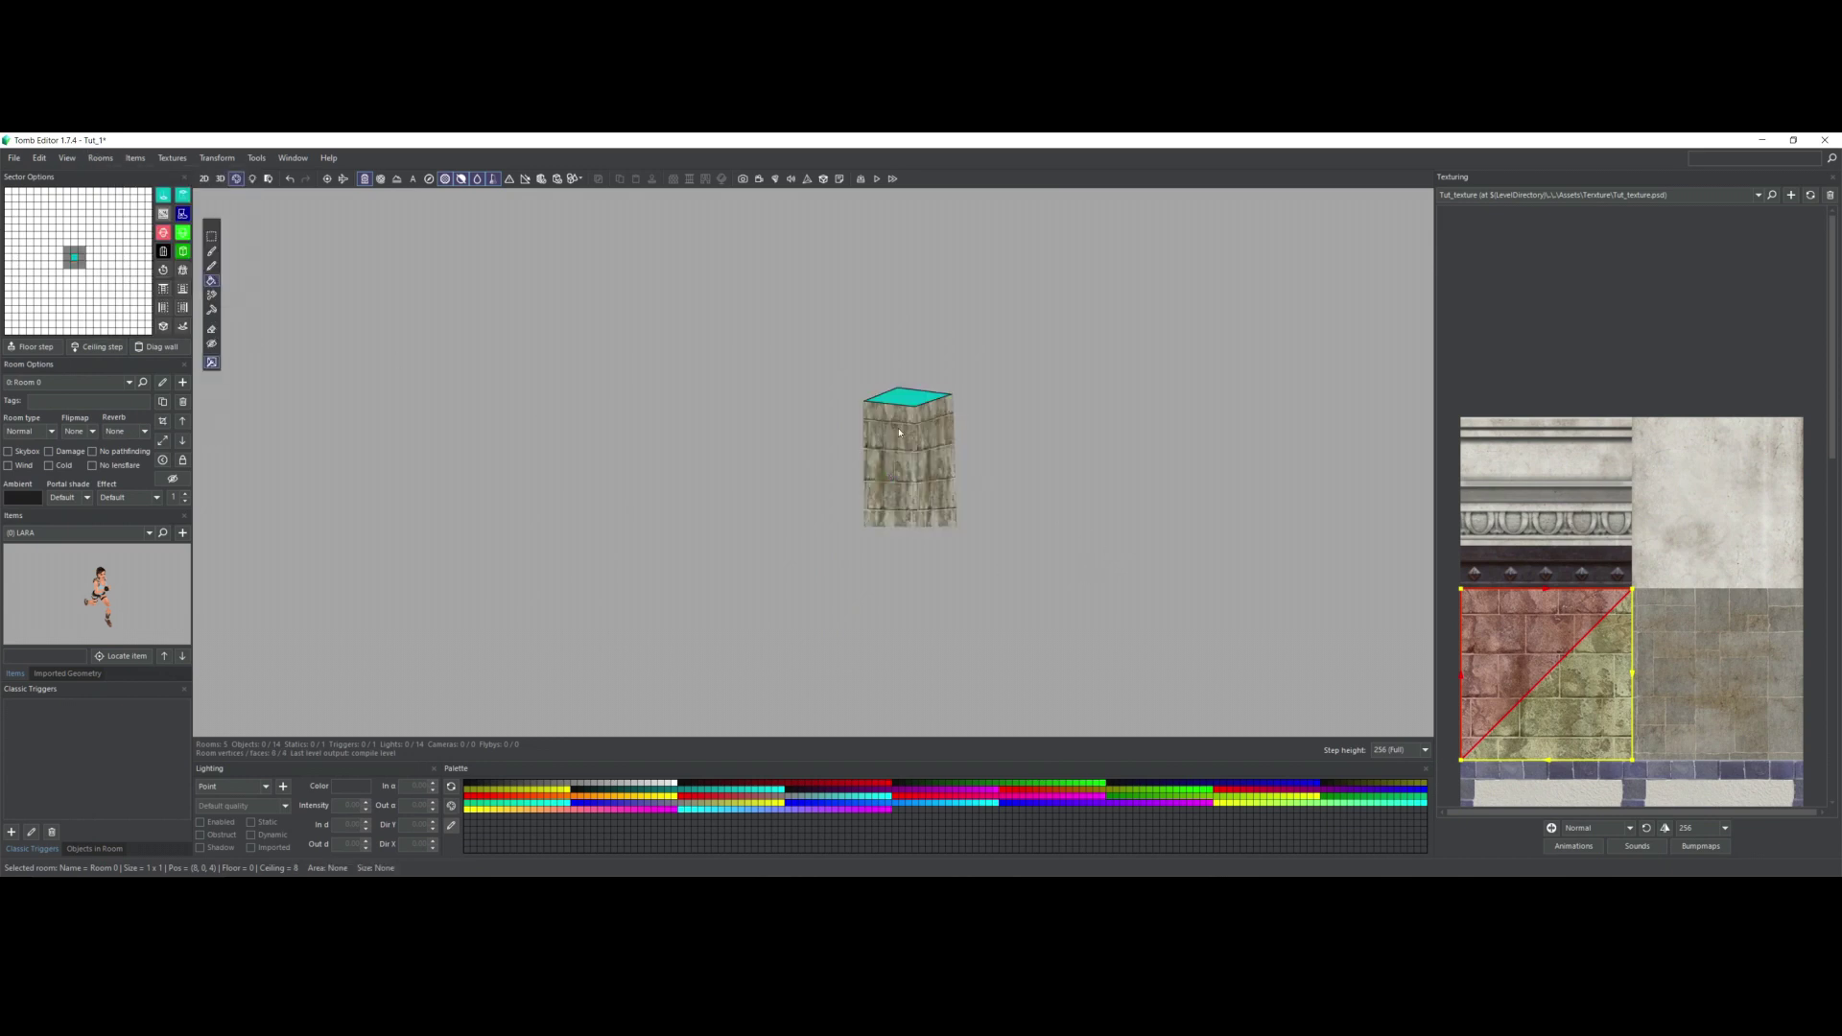
pyautogui.moveTo(882, 449); pyautogui.dragTo(906, 655, button='right')
pyautogui.moveTo(1019, 637); pyautogui.dragTo(1048, 570, button='right')
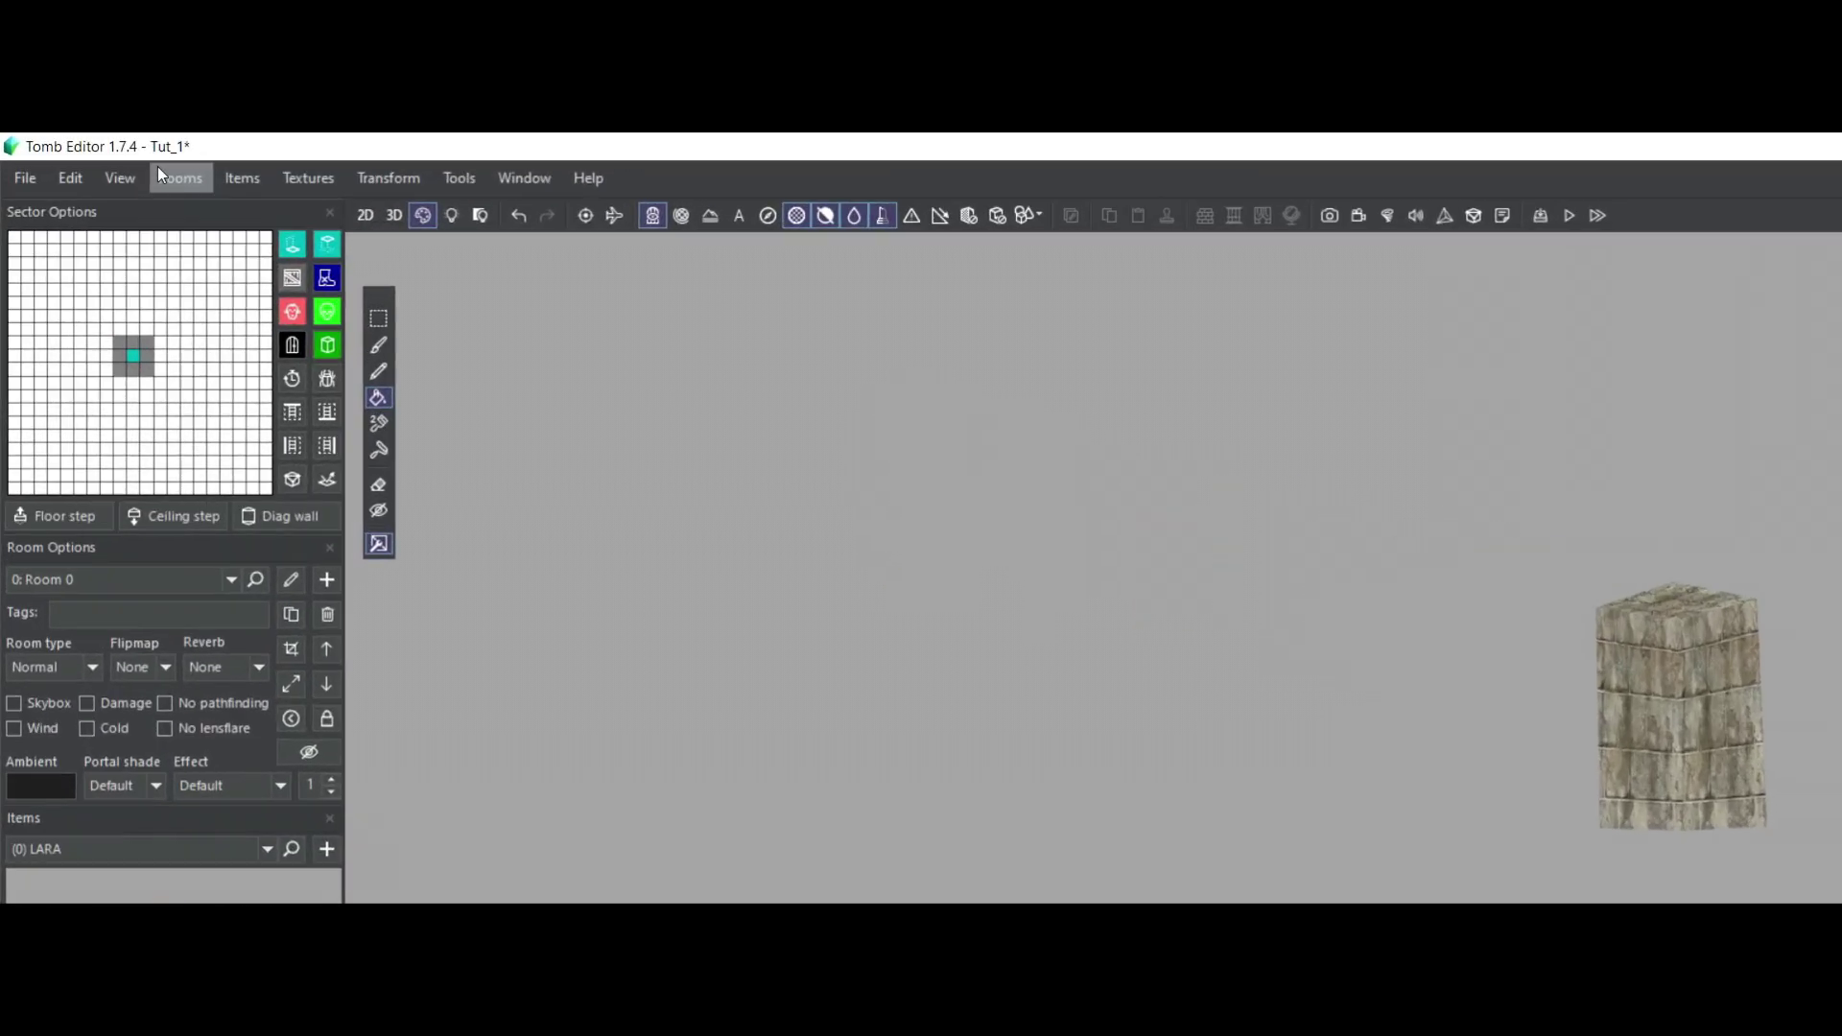
# Export Room 0 as a Wavefront OBJ into the Wads folder, using the Normal scale preset.
pyautogui.click(101, 157)
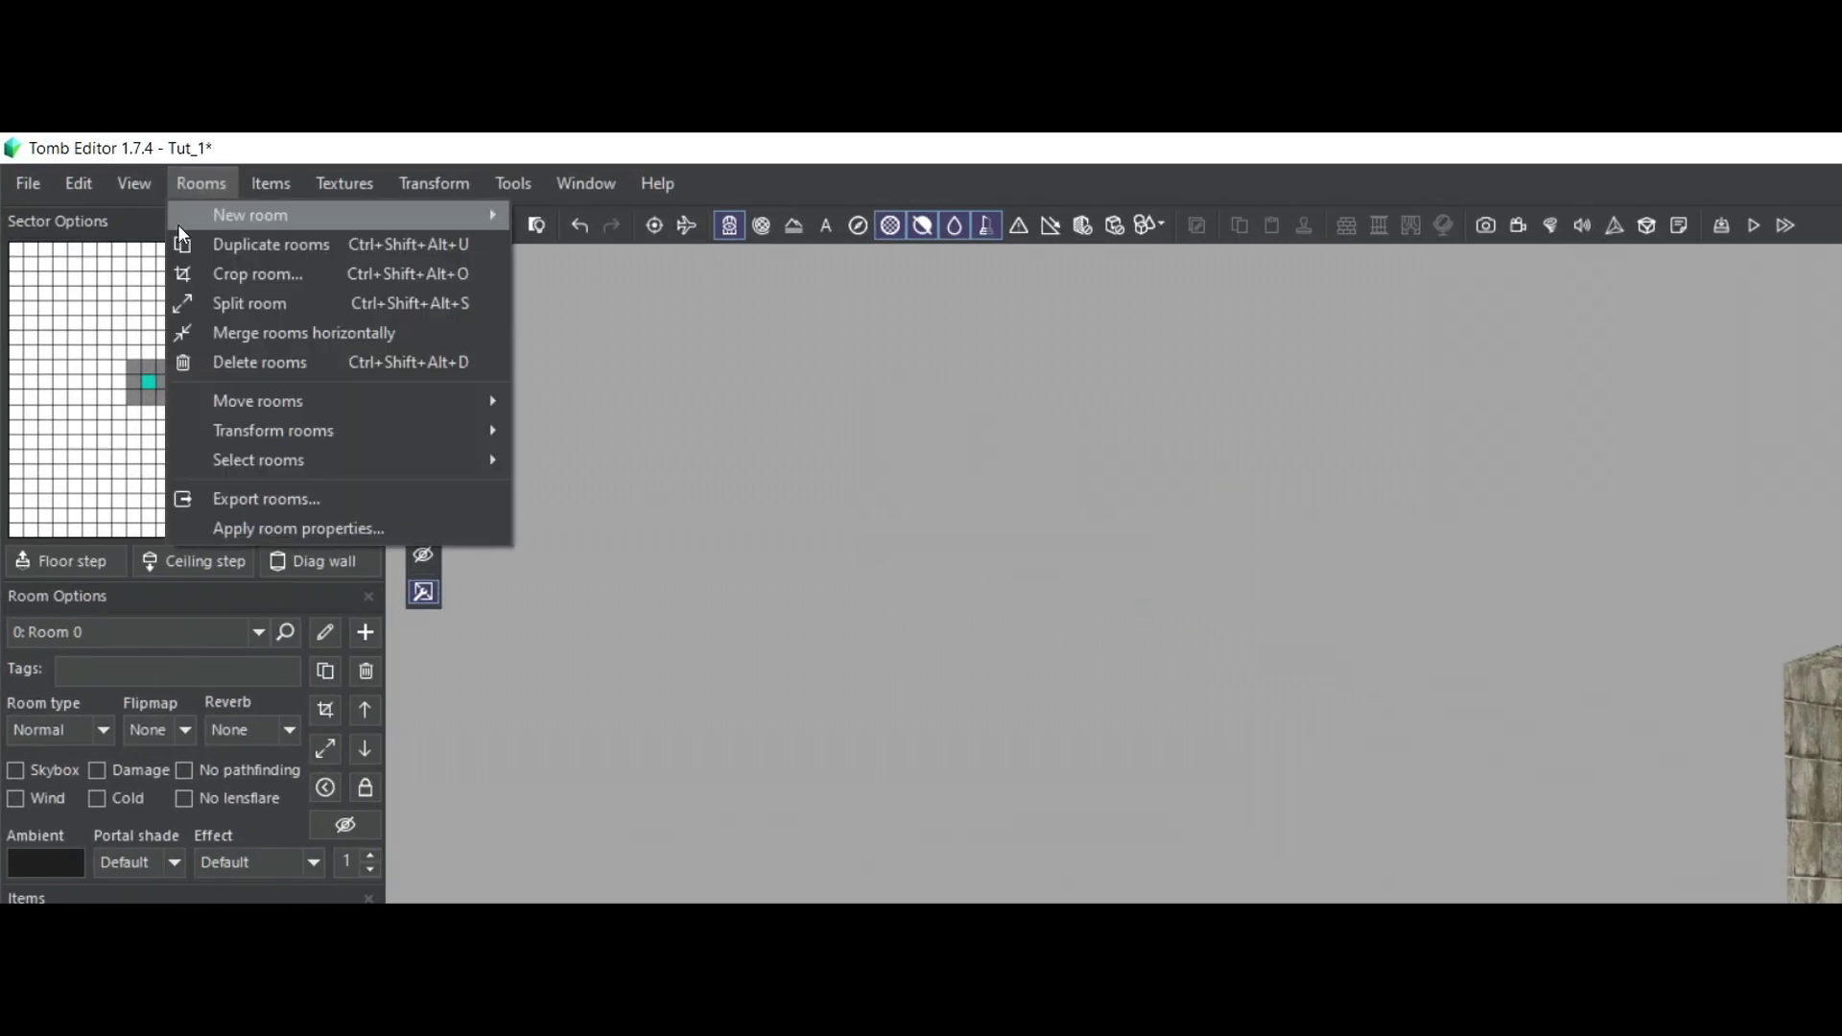
pyautogui.click(215, 501)
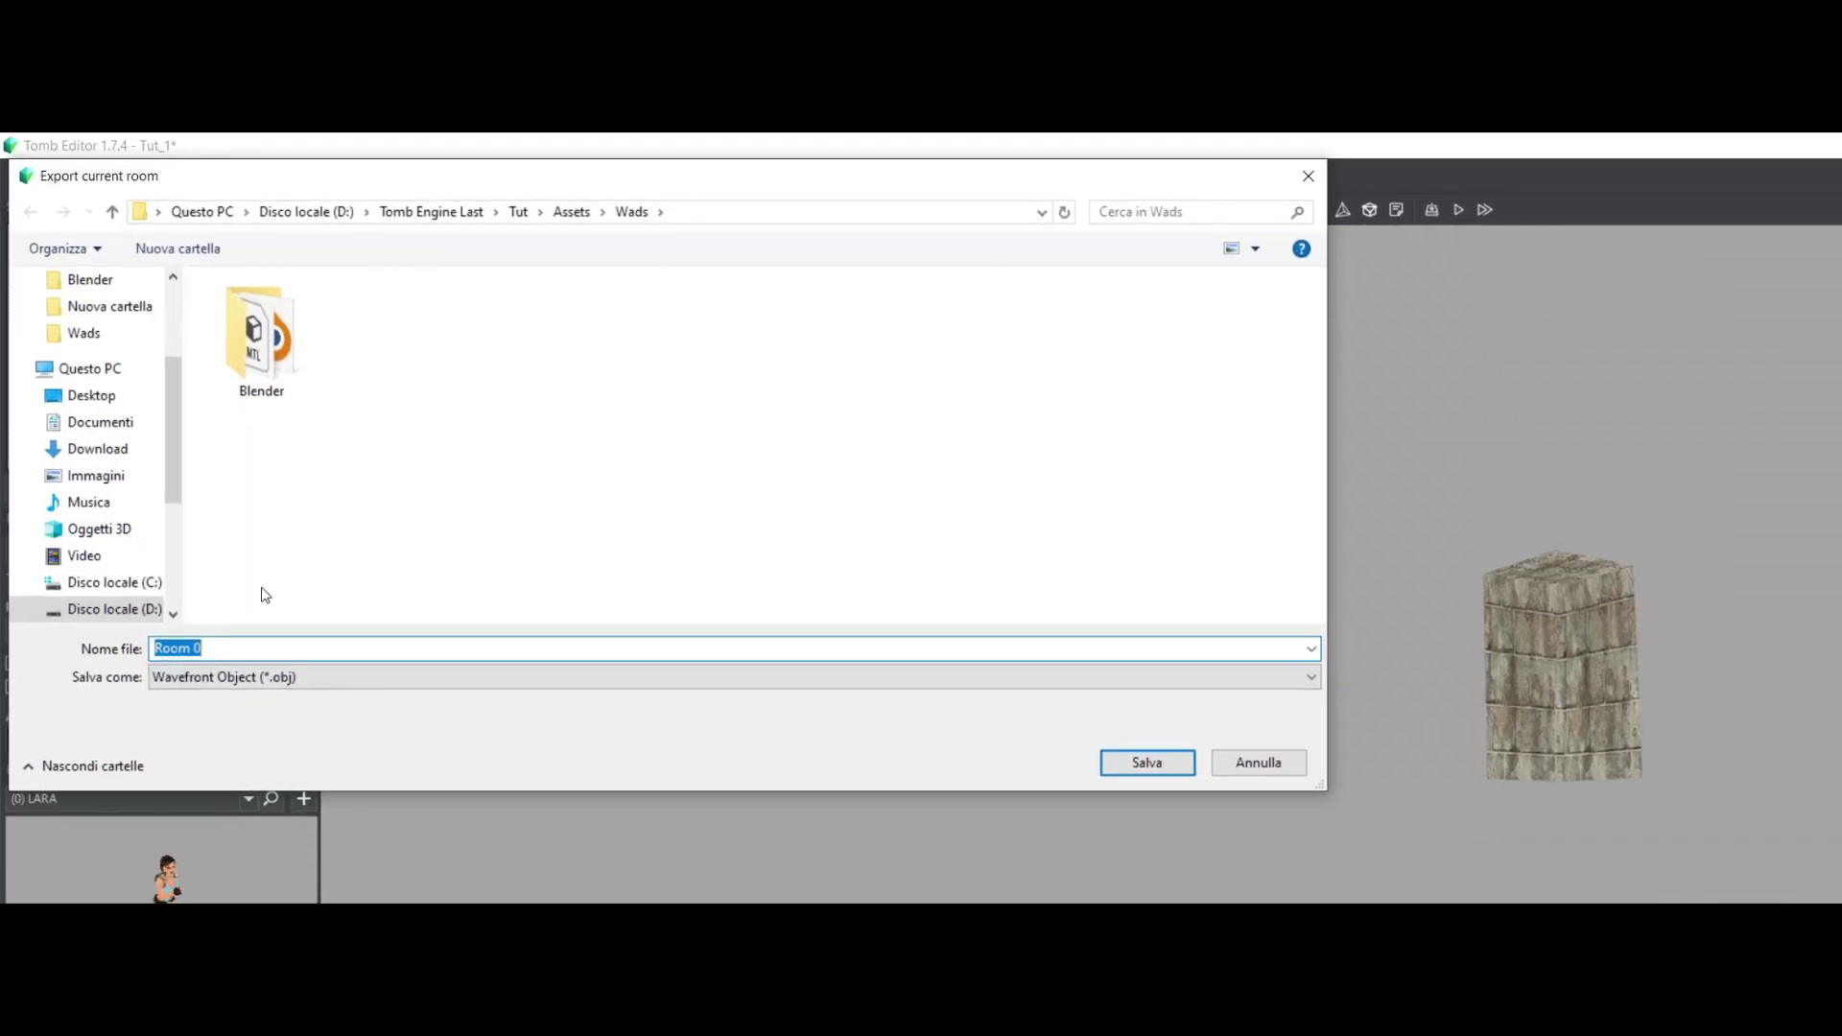
pyautogui.click(831, 590)
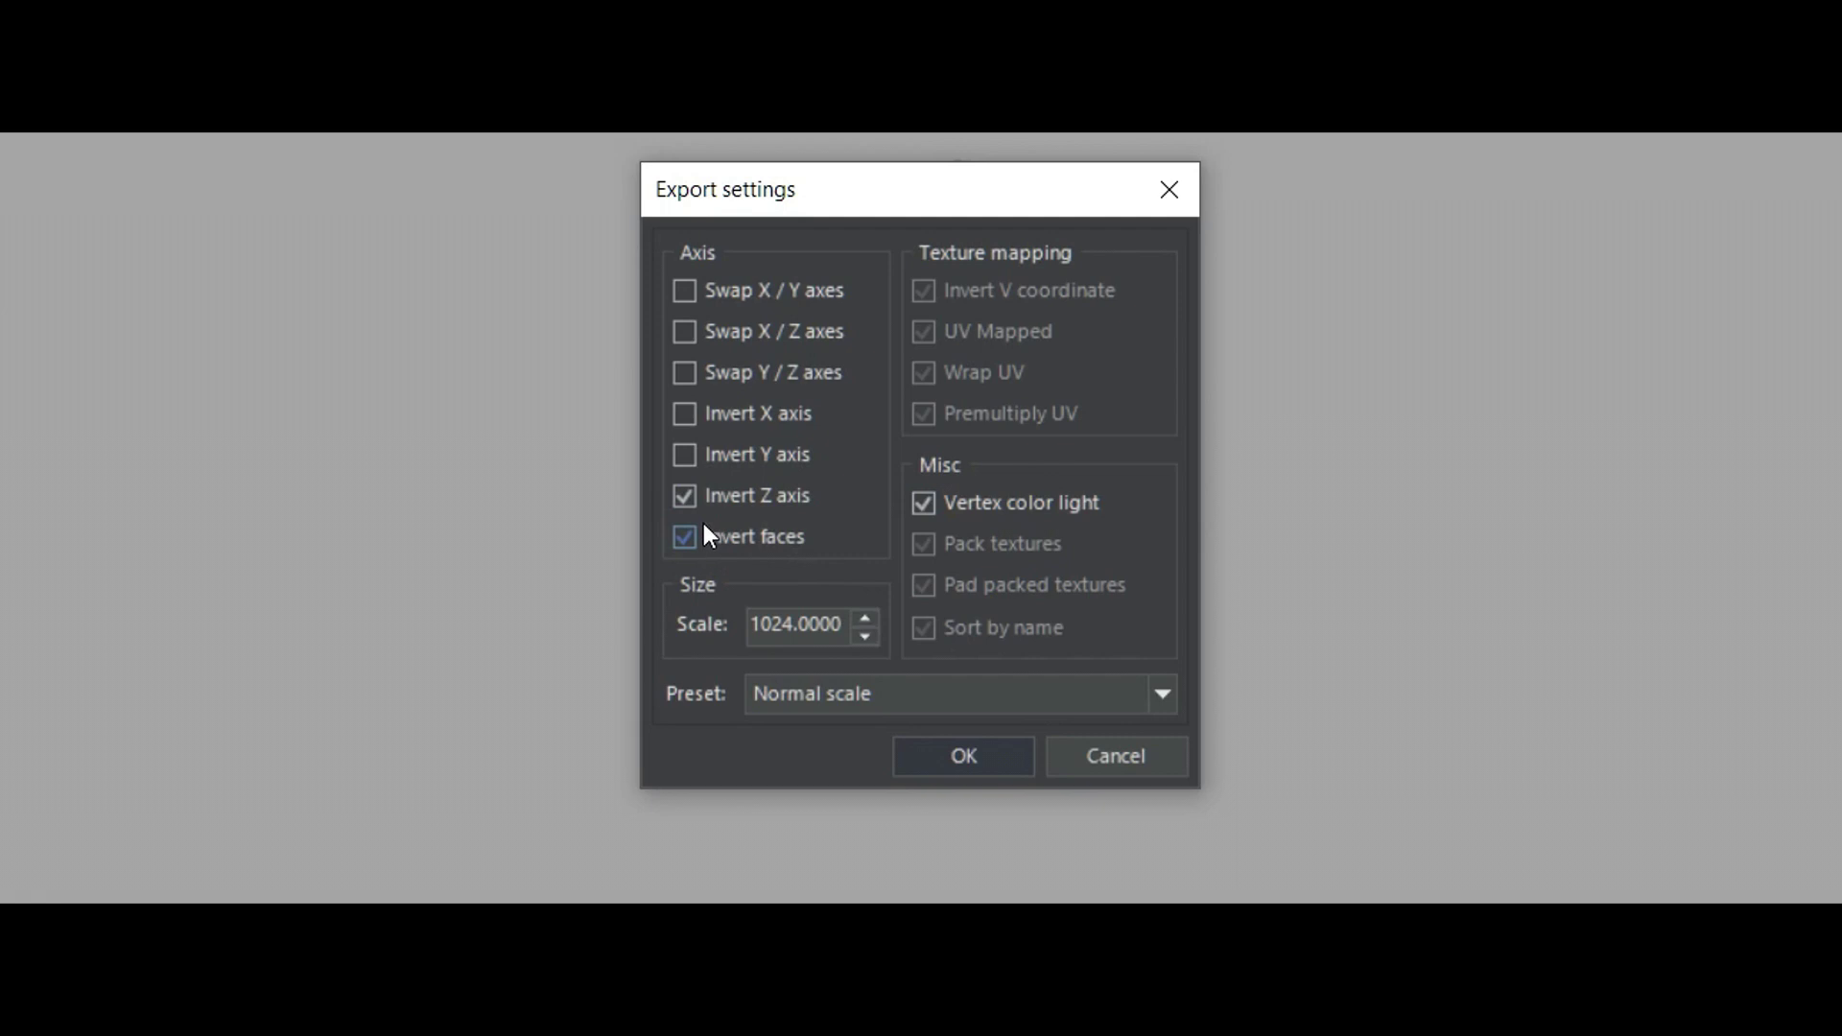
pyautogui.click(979, 759)
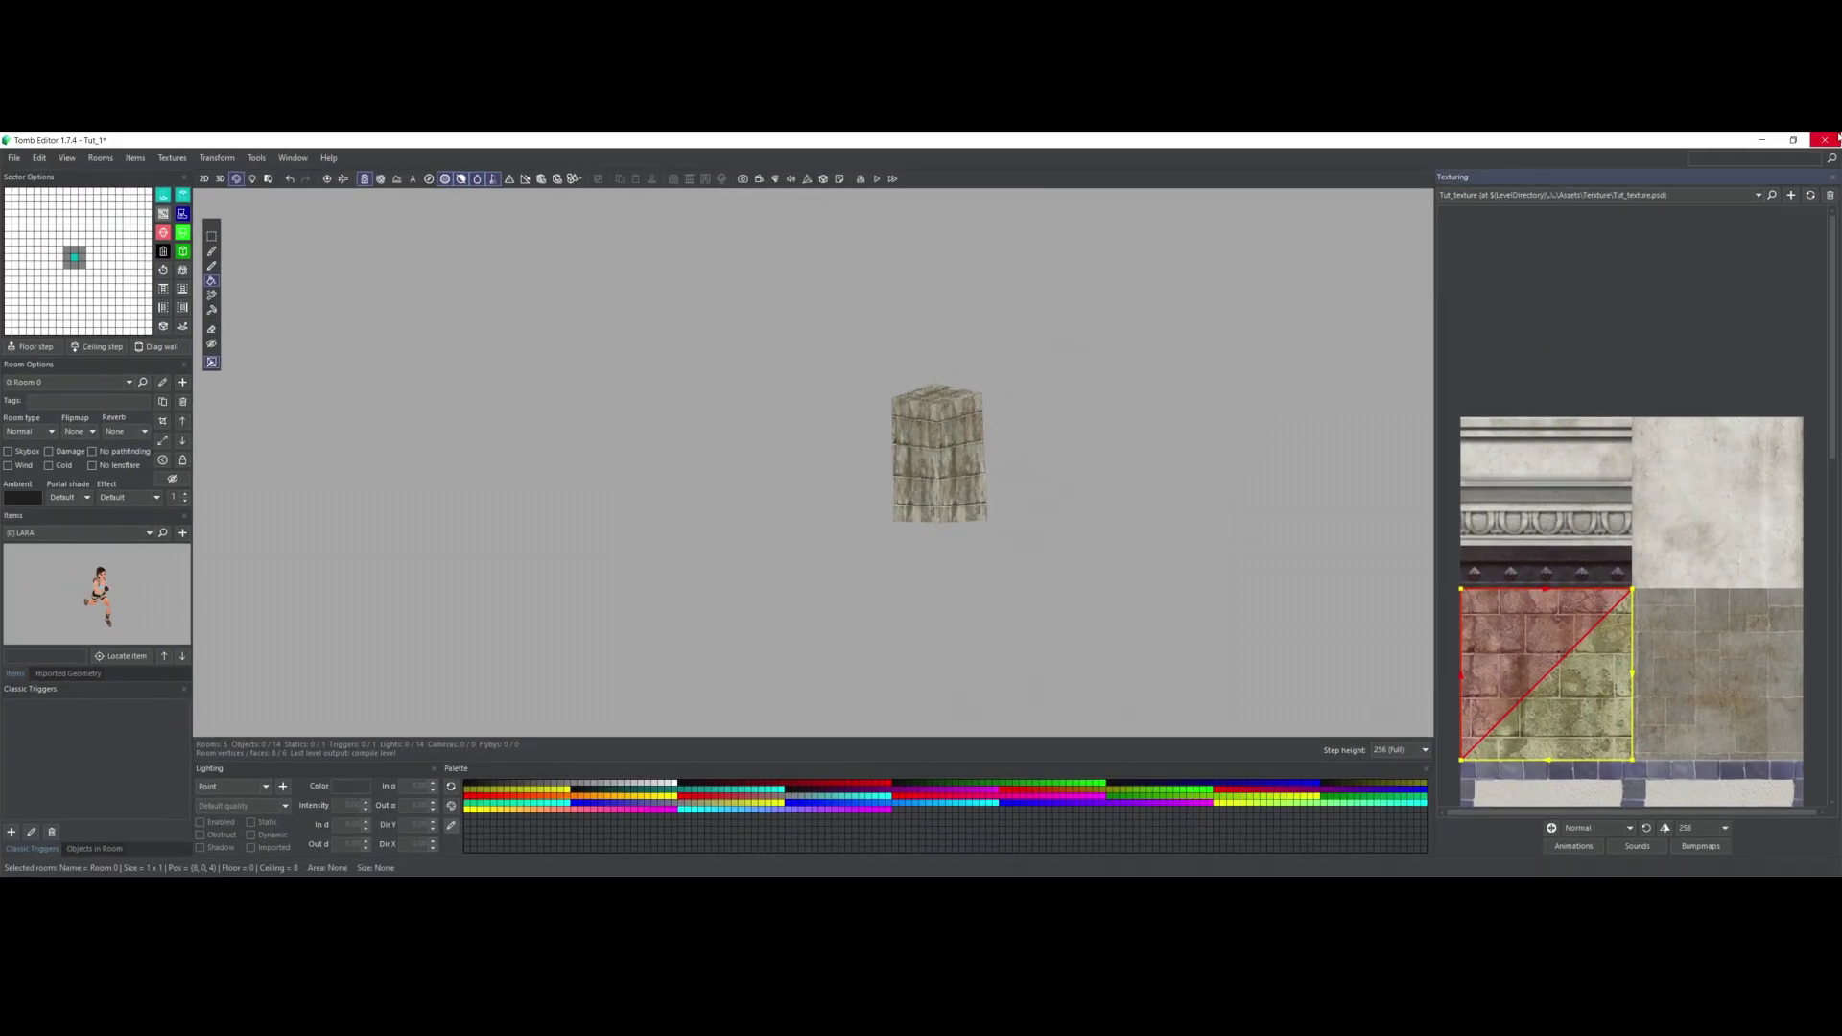
# Close Tomb Editor, switch to Blender and delete the default camera, cube and light.
pyautogui.click(1837, 137)
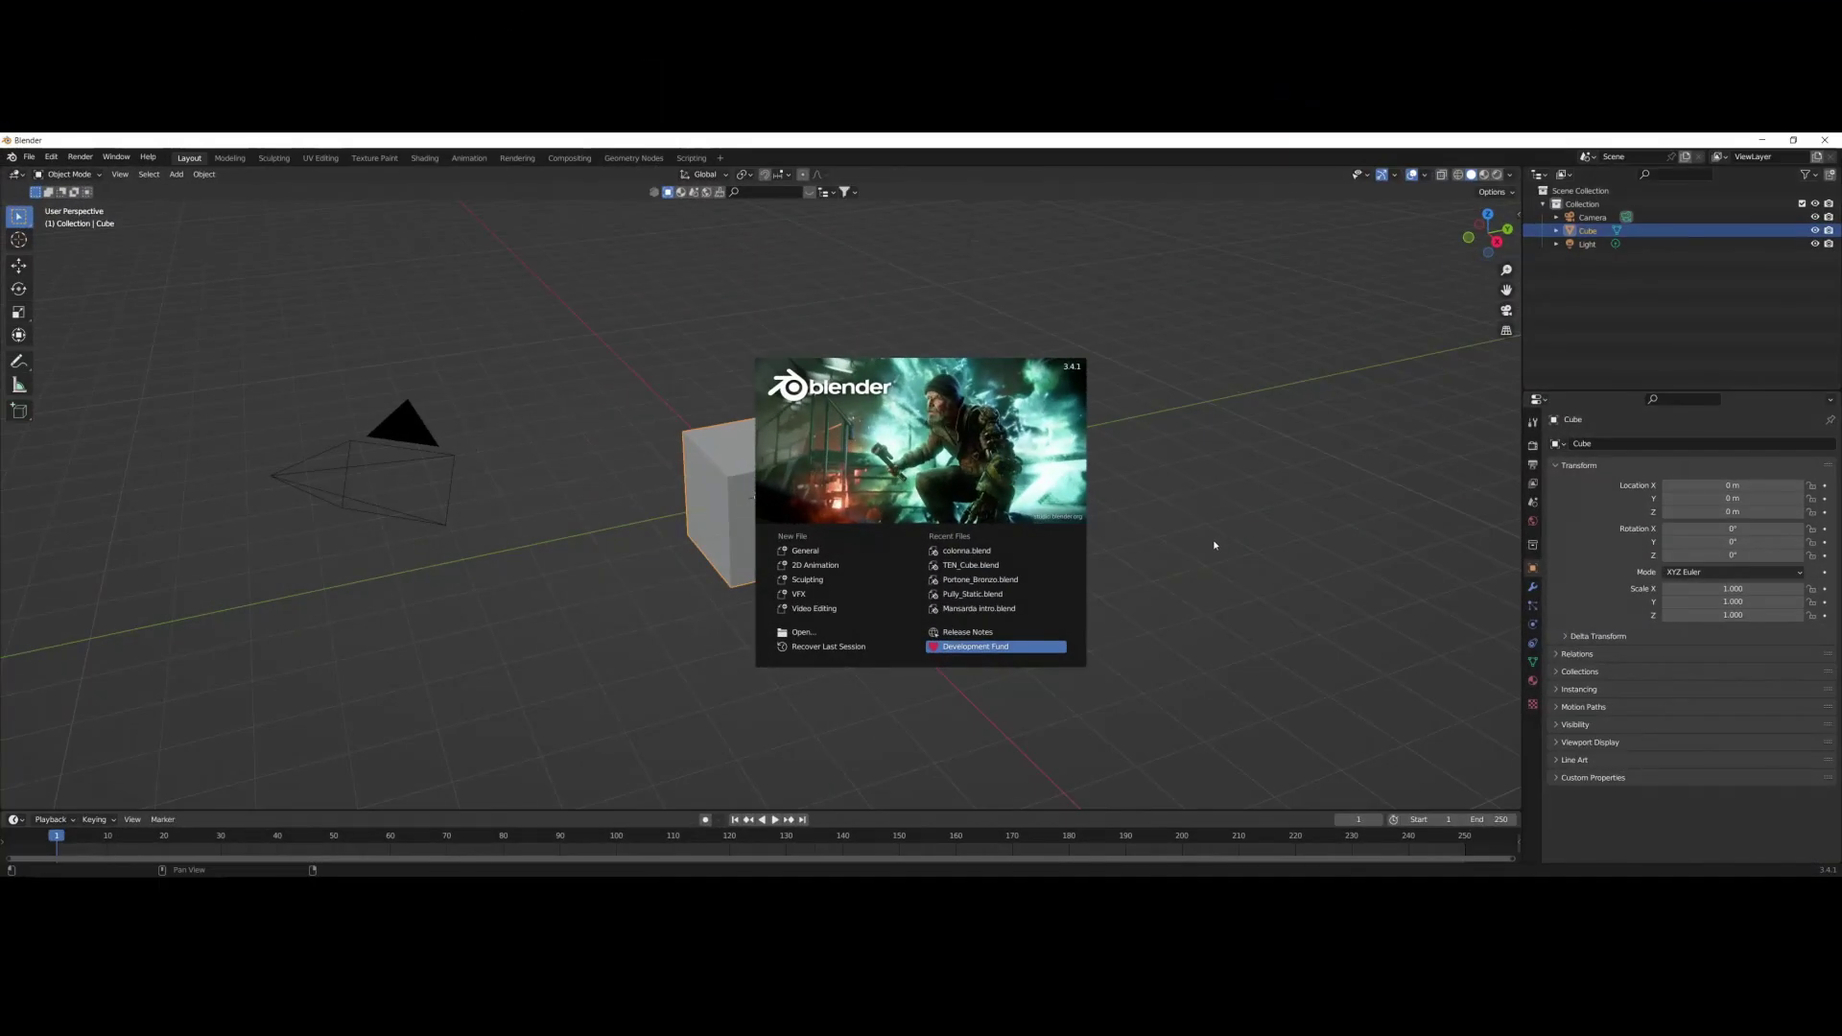
pyautogui.click(1192, 570)
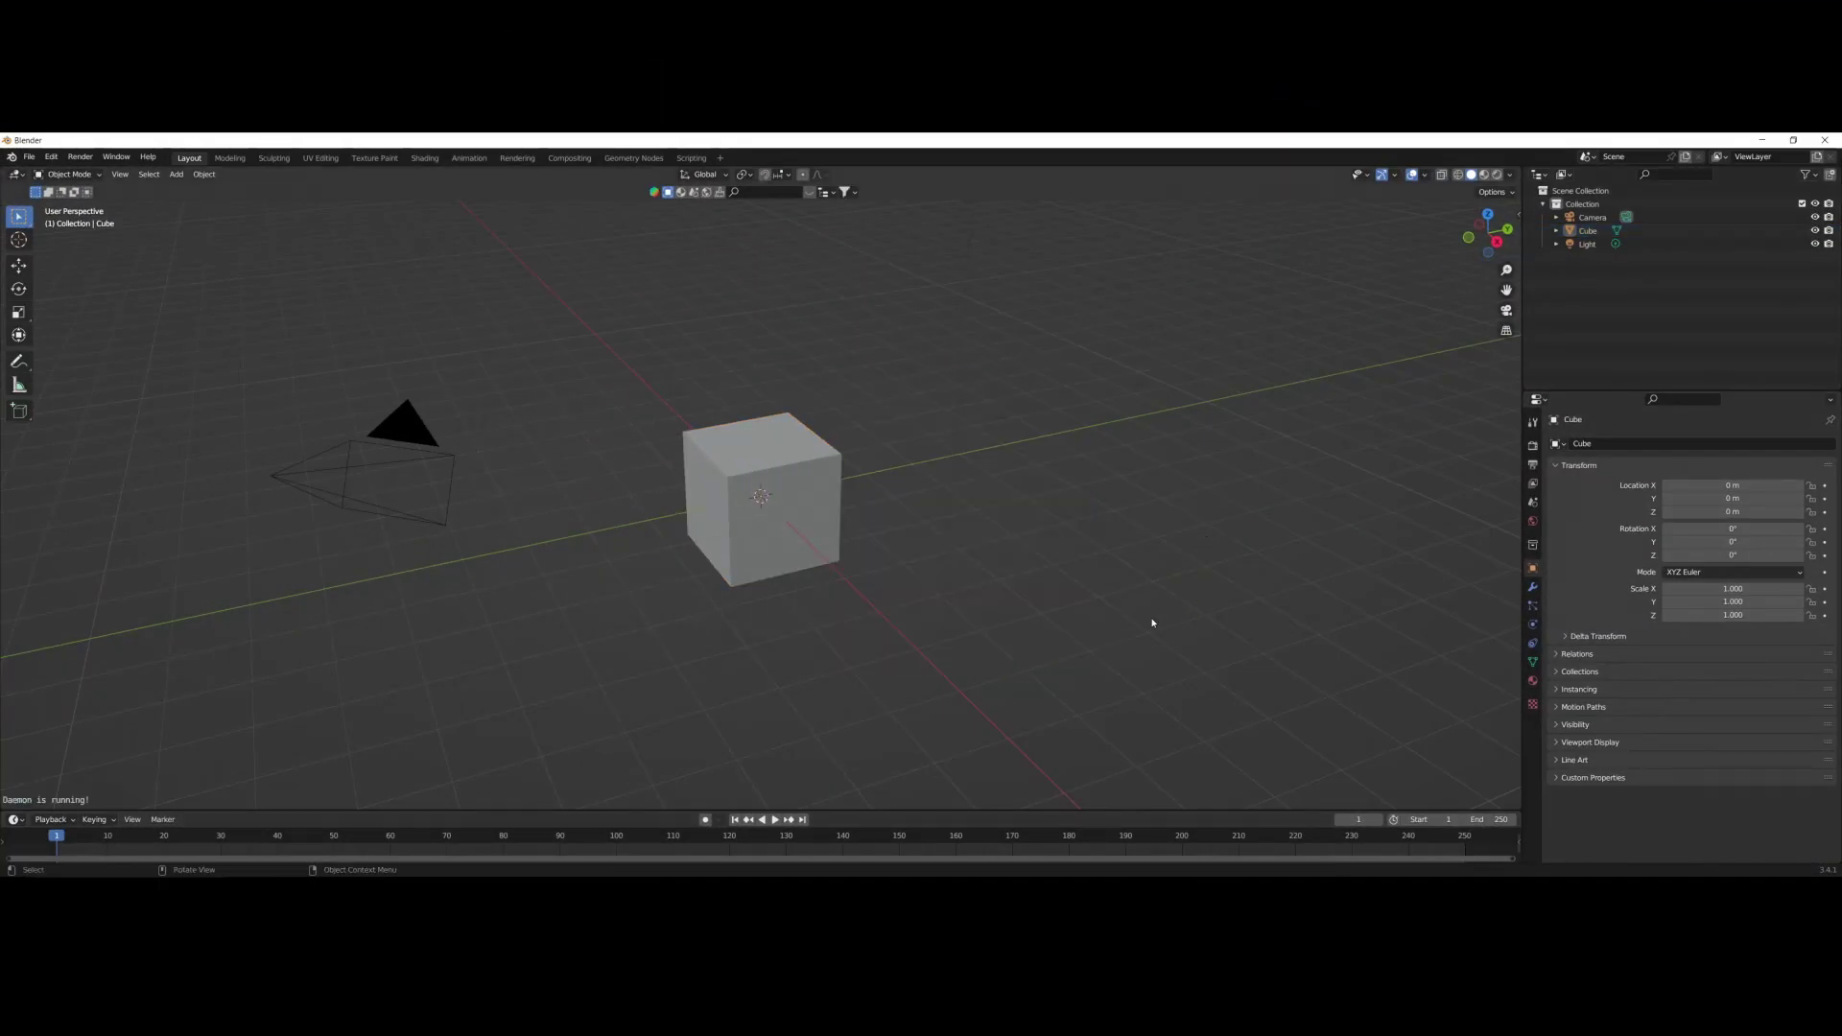
pyautogui.moveTo(1031, 642); pyautogui.dragTo(1043, 578, button='middle')
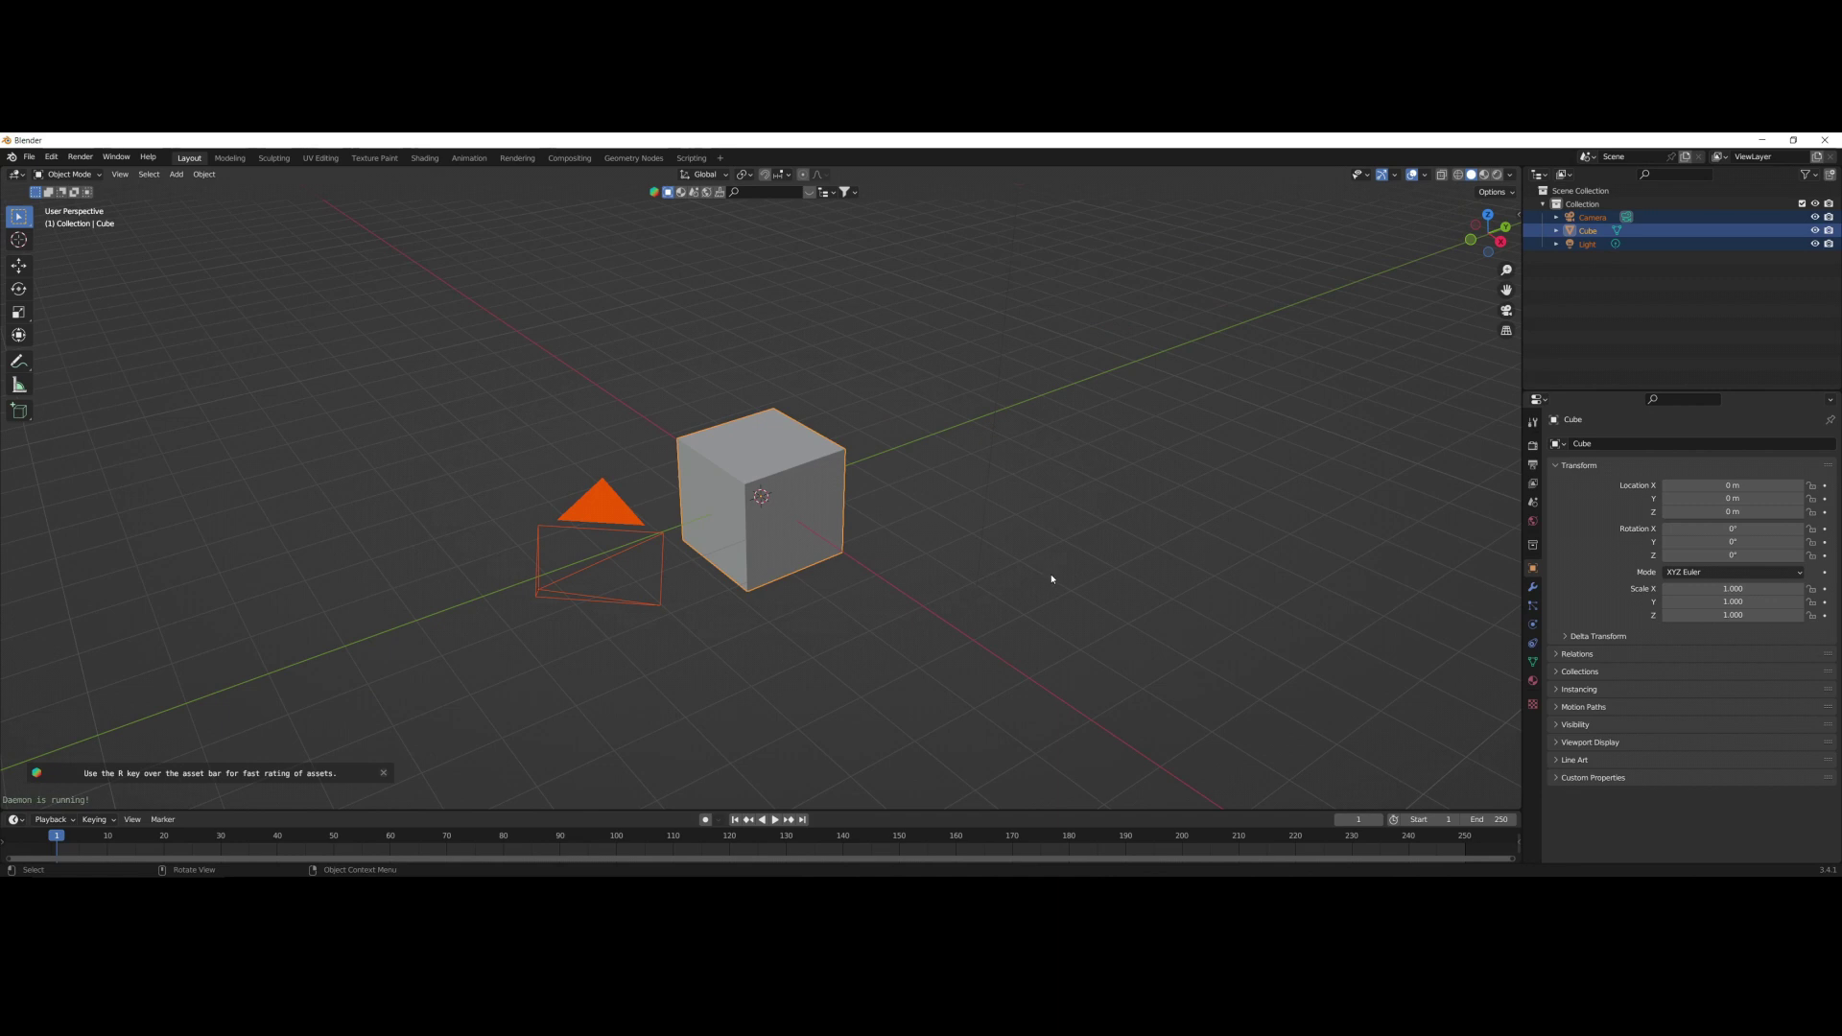
pyautogui.press('Delete')
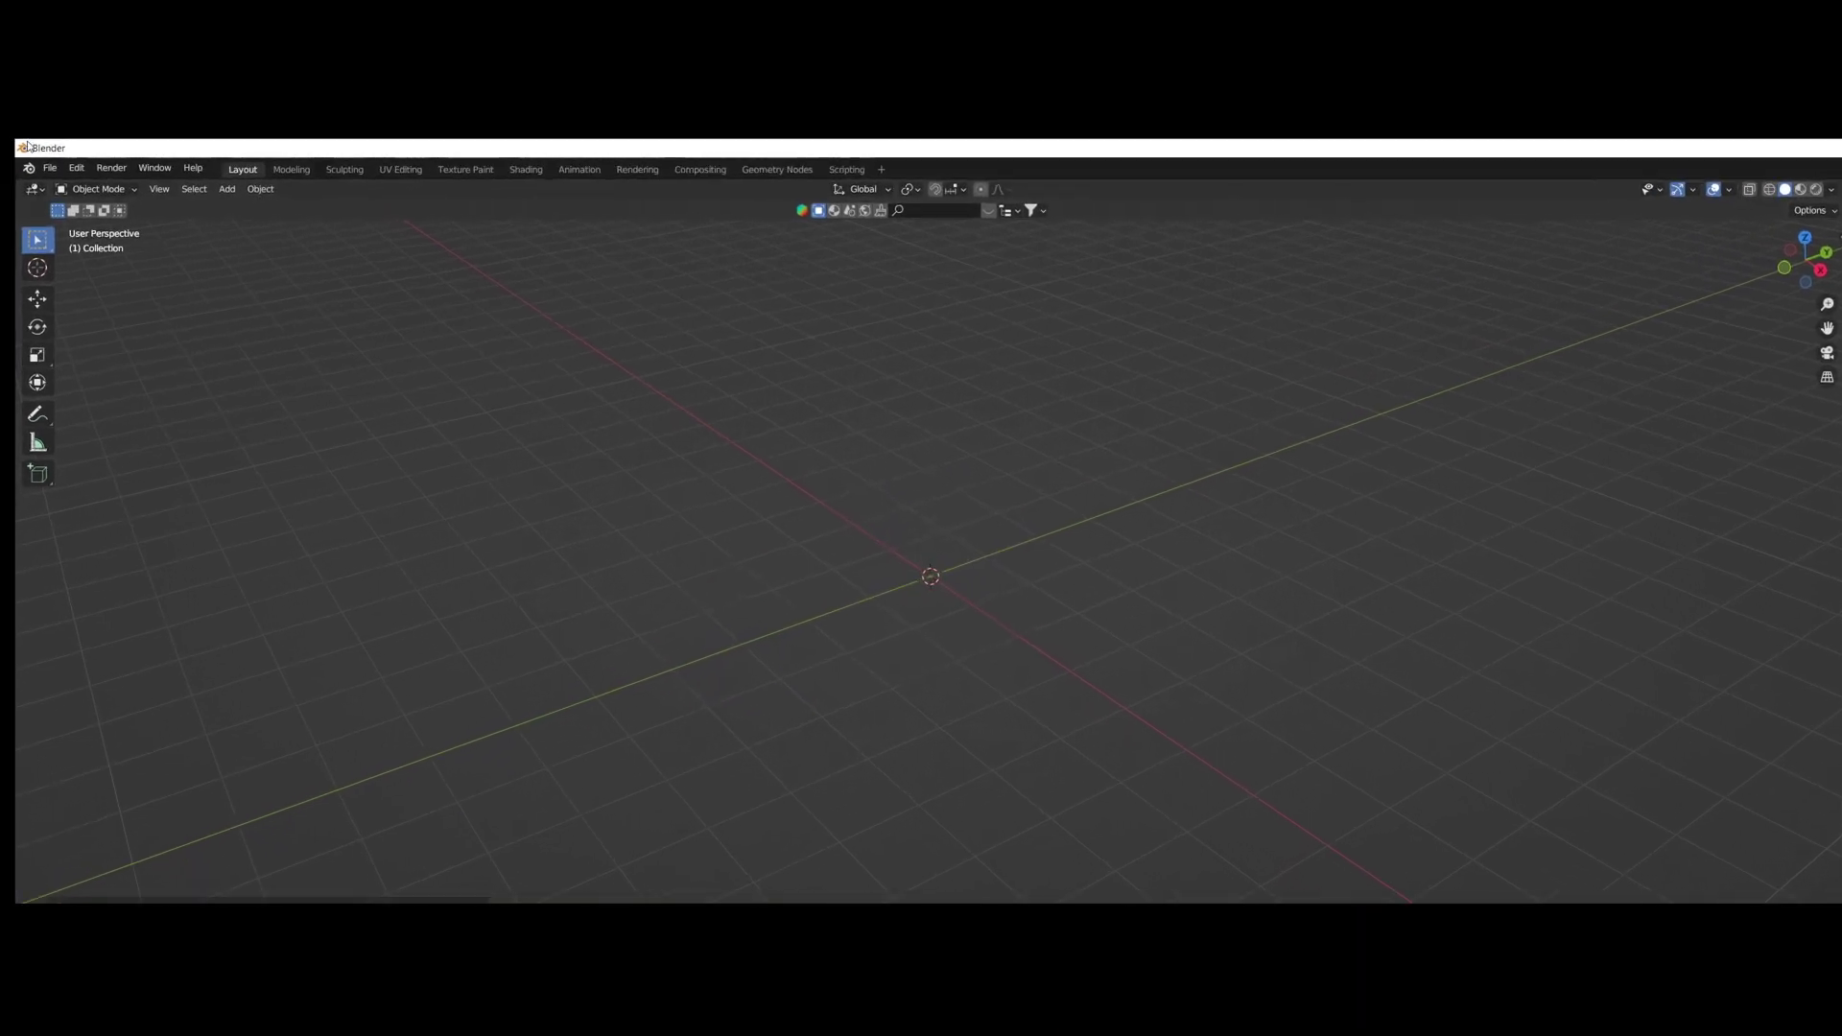
# Import Room 0.obj as a Wavefront model from the Wads folder.
pyautogui.click(29, 156)
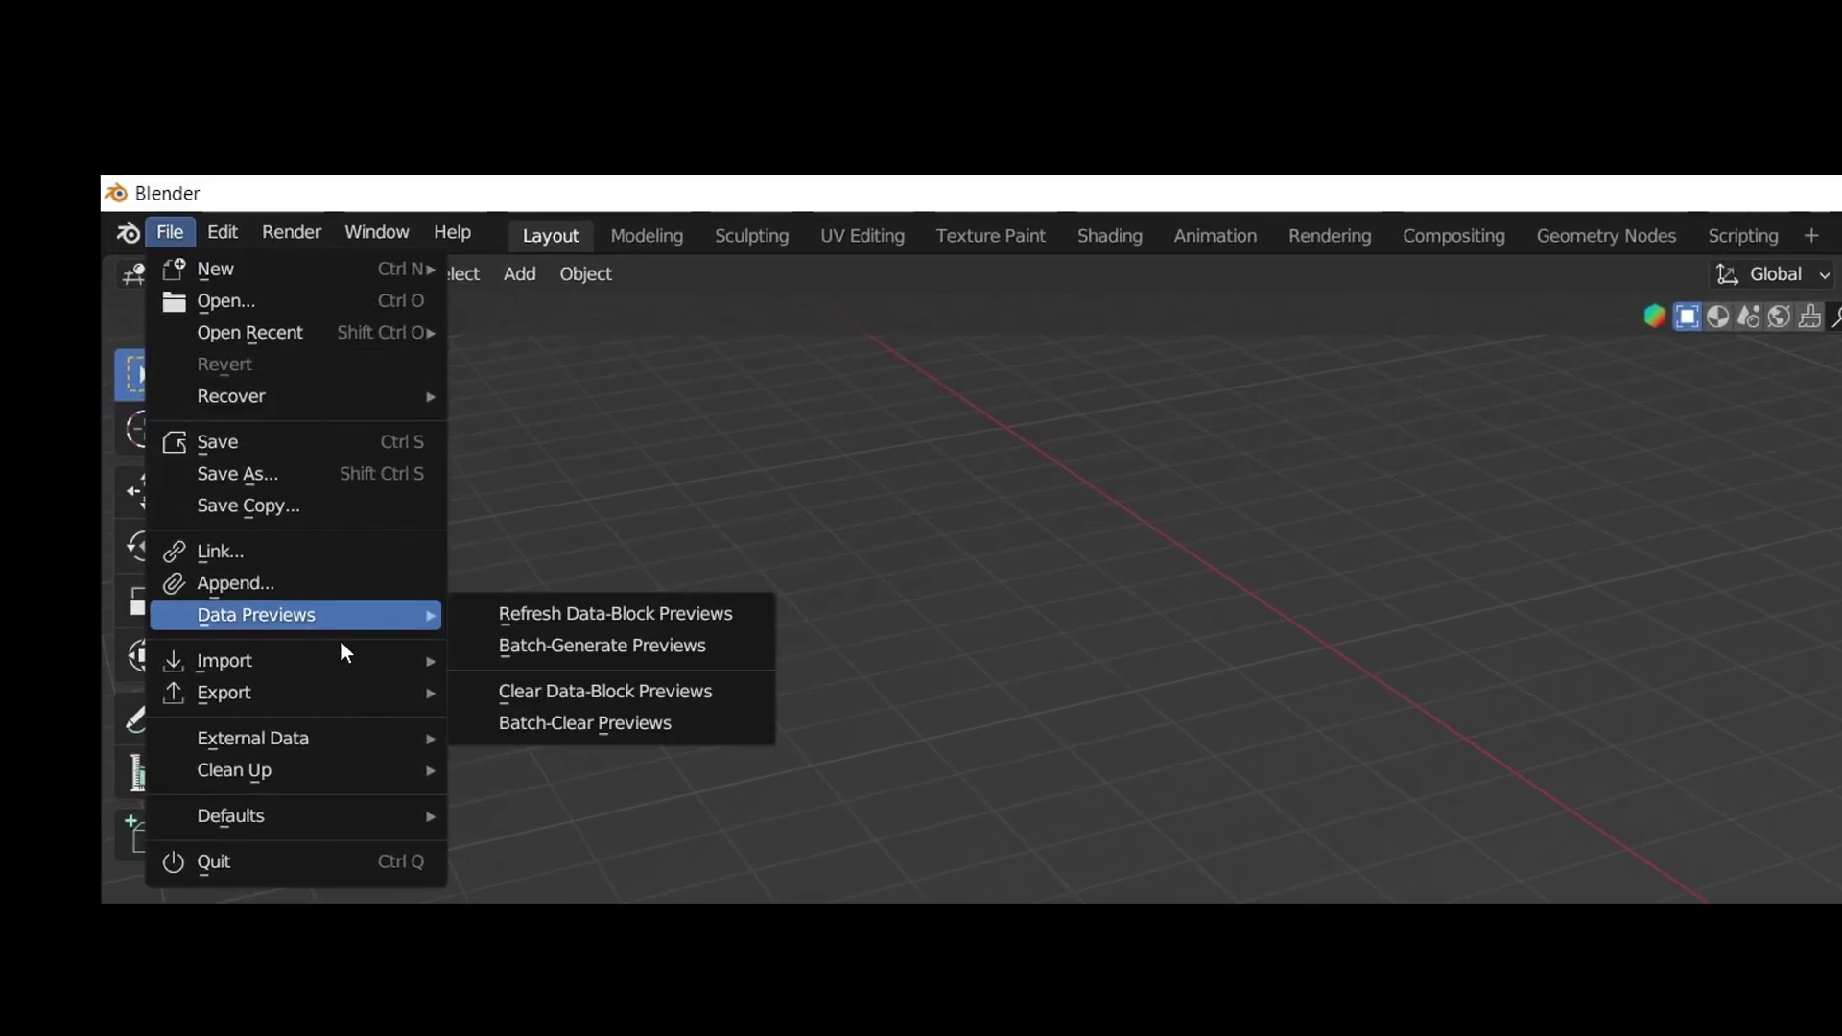
pyautogui.moveTo(255, 660)
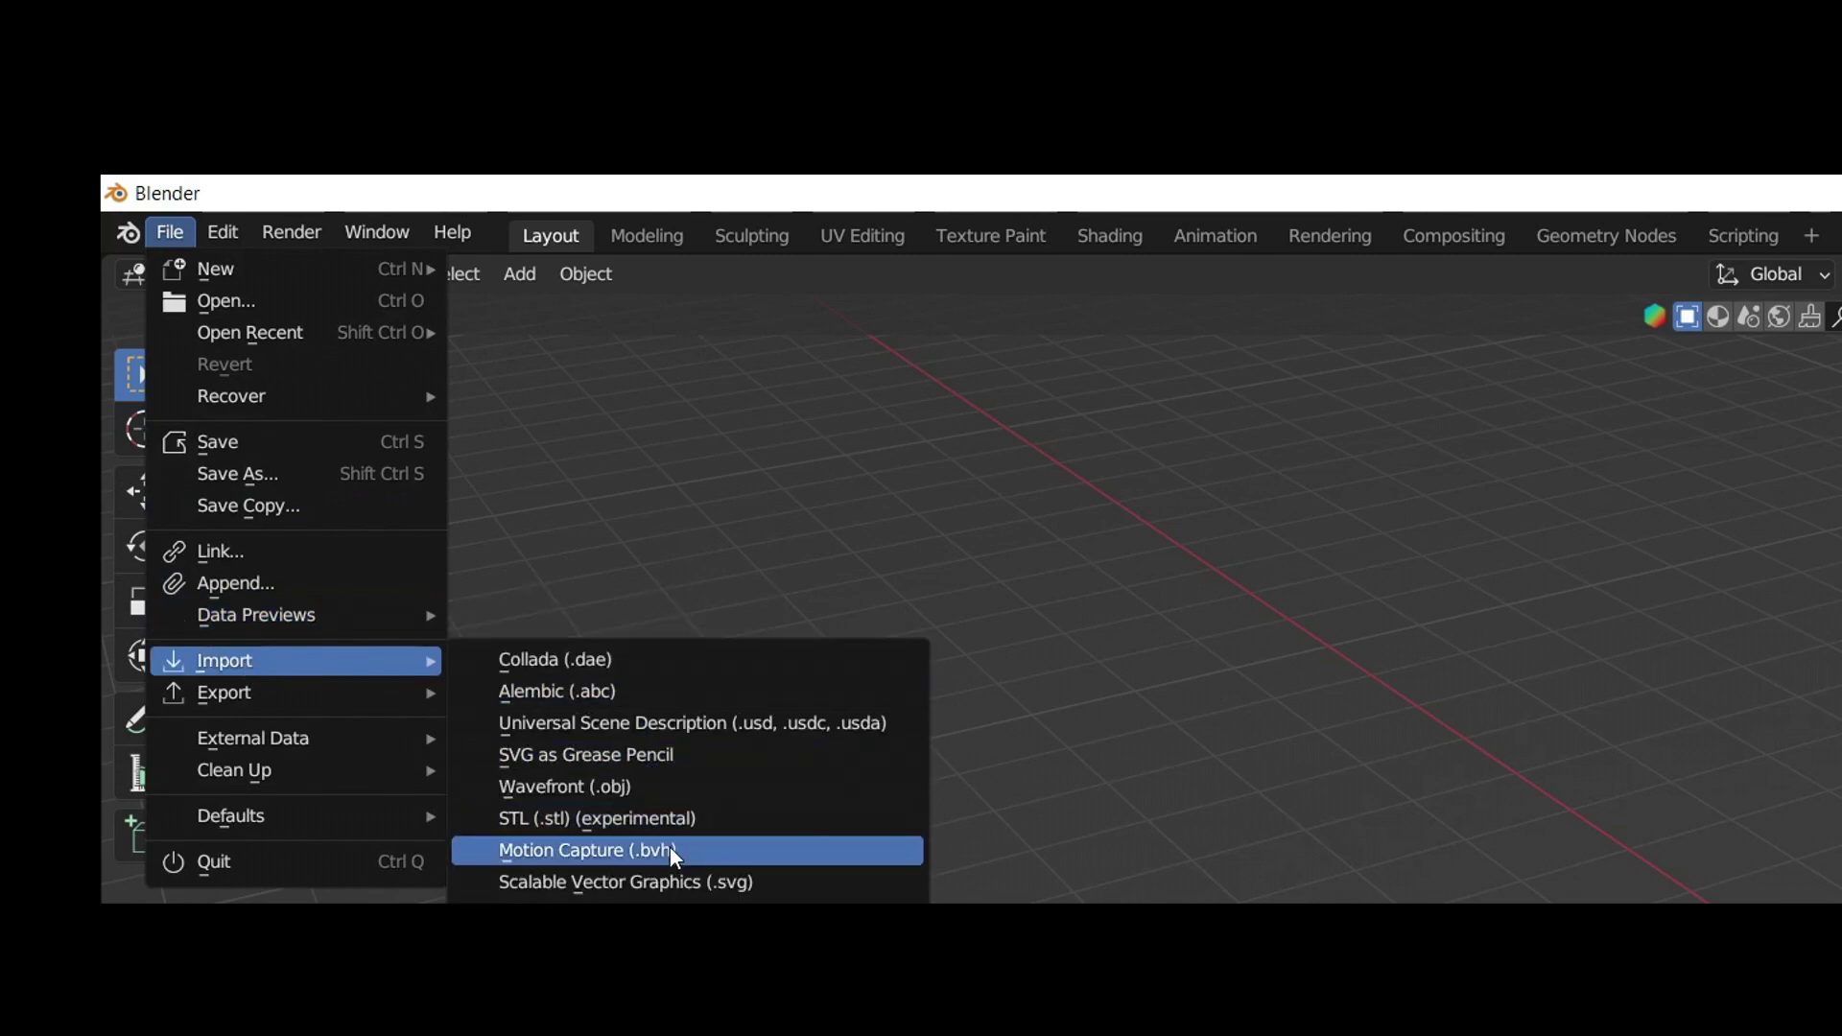
pyautogui.click(674, 787)
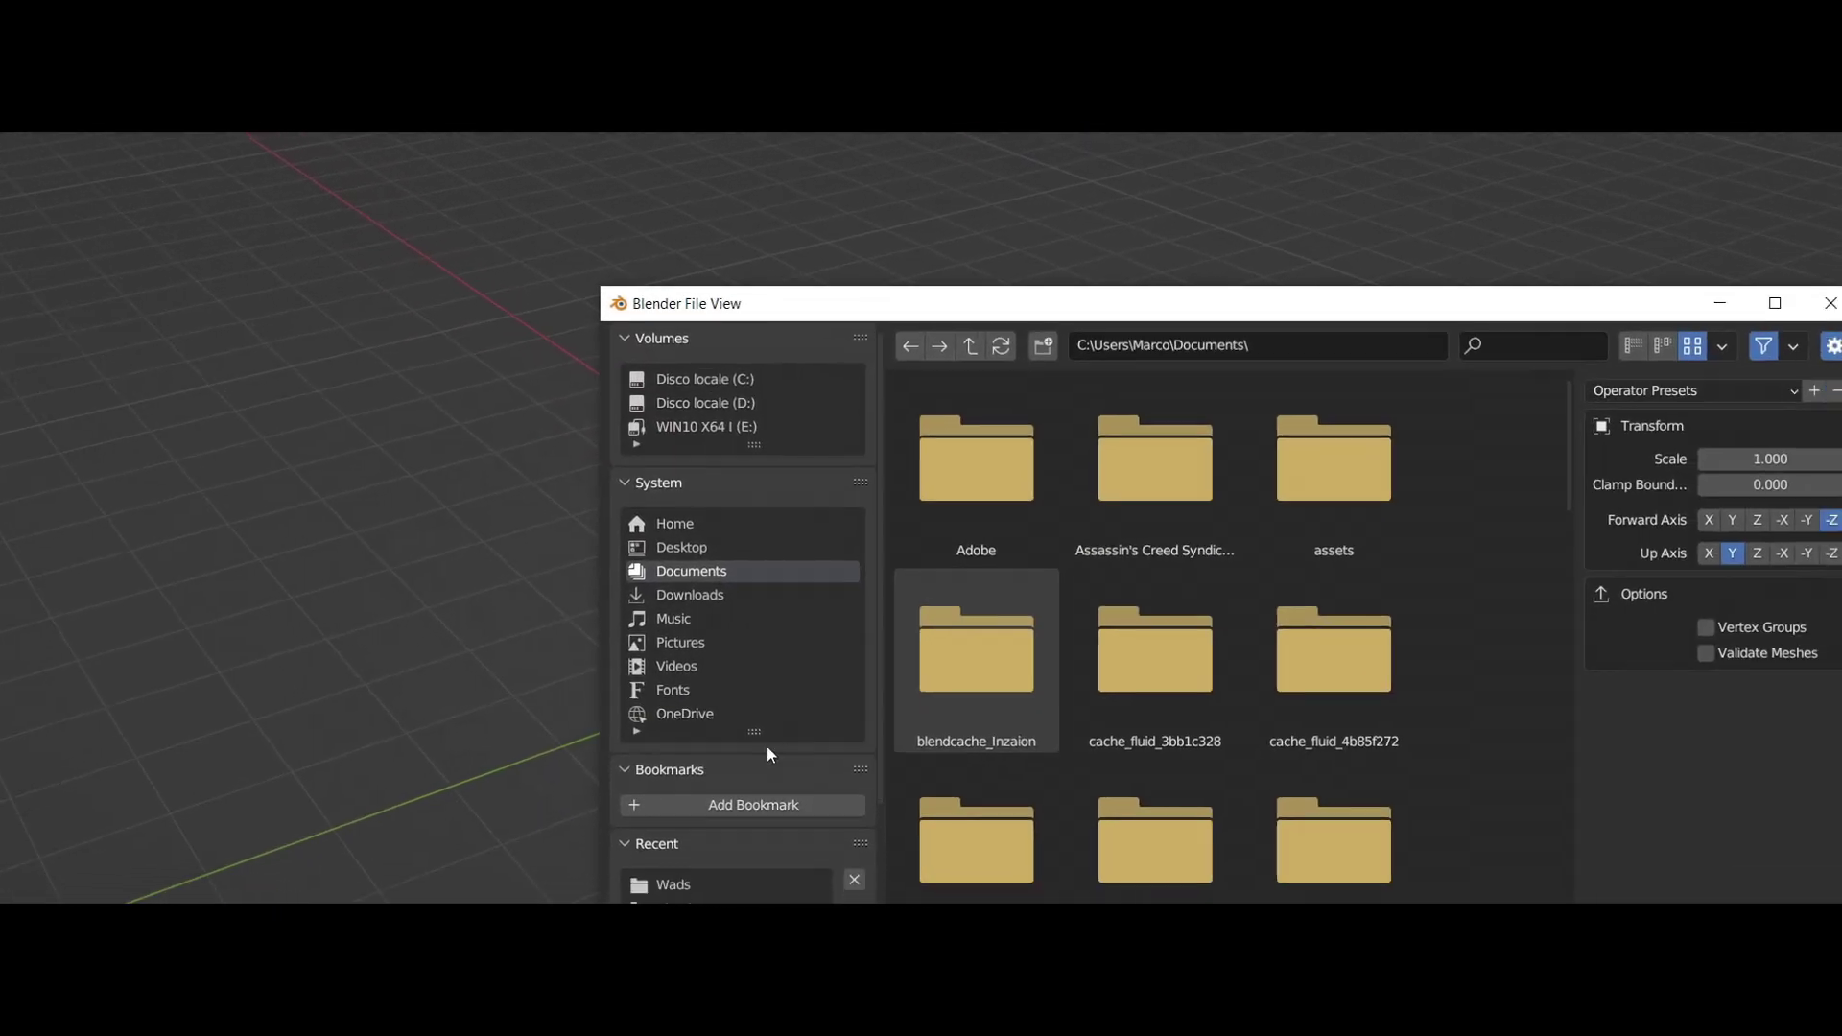
pyautogui.click(445, 734)
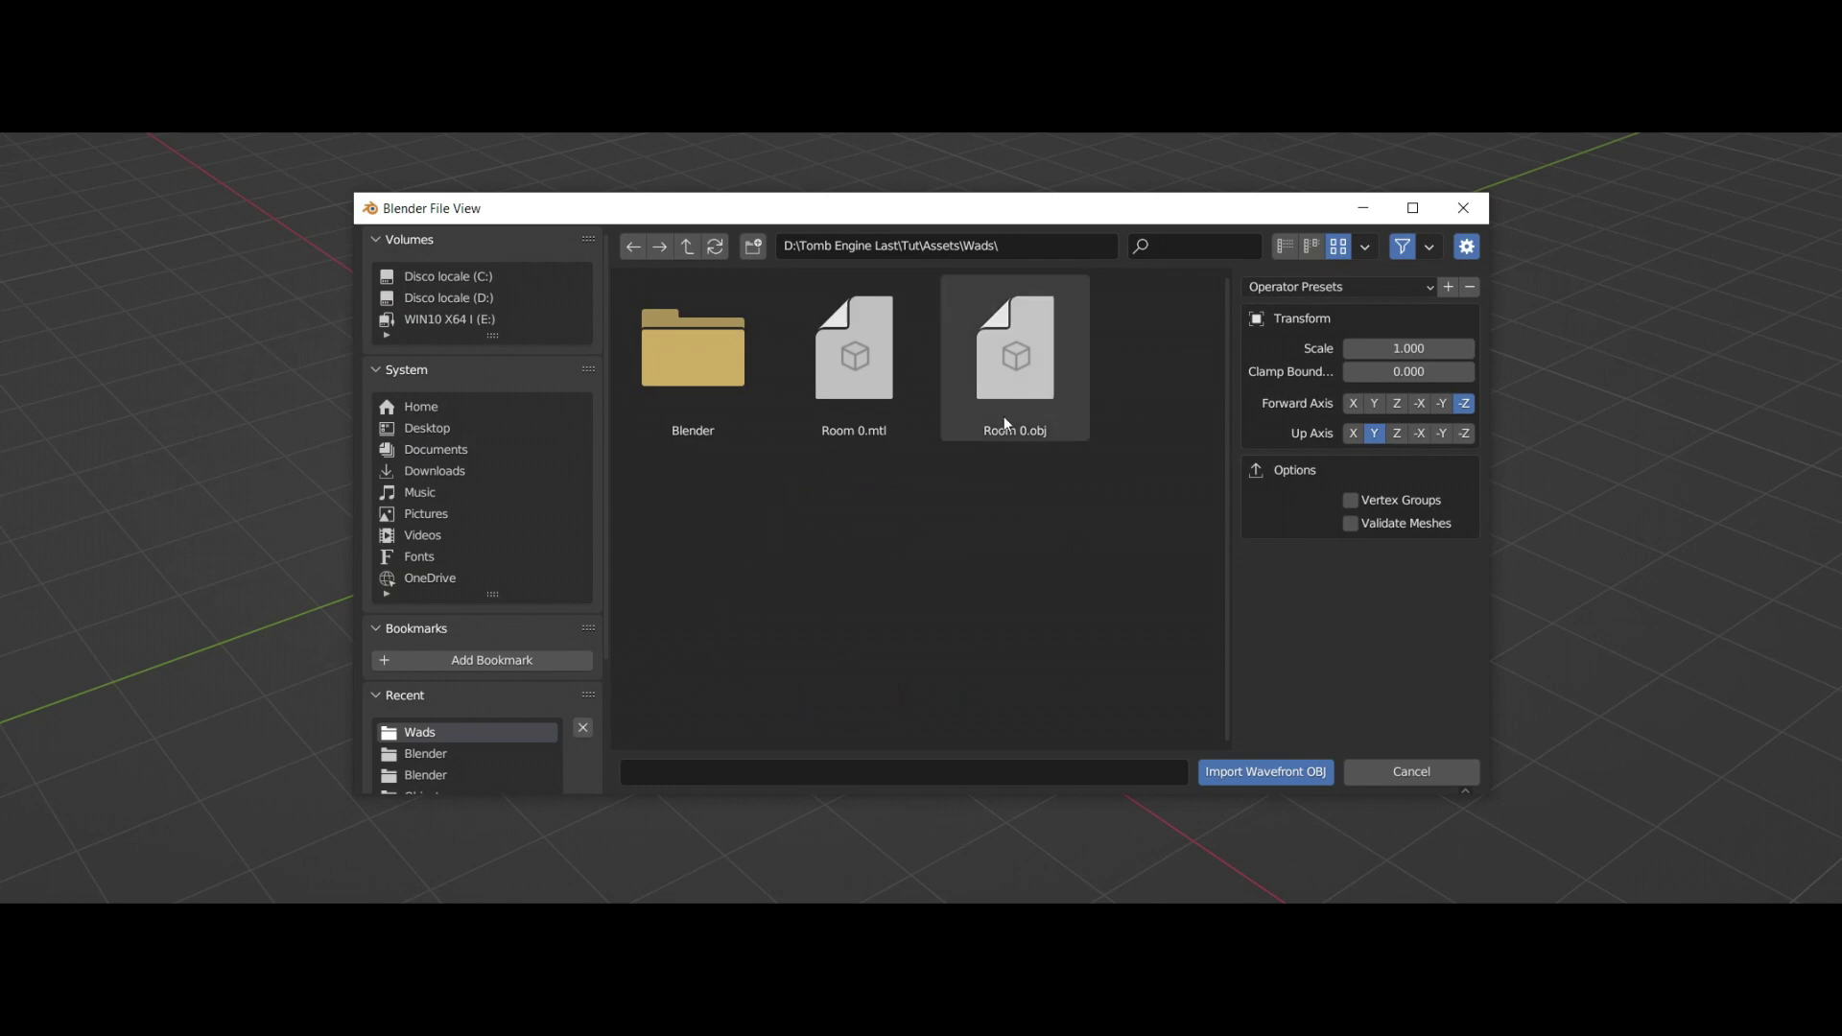
pyautogui.doubleClick(1024, 389)
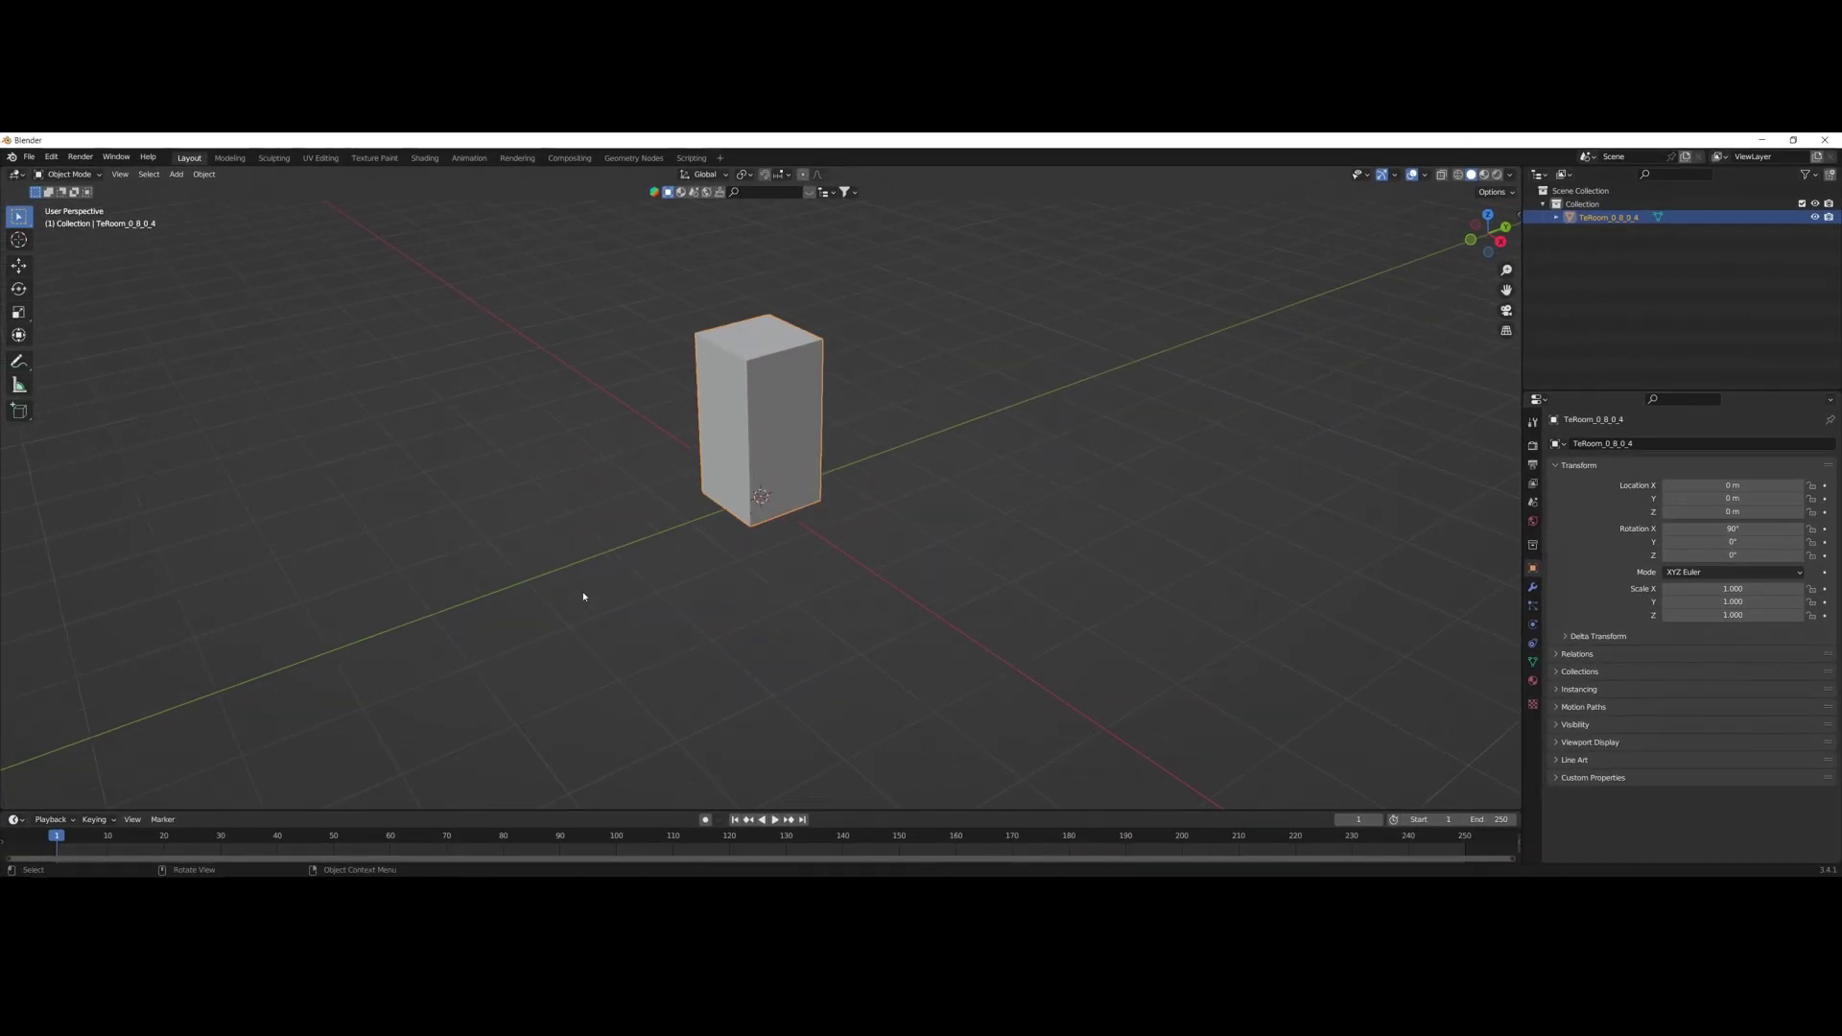
# Turn on X-ray display and add the column picture as a reference image.
pyautogui.click(1441, 175)
pyautogui.hotkey('shift', 'a')
pyautogui.moveTo(911, 612)
pyautogui.click(1002, 611)
pyautogui.click(658, 653)
pyautogui.doubleClick(974, 425)
# Stand the reference image upright with rotation X 90°, Y 0° and Z 0°.
pyautogui.moveTo(970, 430); pyautogui.dragTo(868, 369, button='middle')
pyautogui.press('n')
pyautogui.click(1431, 296)
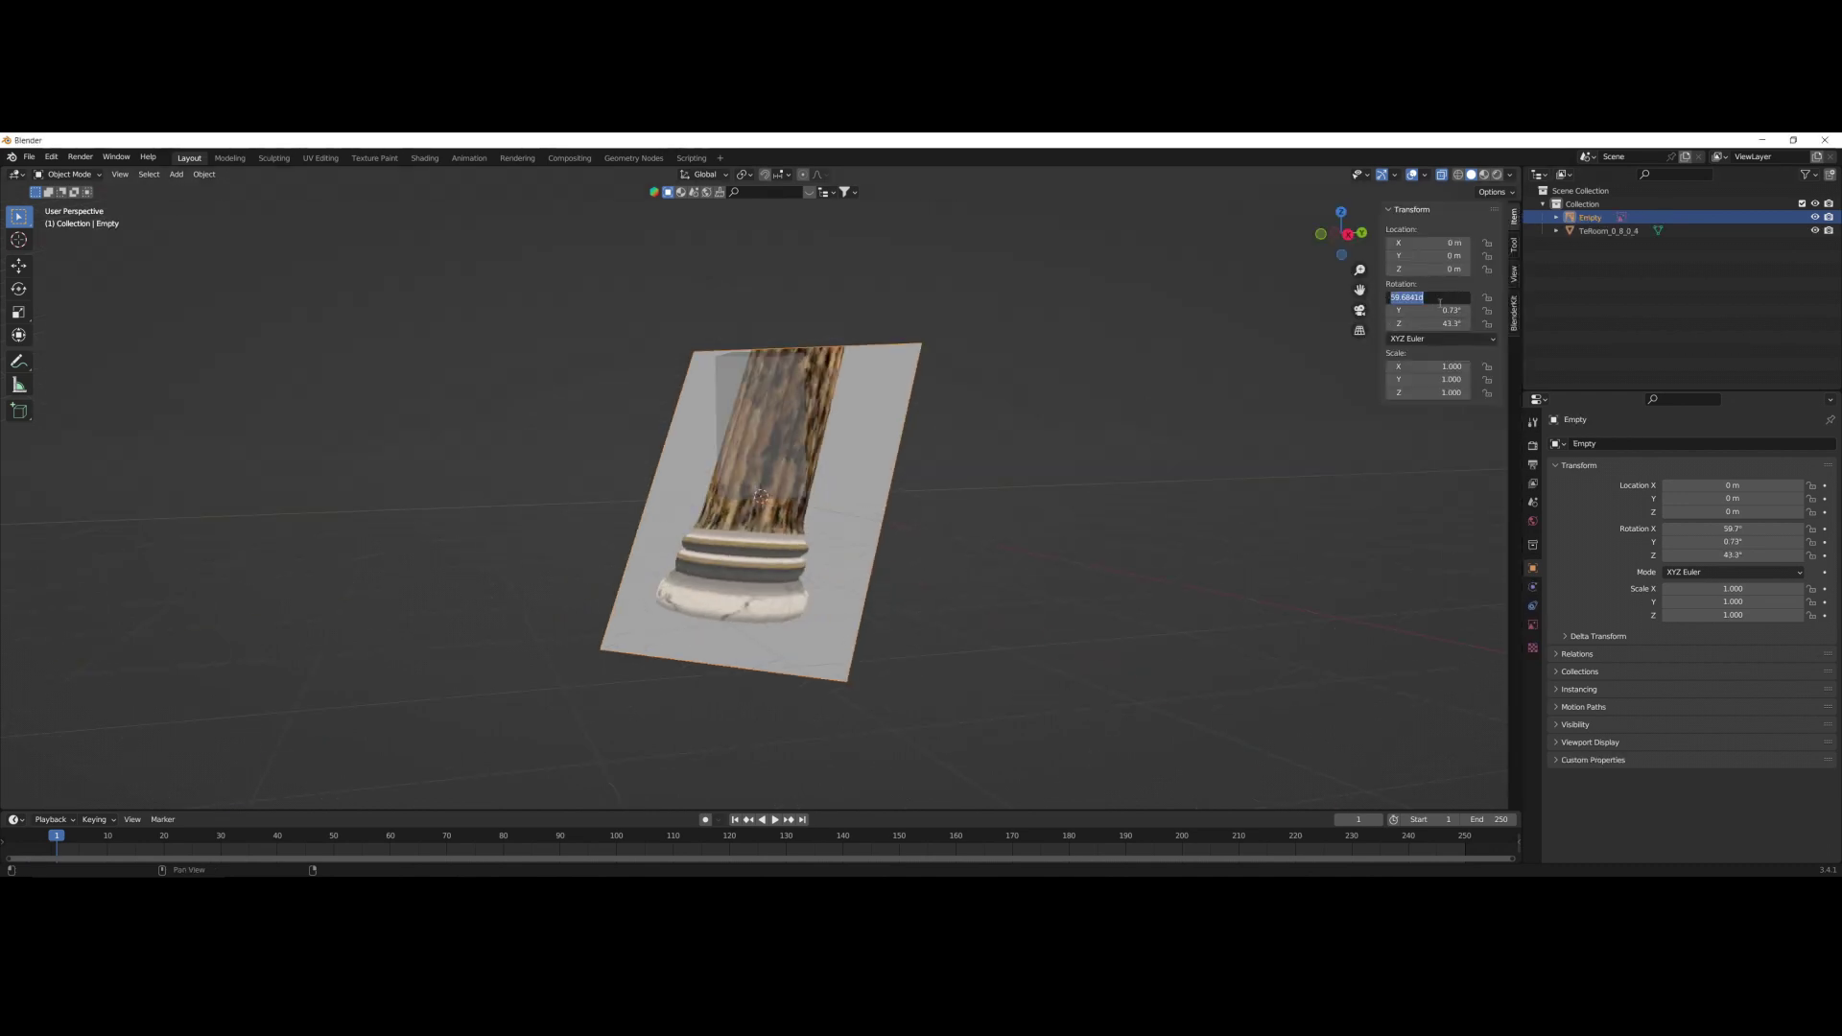
pyautogui.write('0')
pyautogui.press('Return')
pyautogui.press('BackSpace')
pyautogui.moveTo(1008, 382); pyautogui.dragTo(1015, 437, button='middle')
pyautogui.write('90')
pyautogui.press('Return')
pyautogui.moveTo(863, 461); pyautogui.dragTo(1089, 431, button='middle')
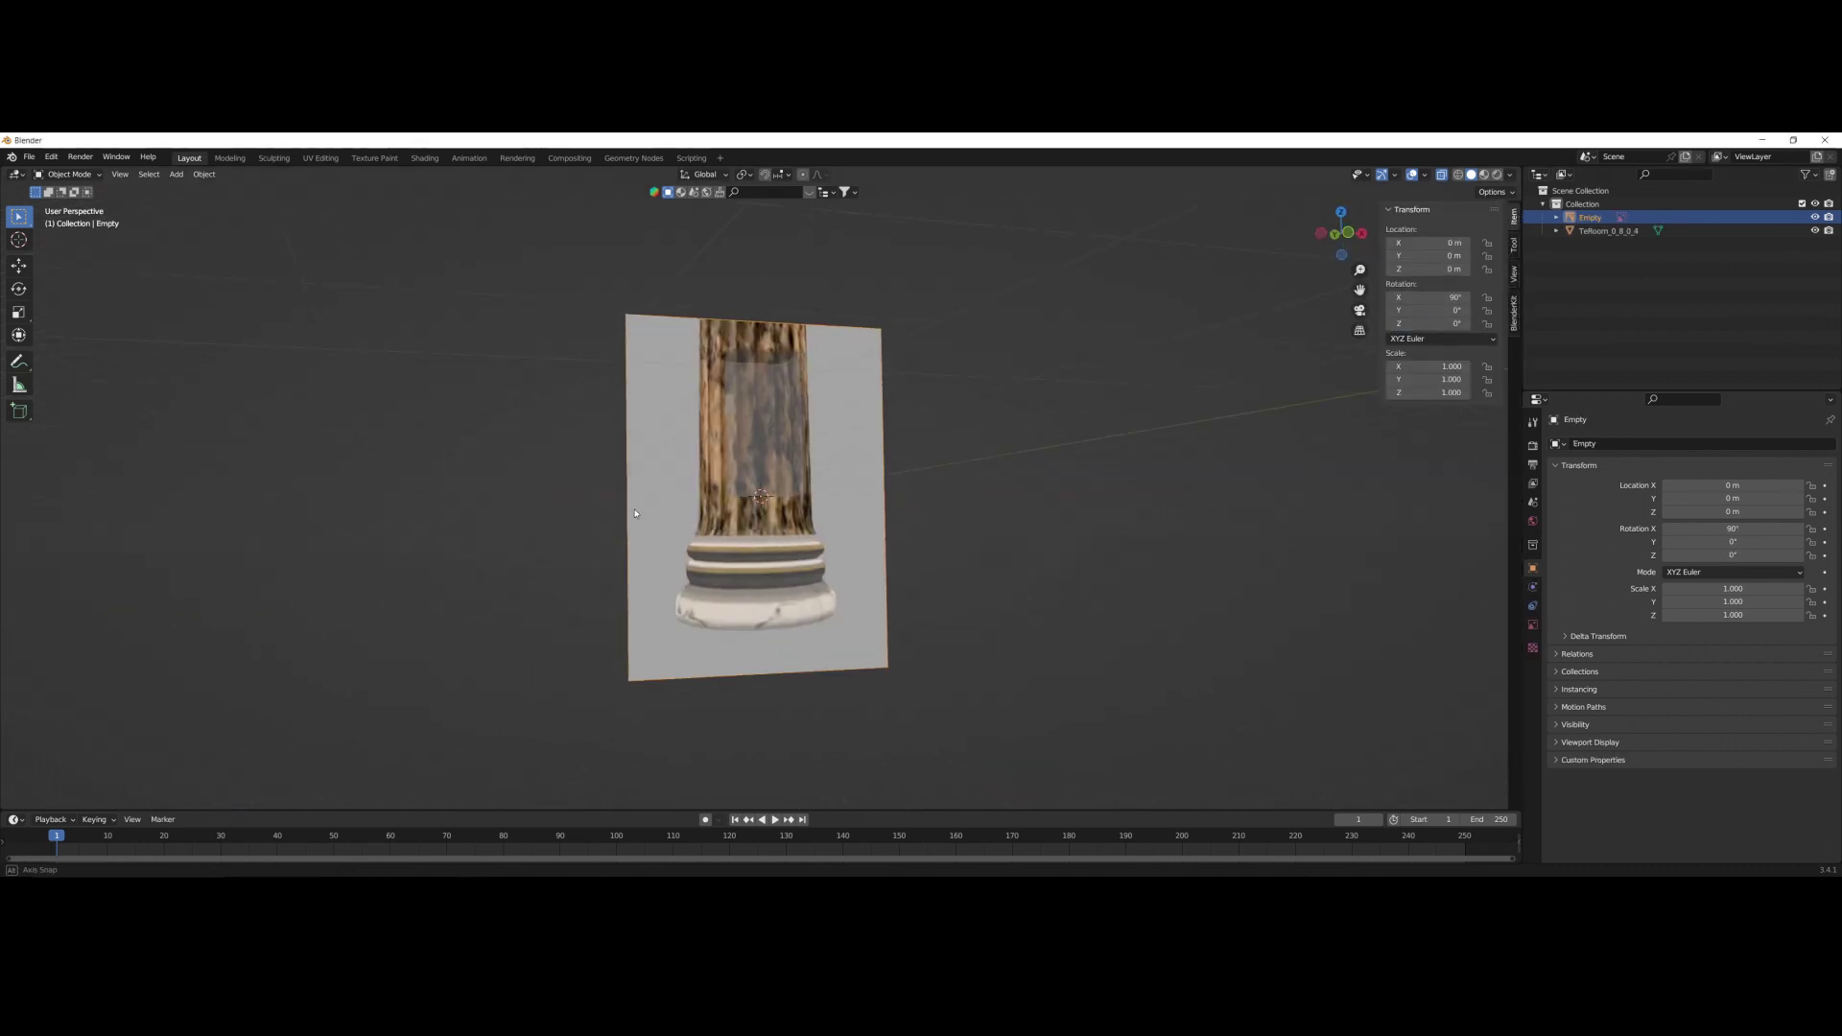
# Scale the reference image to about 0.28 and raise it about 0.54 m along Z in front view.
pyautogui.press('s')
pyautogui.click(888, 576)
pyautogui.press('KP_1')
pyautogui.scroll(4, 988, 538)
pyautogui.press('s')
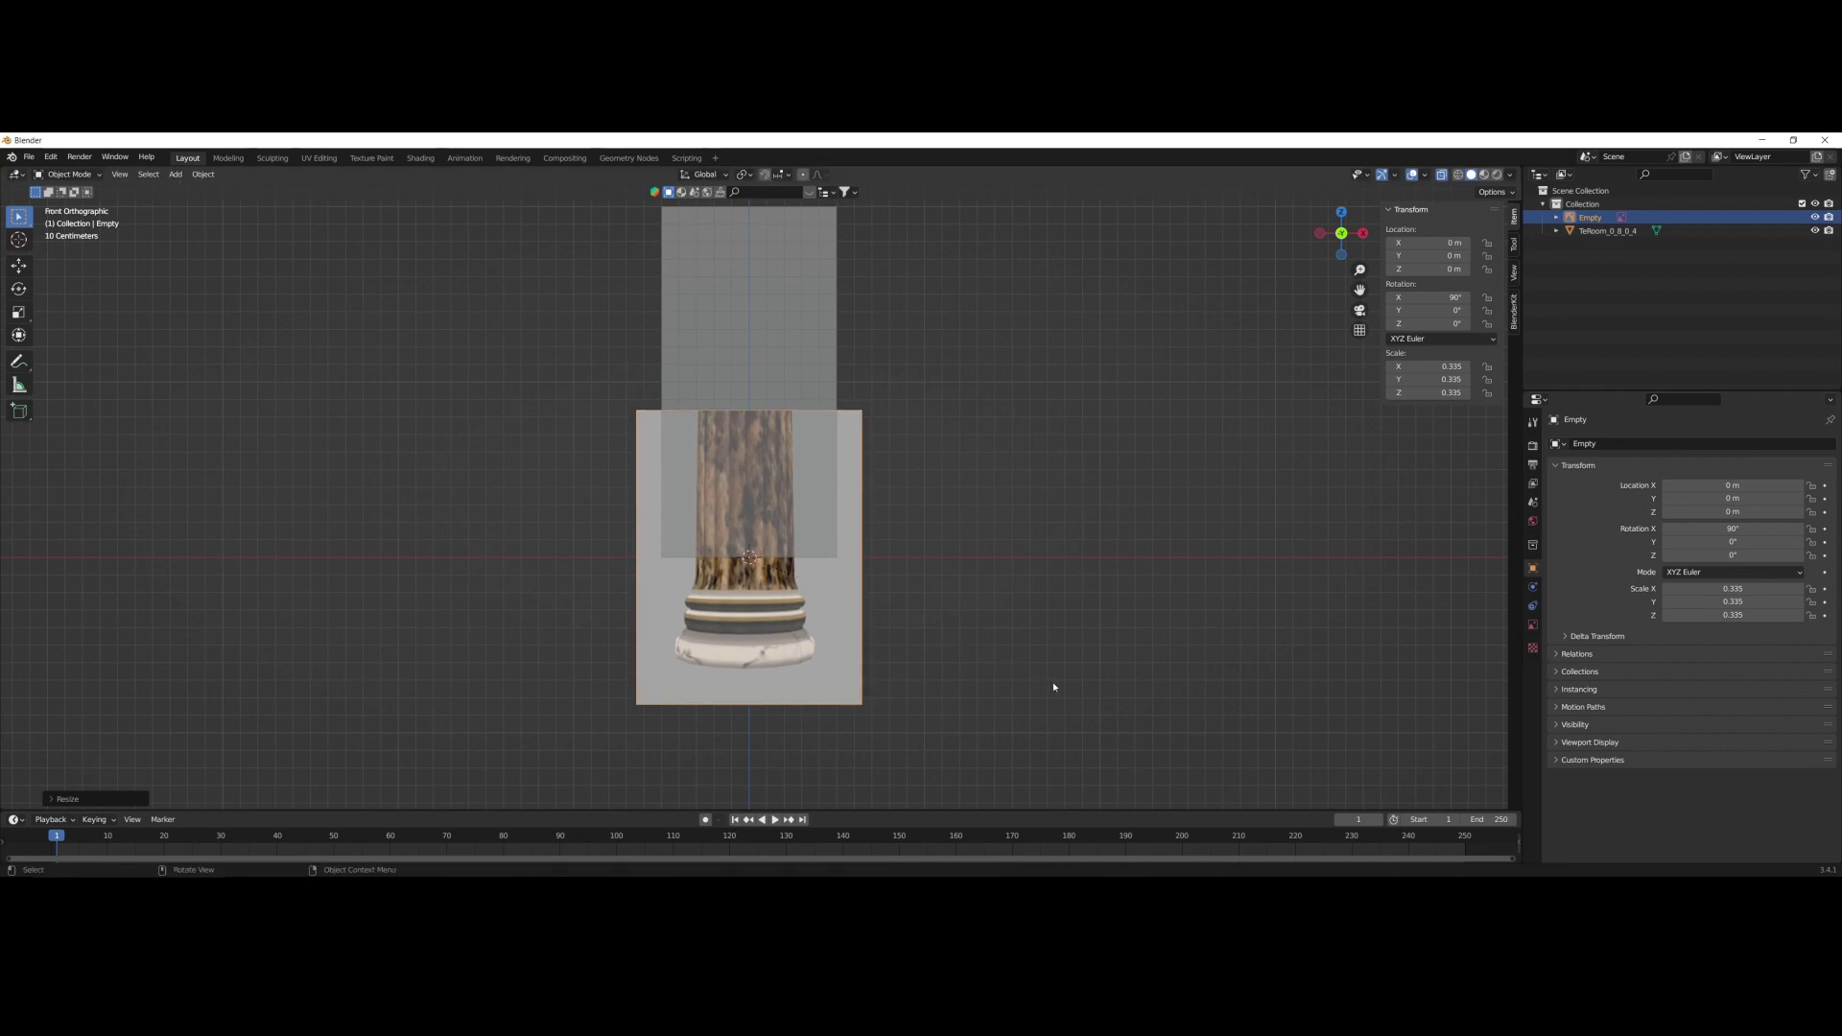
pyautogui.press('g')
pyautogui.press('z')
pyautogui.click(1056, 586)
pyautogui.press('s')
pyautogui.click(1045, 633)
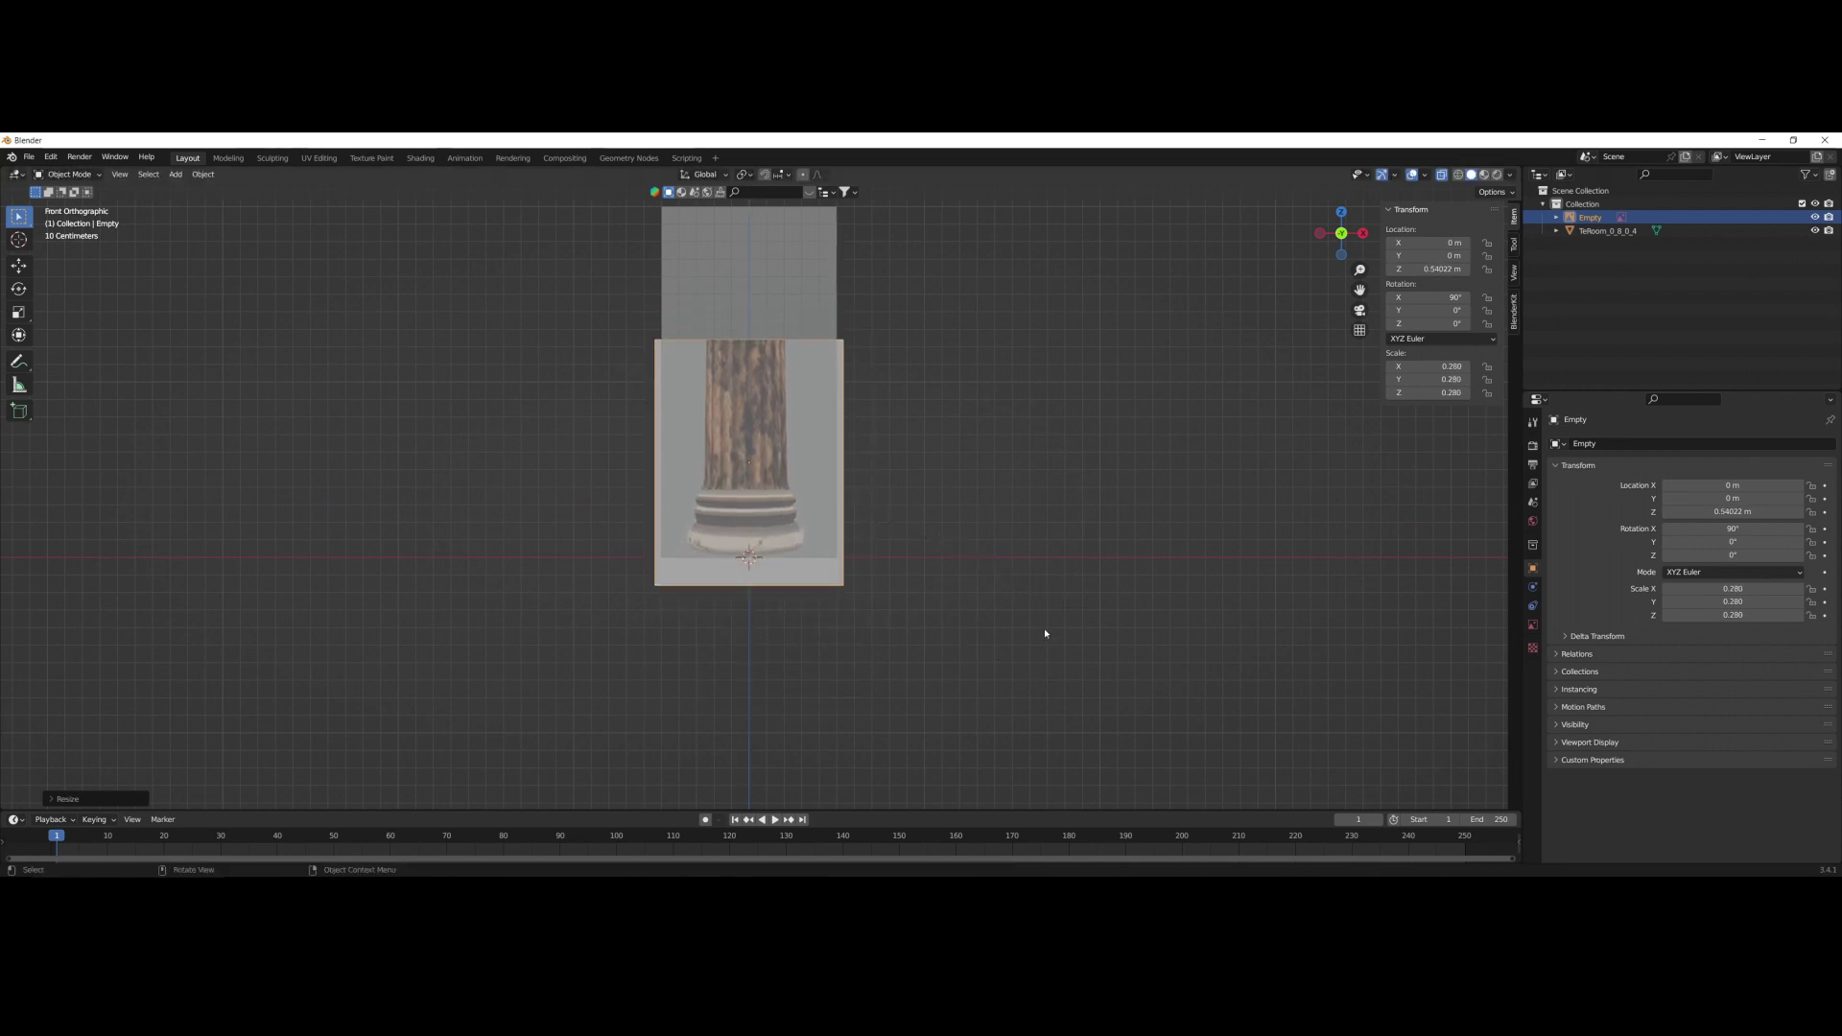
# Align the pictured column base with the block's bottom edge and place the reference image behind the block.
pyautogui.scroll(4, 1045, 633)
pyautogui.press('g')
pyautogui.press('z')
pyautogui.click(988, 680)
pyautogui.scroll(-6, 930, 606)
pyautogui.moveTo(930, 606); pyautogui.dragTo(927, 640, button='middle')
pyautogui.scroll(3, 767, 653)
pyautogui.click(585, 665)
pyautogui.moveTo(586, 665); pyautogui.dragTo(945, 506, button='middle')
# Add a plane at the origin and merge its vertices into a single point.
pyautogui.hotkey('shift', 'a')
pyautogui.click(1065, 509)
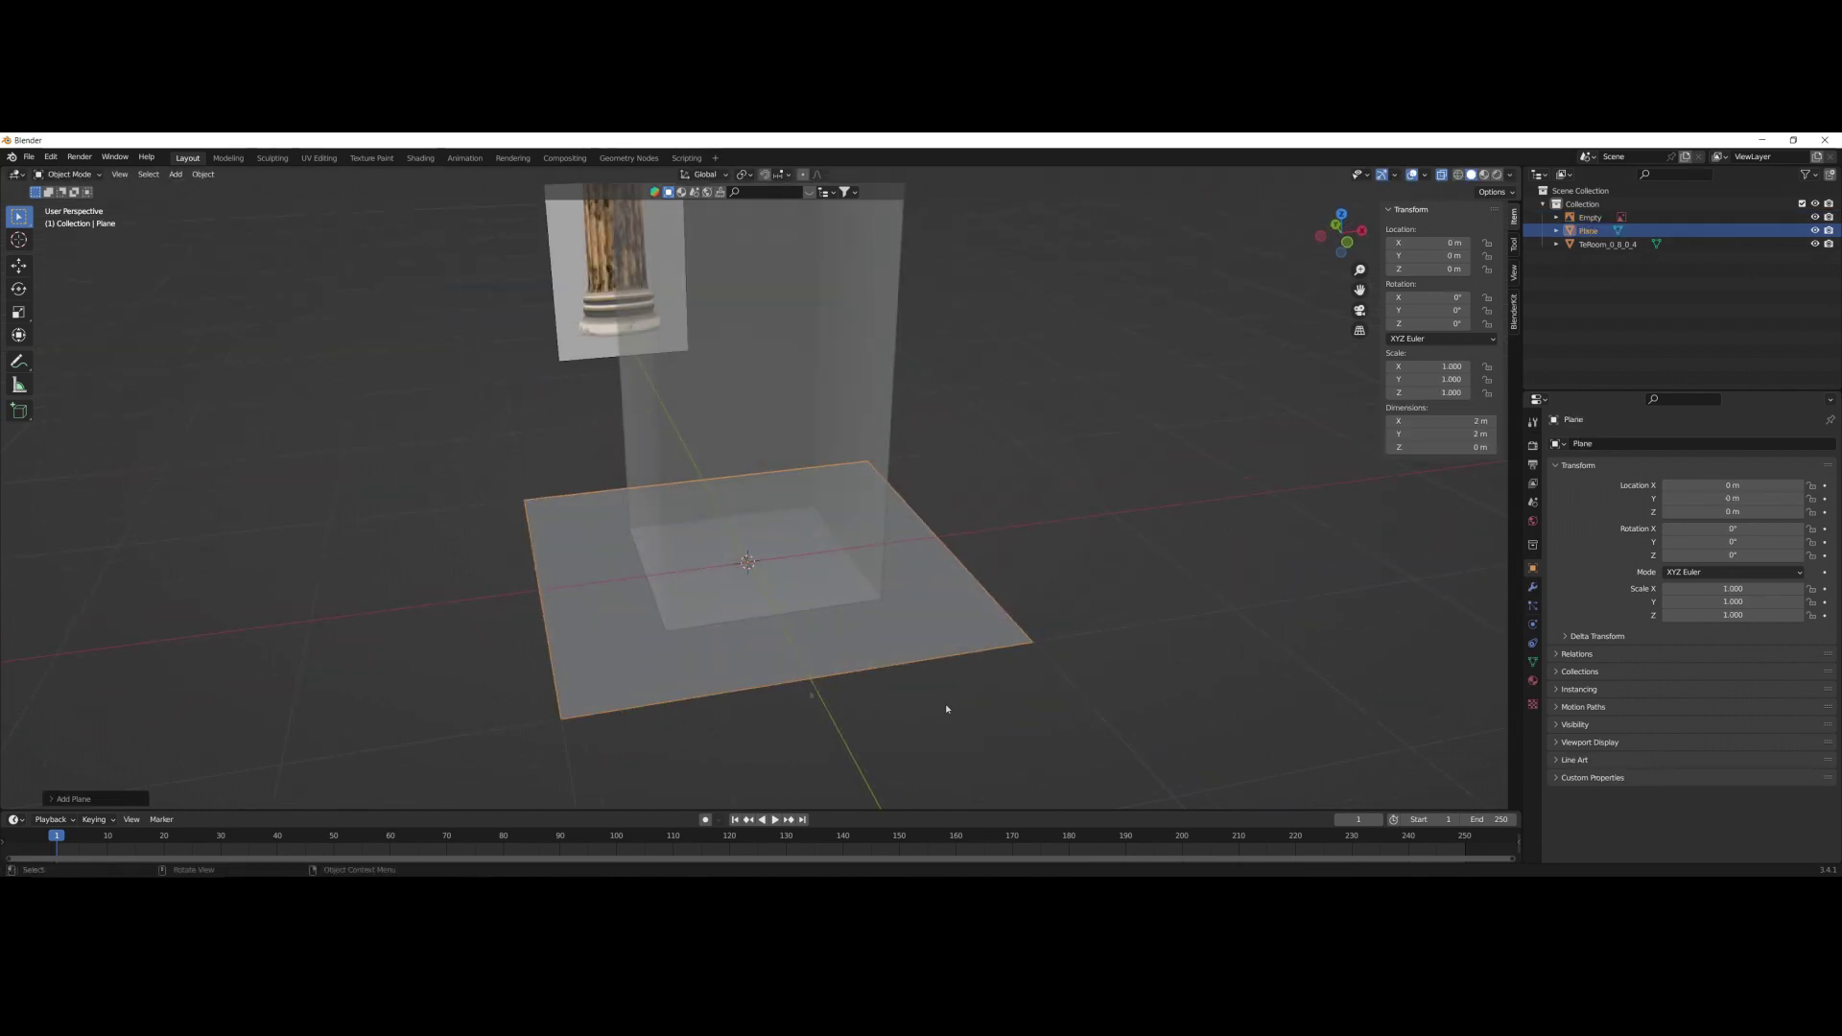
pyautogui.press('Tab')
pyautogui.press('m')
pyautogui.click(1058, 676)
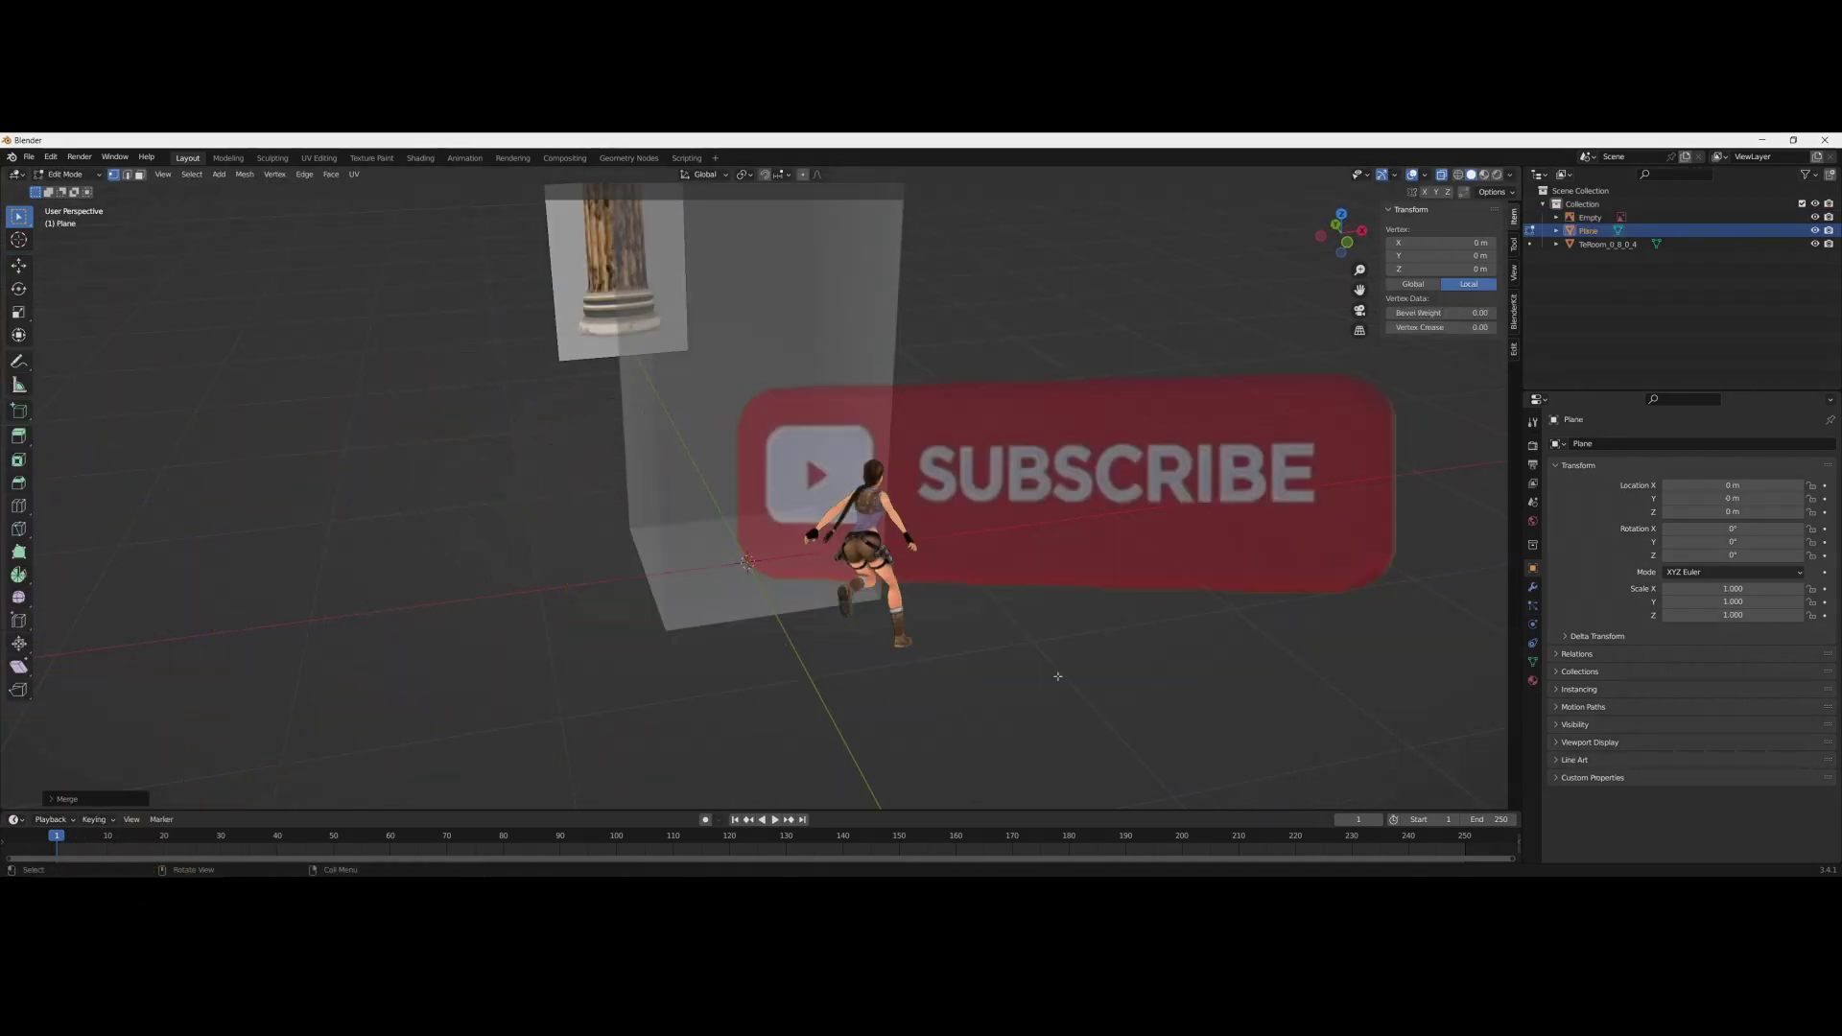
# Move the vertex to the lower-left edge of the pictured base and extrude it along the lower mouldings' outline in front view.
pyautogui.click(1347, 245)
pyautogui.scroll(5, 635, 710)
pyautogui.press('g')
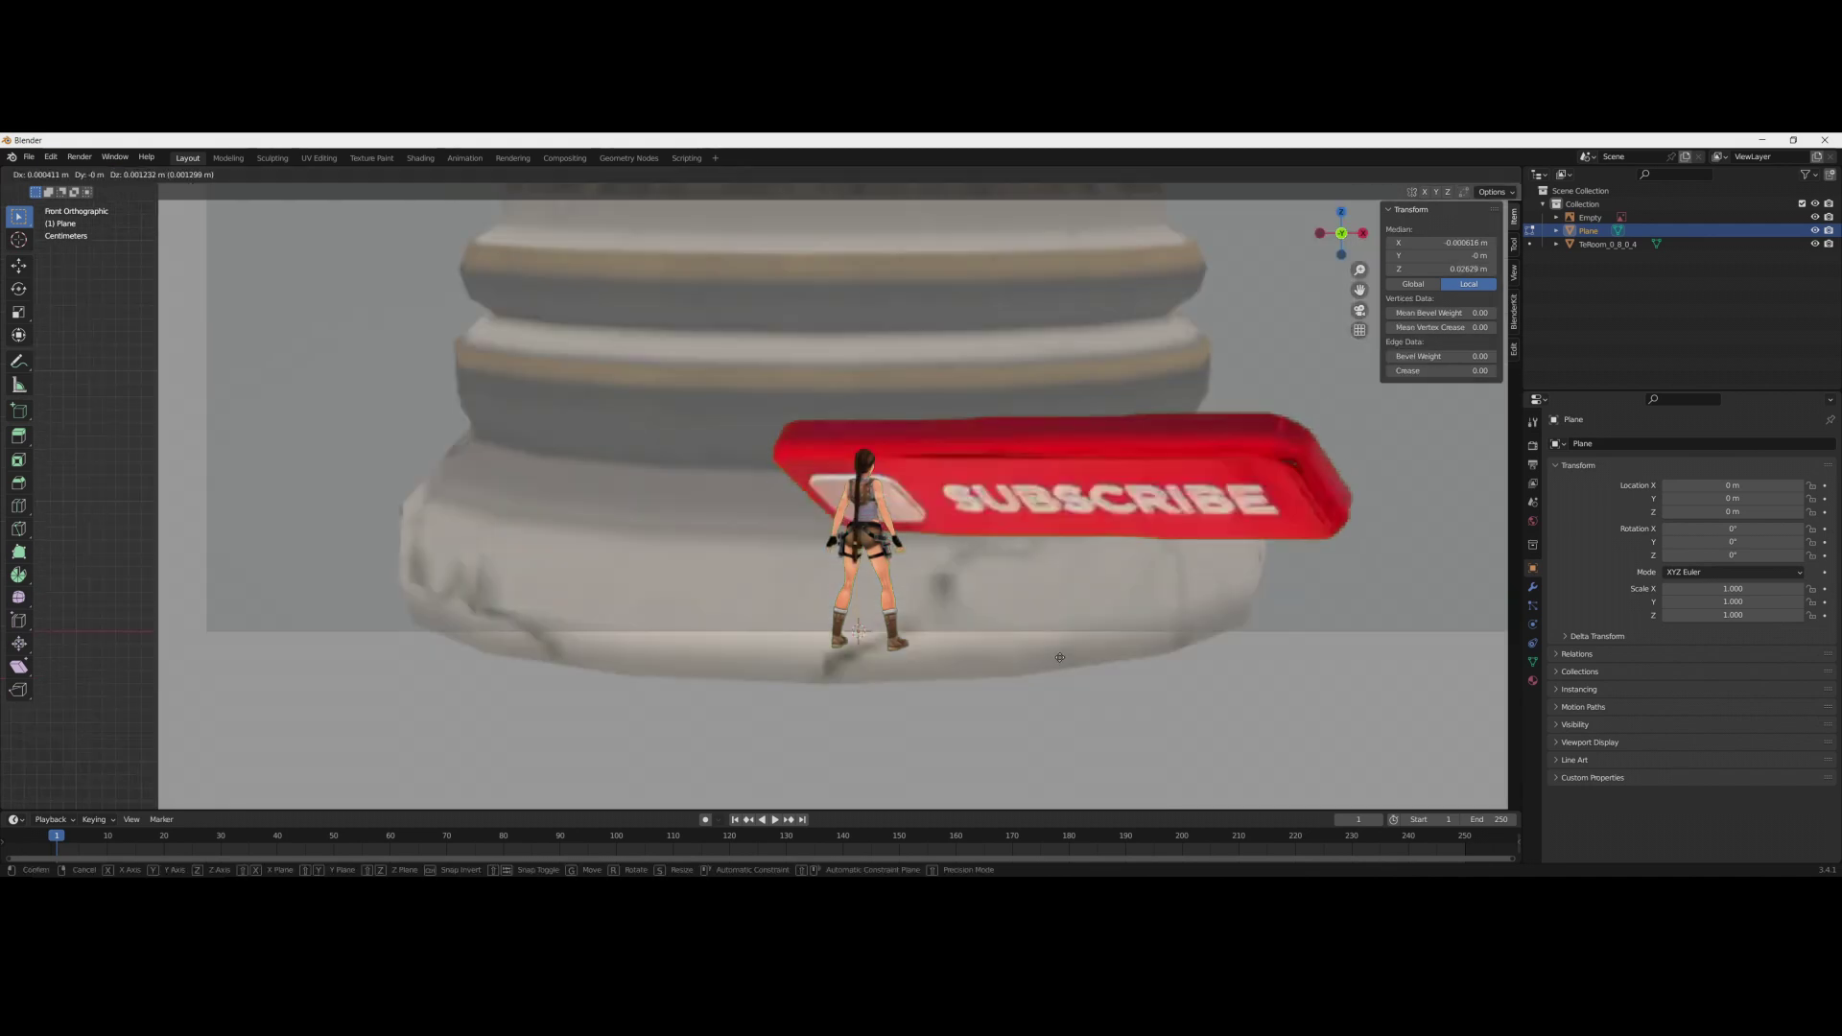
pyautogui.click(616, 657)
pyautogui.press('e')
pyautogui.click(612, 593)
pyautogui.press('g')
pyautogui.click(596, 603)
pyautogui.press('e')
pyautogui.click(600, 530)
pyautogui.press('e')
pyautogui.click(666, 457)
pyautogui.click(650, 360)
# Continue extruding the profile around the upper moulding to the foot of the shaft.
pyautogui.press('e')
pyautogui.keyDown('shift'); pyautogui.moveTo(672, 274); pyautogui.dragTo(686, 560, button='middle'); pyautogui.keyUp('shift')
pyautogui.scroll(3, 686, 560)
pyautogui.press('e')
pyautogui.click(503, 593)
pyautogui.press('e')
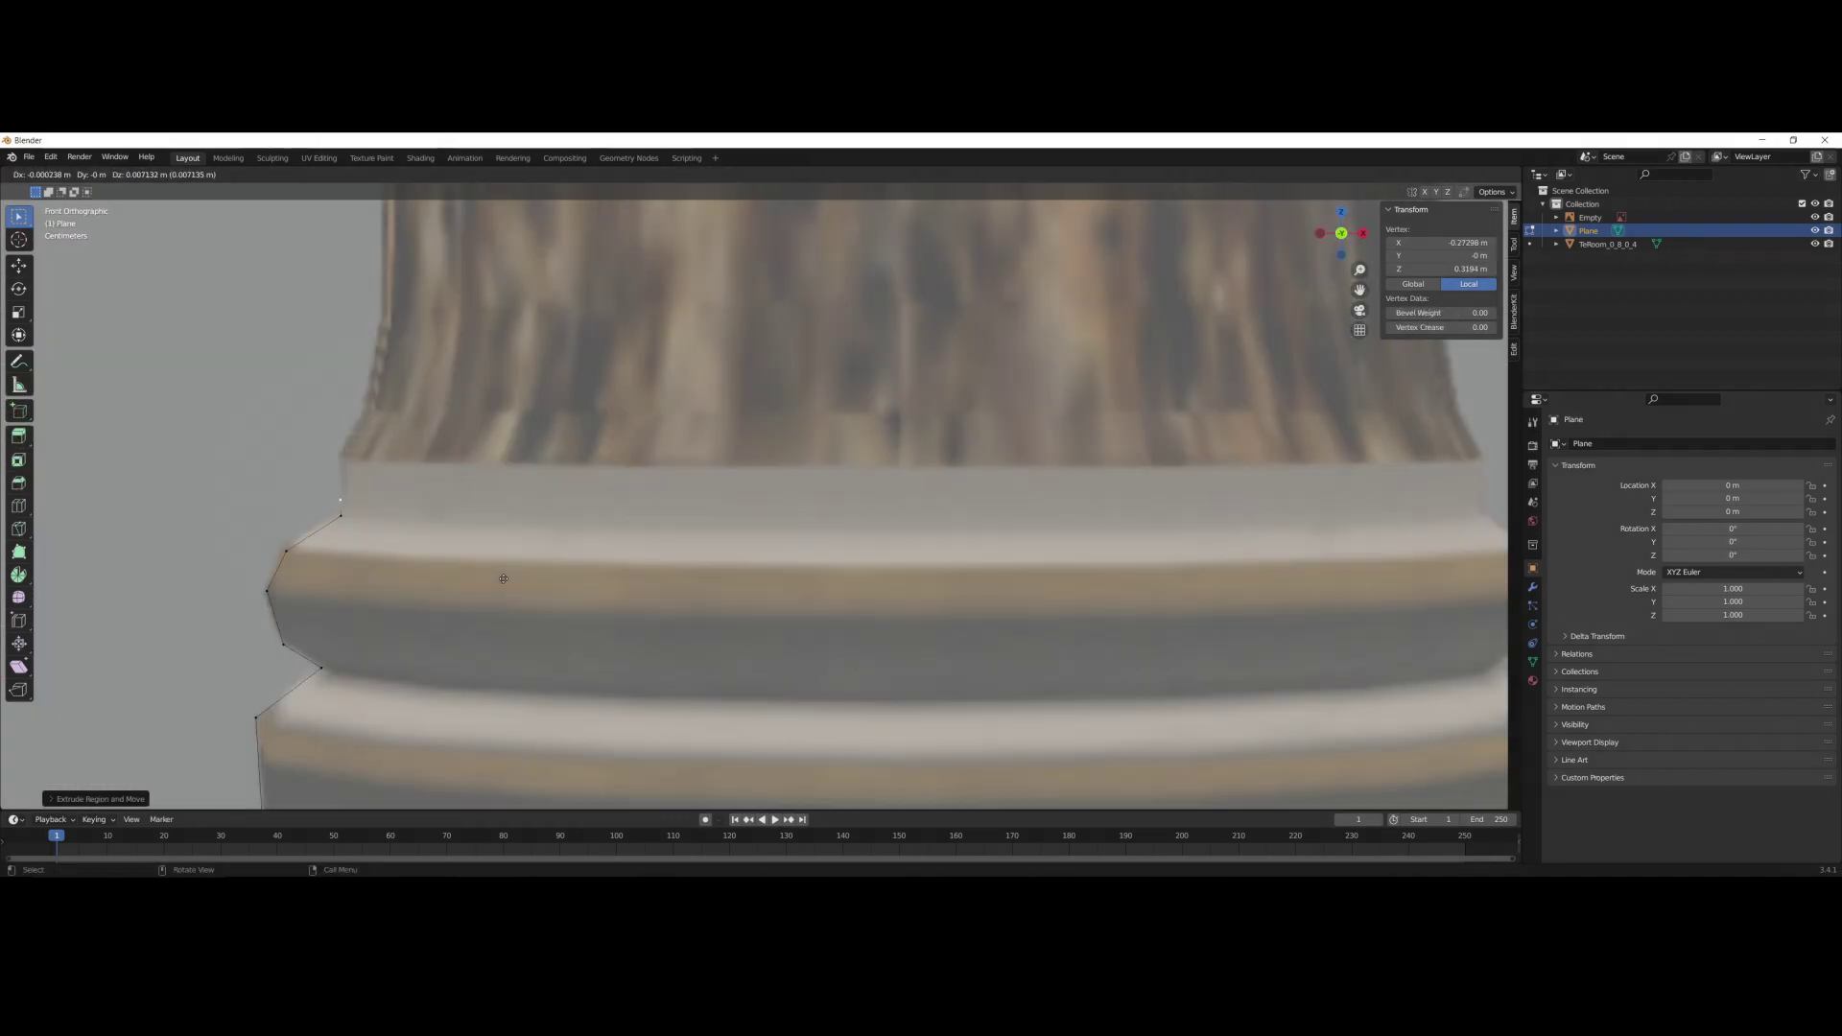
# Extend the profile up along the shaft and shape the capital's outline to a height of about 1.89 m.
pyautogui.scroll(-14, 547, 394)
pyautogui.keyDown('shift'); pyautogui.moveTo(468, 559); pyautogui.dragTo(388, 736, button='middle'); pyautogui.keyUp('shift')
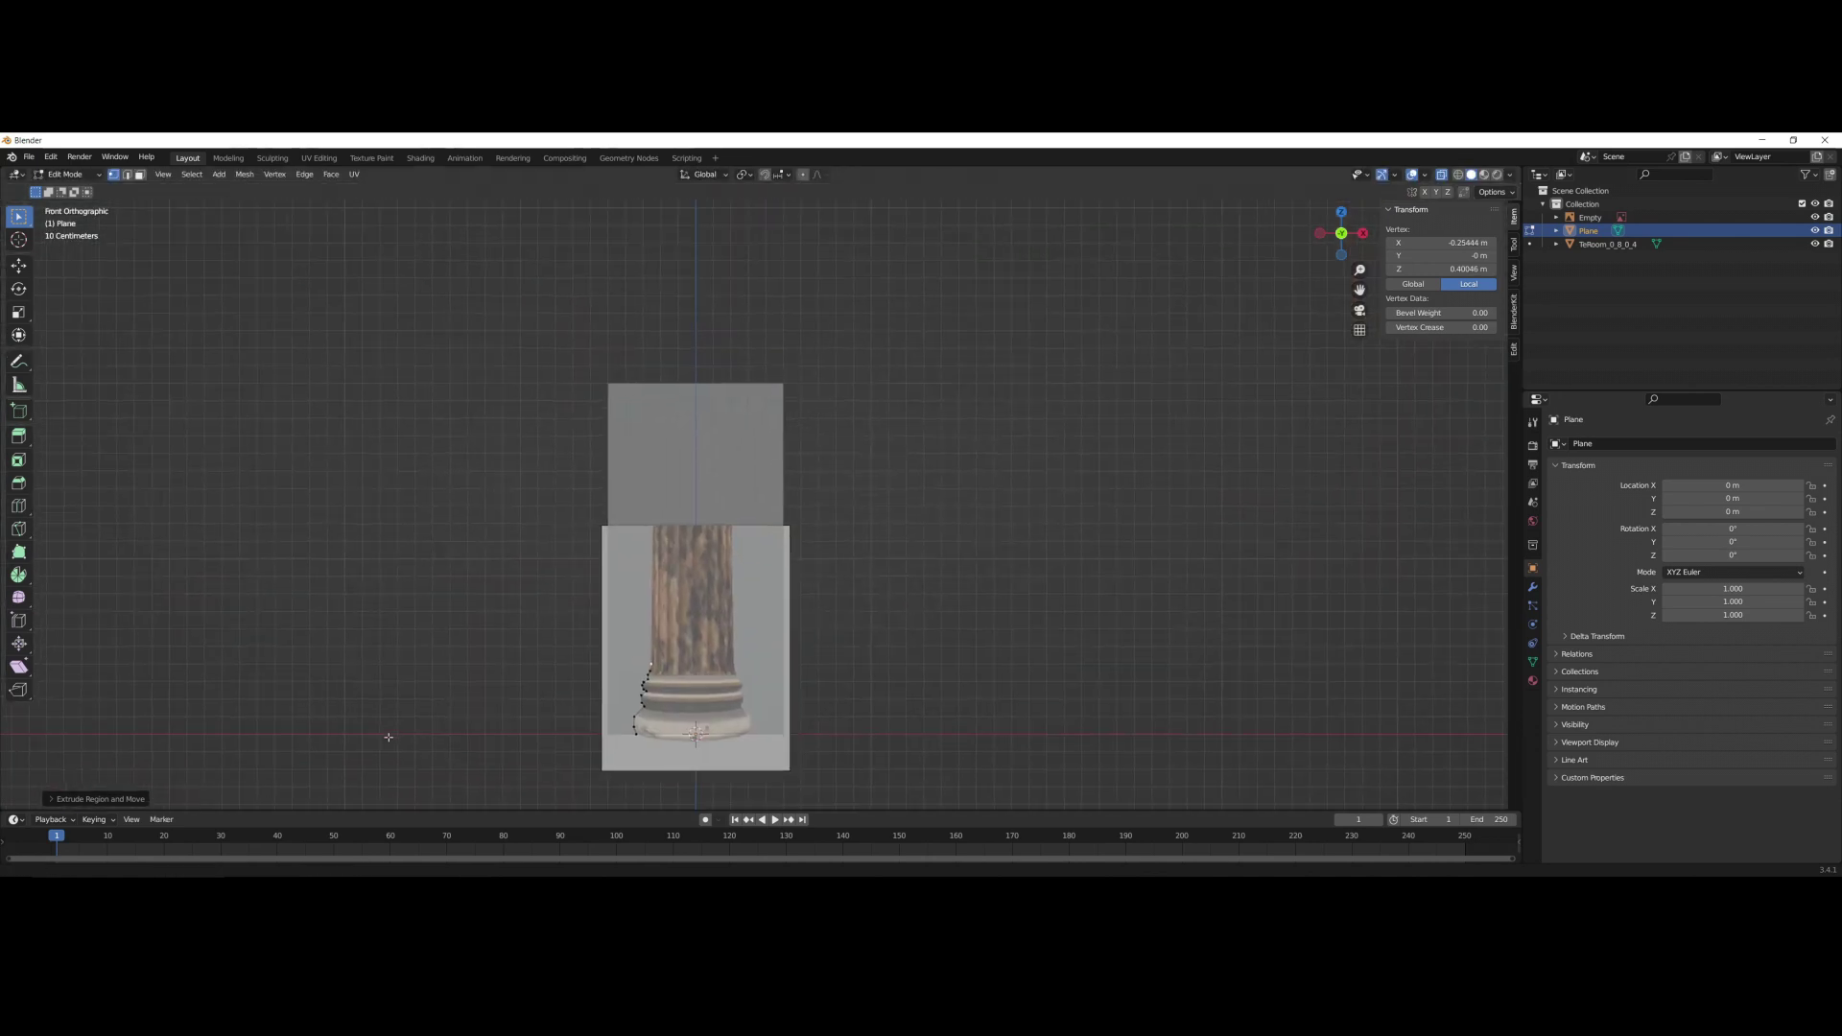
pyautogui.click(429, 468)
pyautogui.scroll(8, 549, 511)
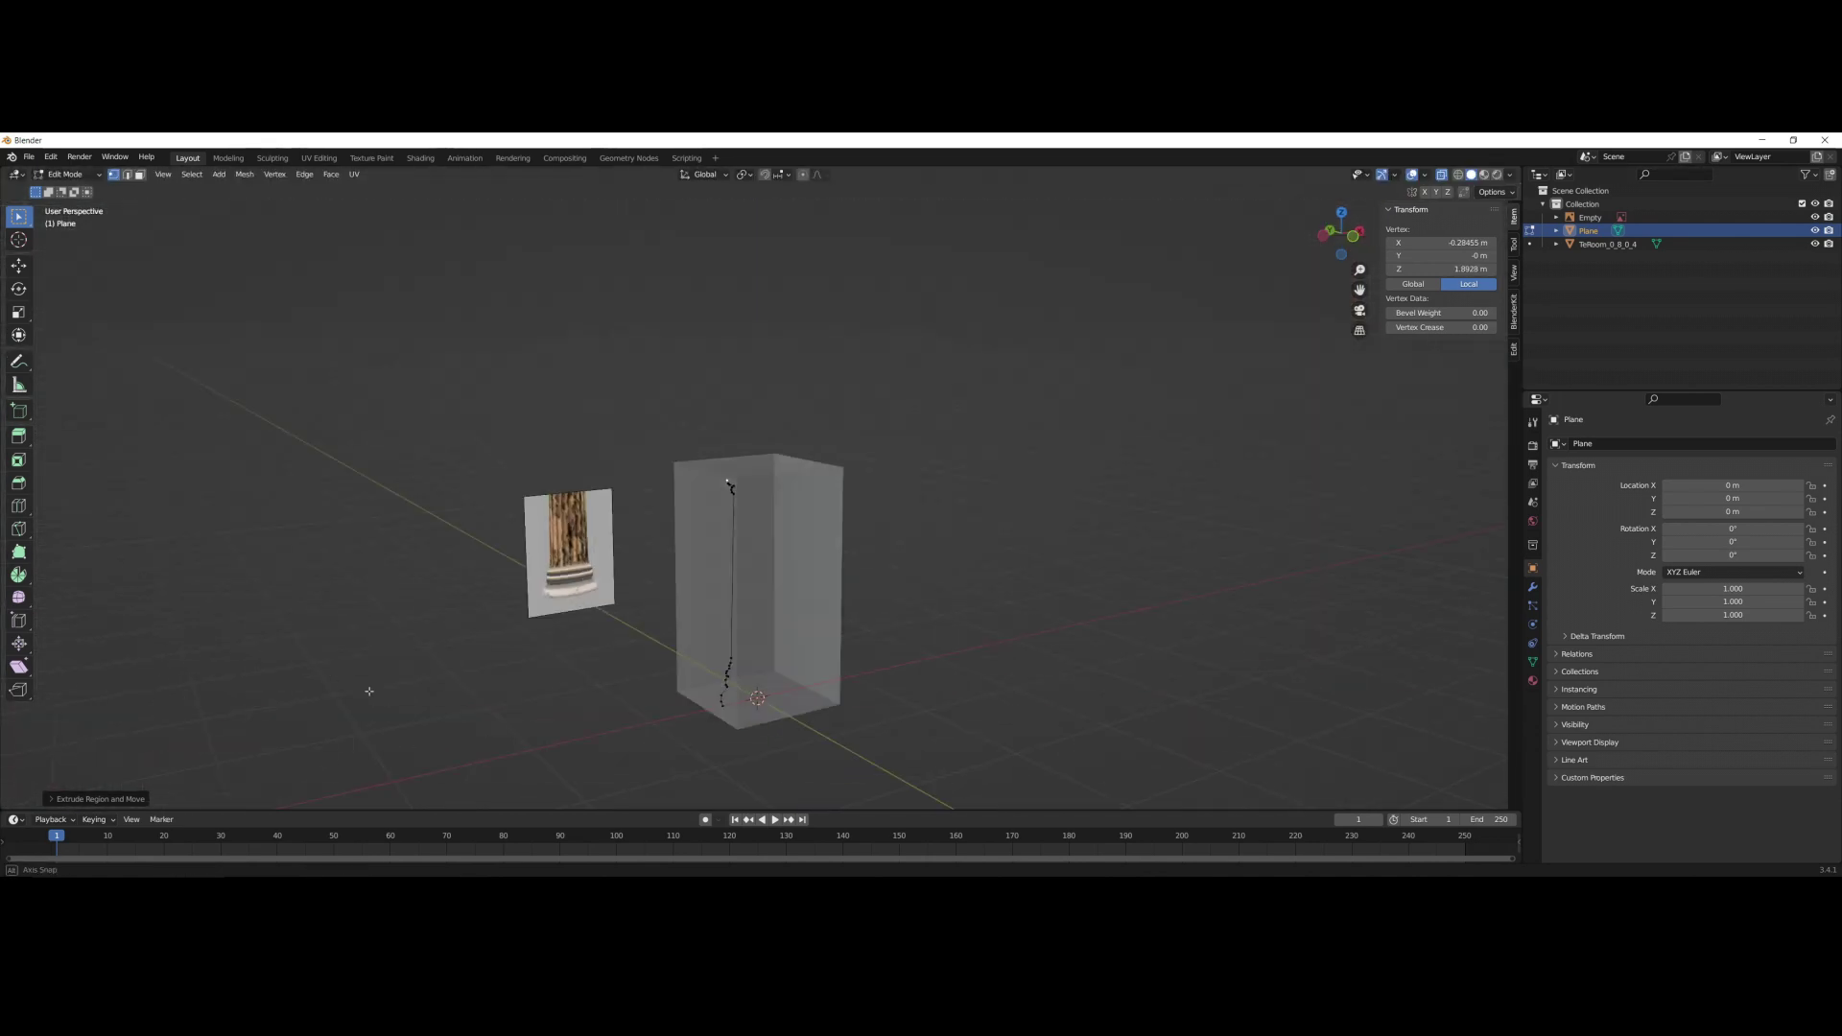
# Hide the imported room block and add a 360° Screw modifier around Z to the column profile.
pyautogui.moveTo(370, 690); pyautogui.dragTo(309, 645, button='middle')
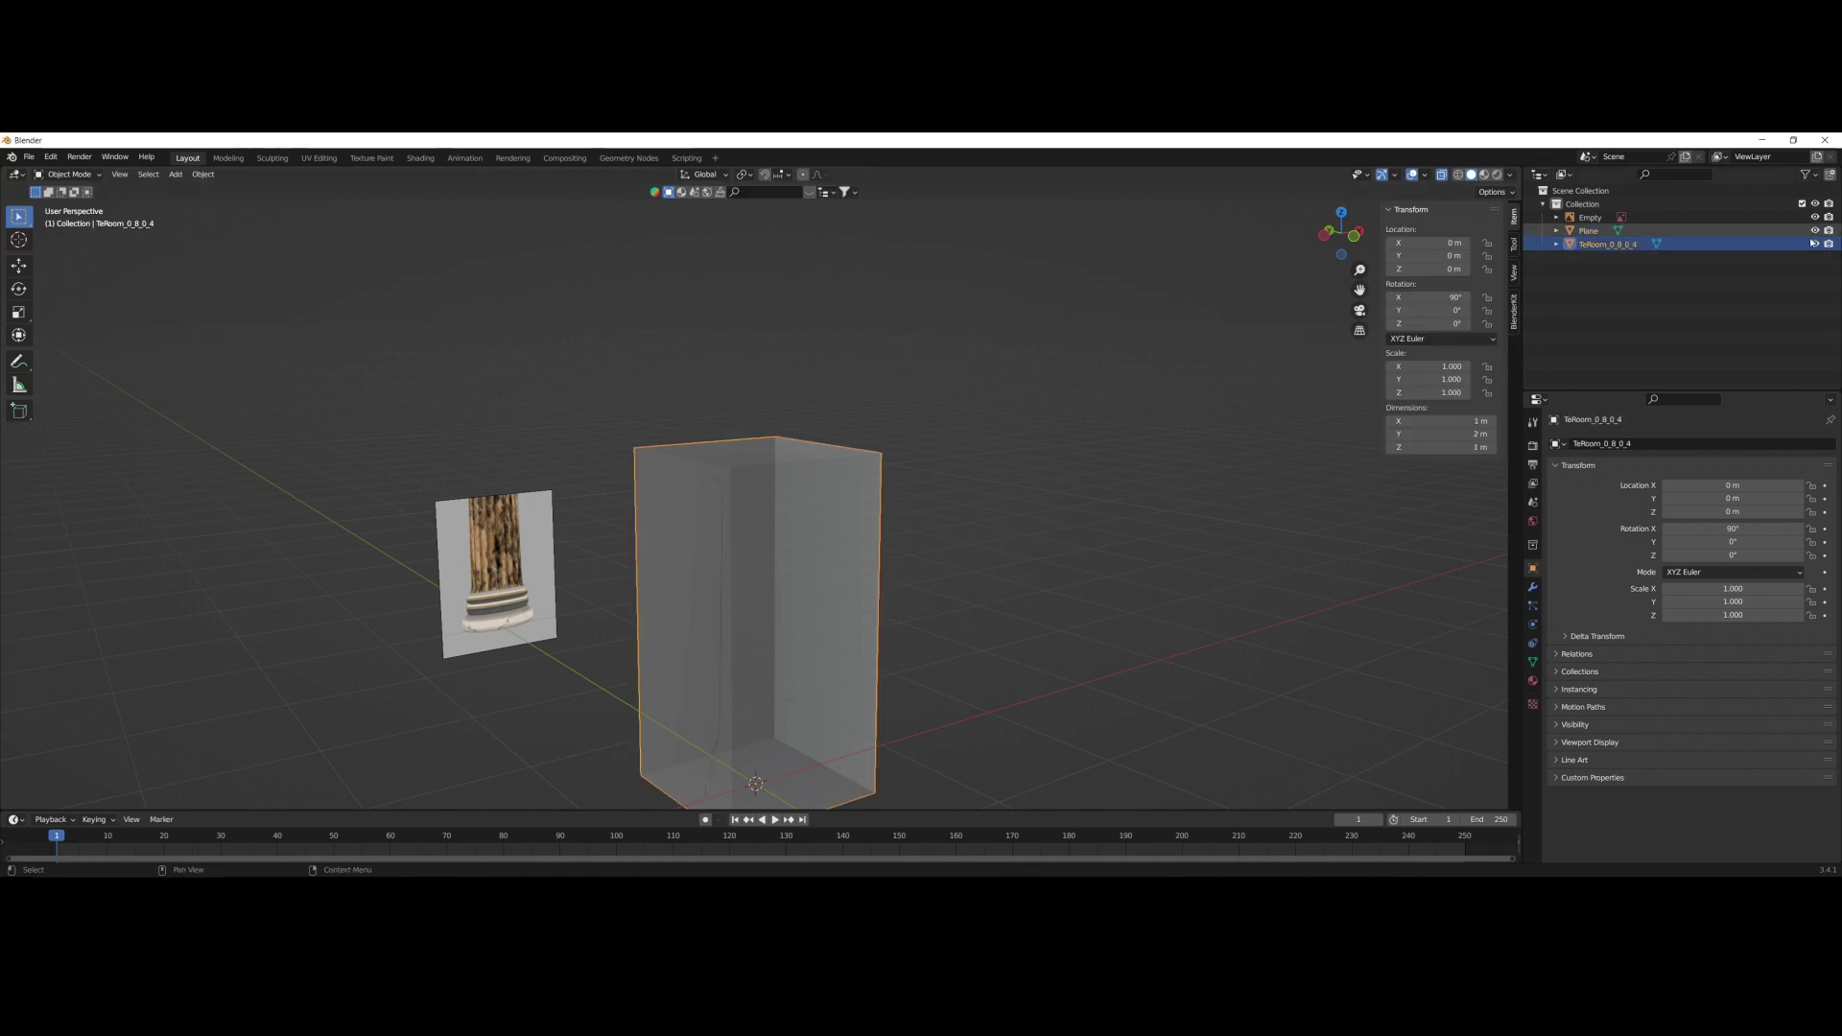
pyautogui.click(1563, 402)
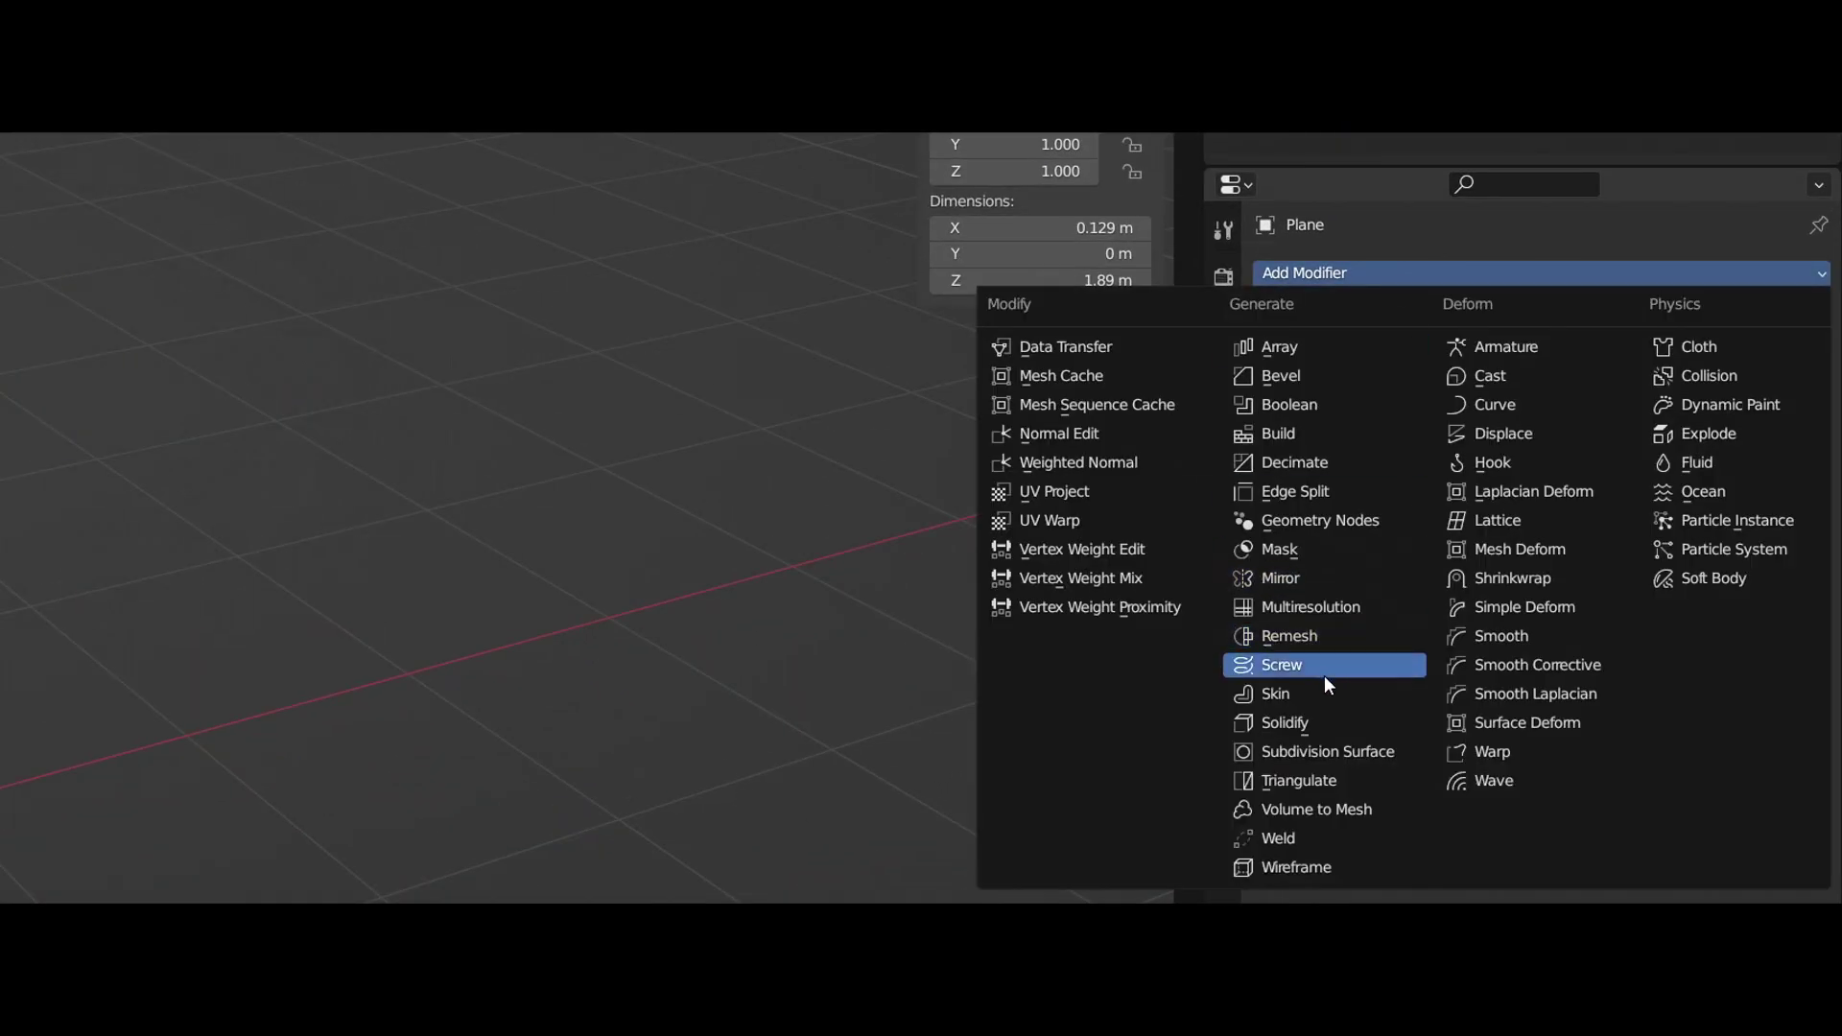
pyautogui.click(1286, 663)
pyautogui.moveTo(680, 617); pyautogui.dragTo(845, 658, button='middle')
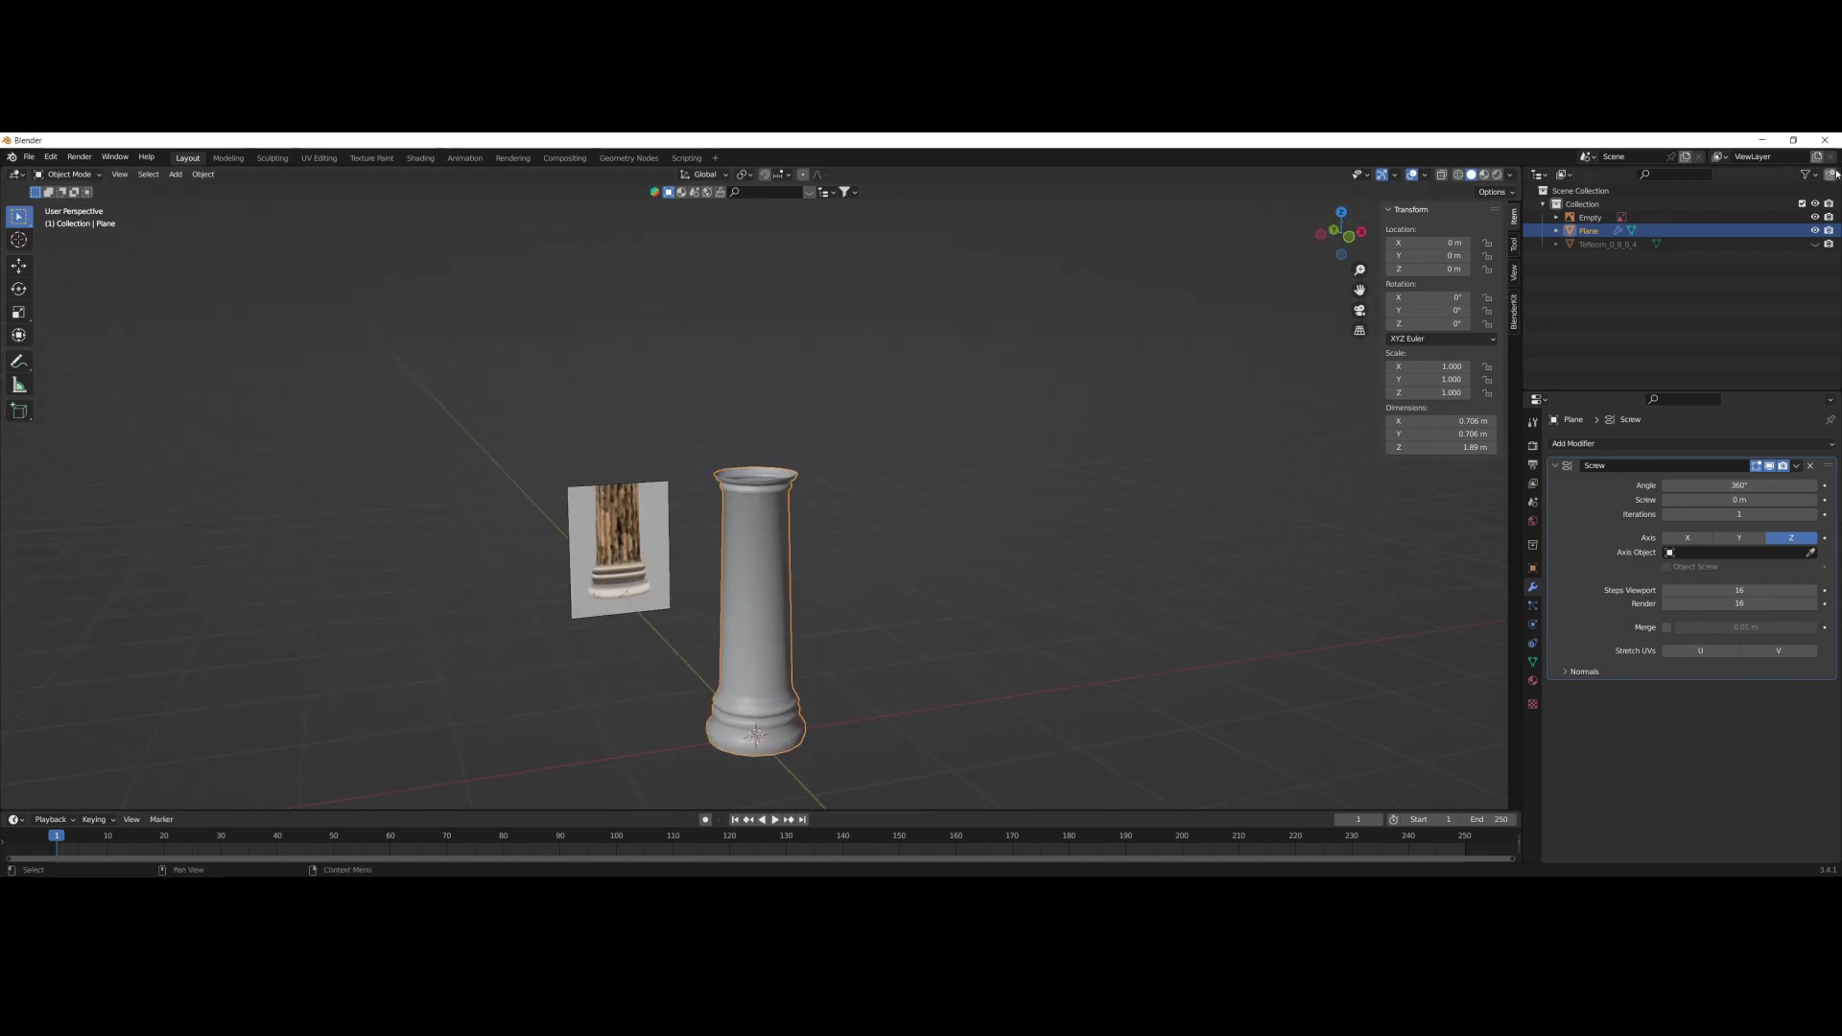
# Narrow the column to about 0.56 m across and set the Screw modifier's viewport steps to 13.
pyautogui.click(1814, 245)
pyautogui.moveTo(978, 457); pyautogui.dragTo(1075, 538, button='middle')
pyautogui.click(1441, 174)
pyautogui.moveTo(1017, 451); pyautogui.dragTo(904, 457, button='middle')
pyautogui.press('Tab')
pyautogui.scroll(2, 947, 576)
pyautogui.press('x')
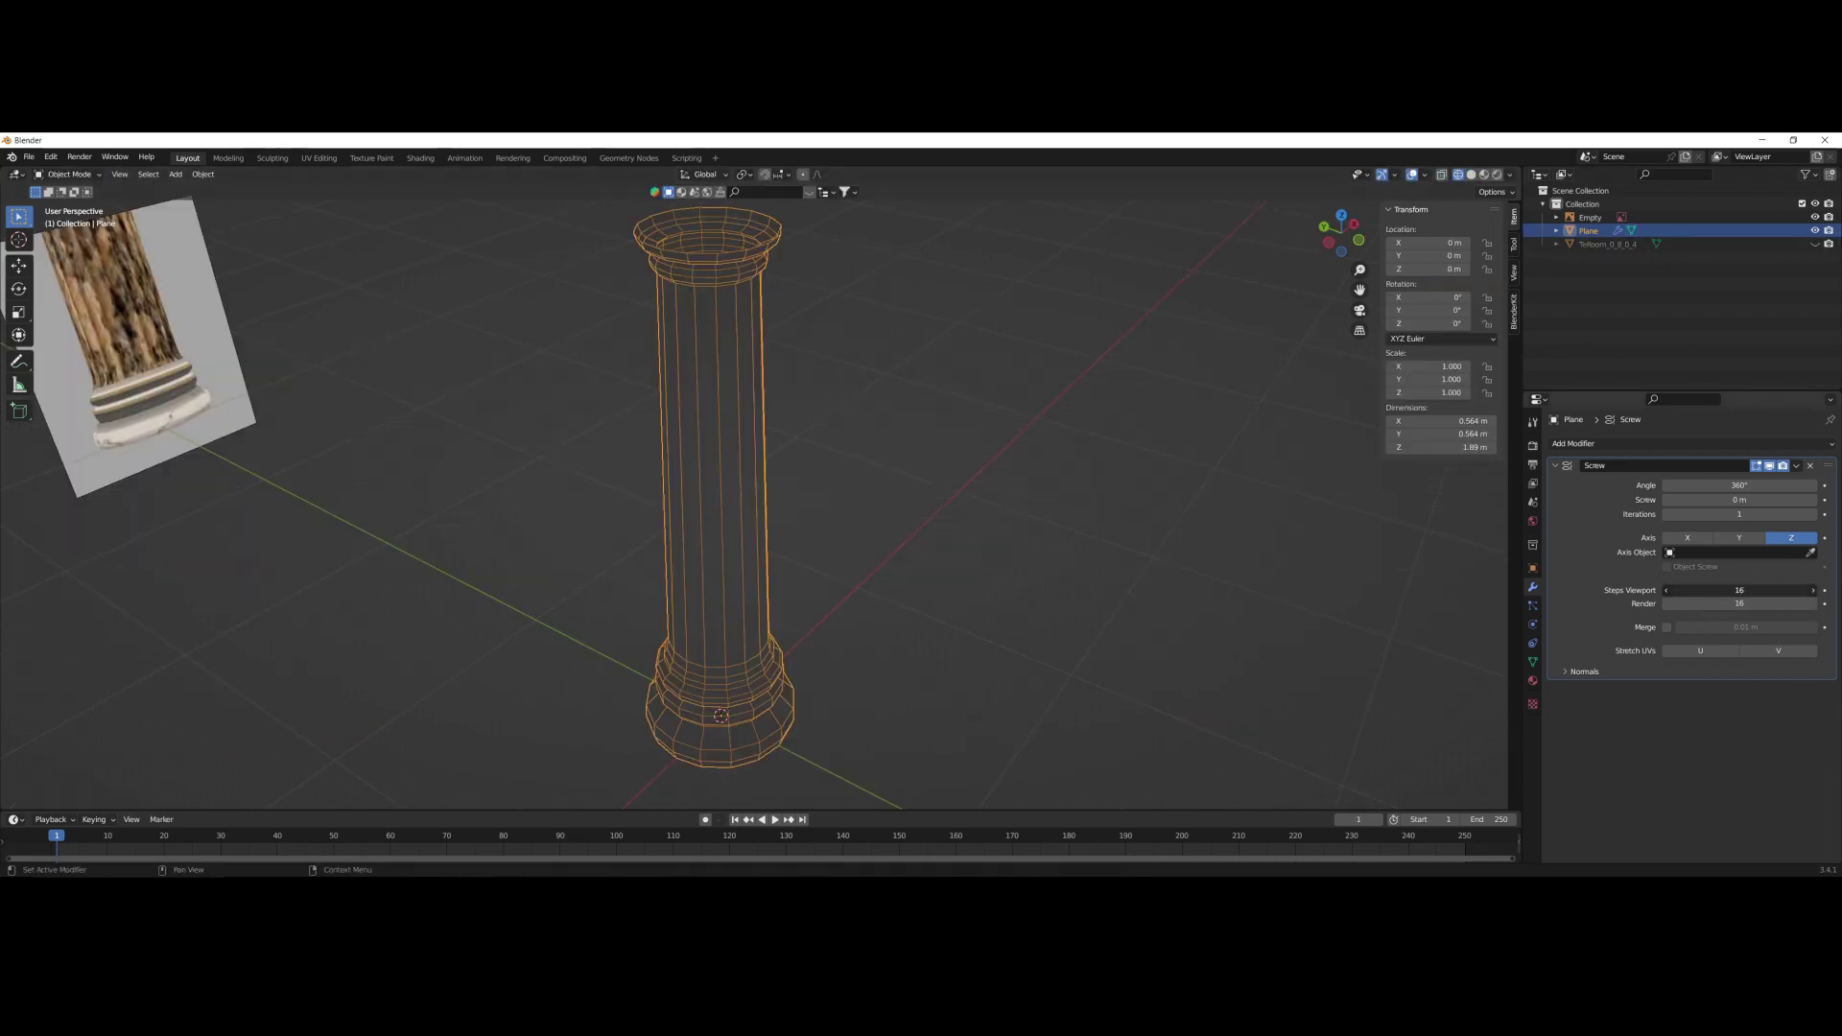
pyautogui.moveTo(1739, 590)
pyautogui.mouseDown()
pyautogui.moveTo(1765, 590)
pyautogui.moveTo(1691, 590)
pyautogui.moveTo(1749, 590)
pyautogui.mouseUp()
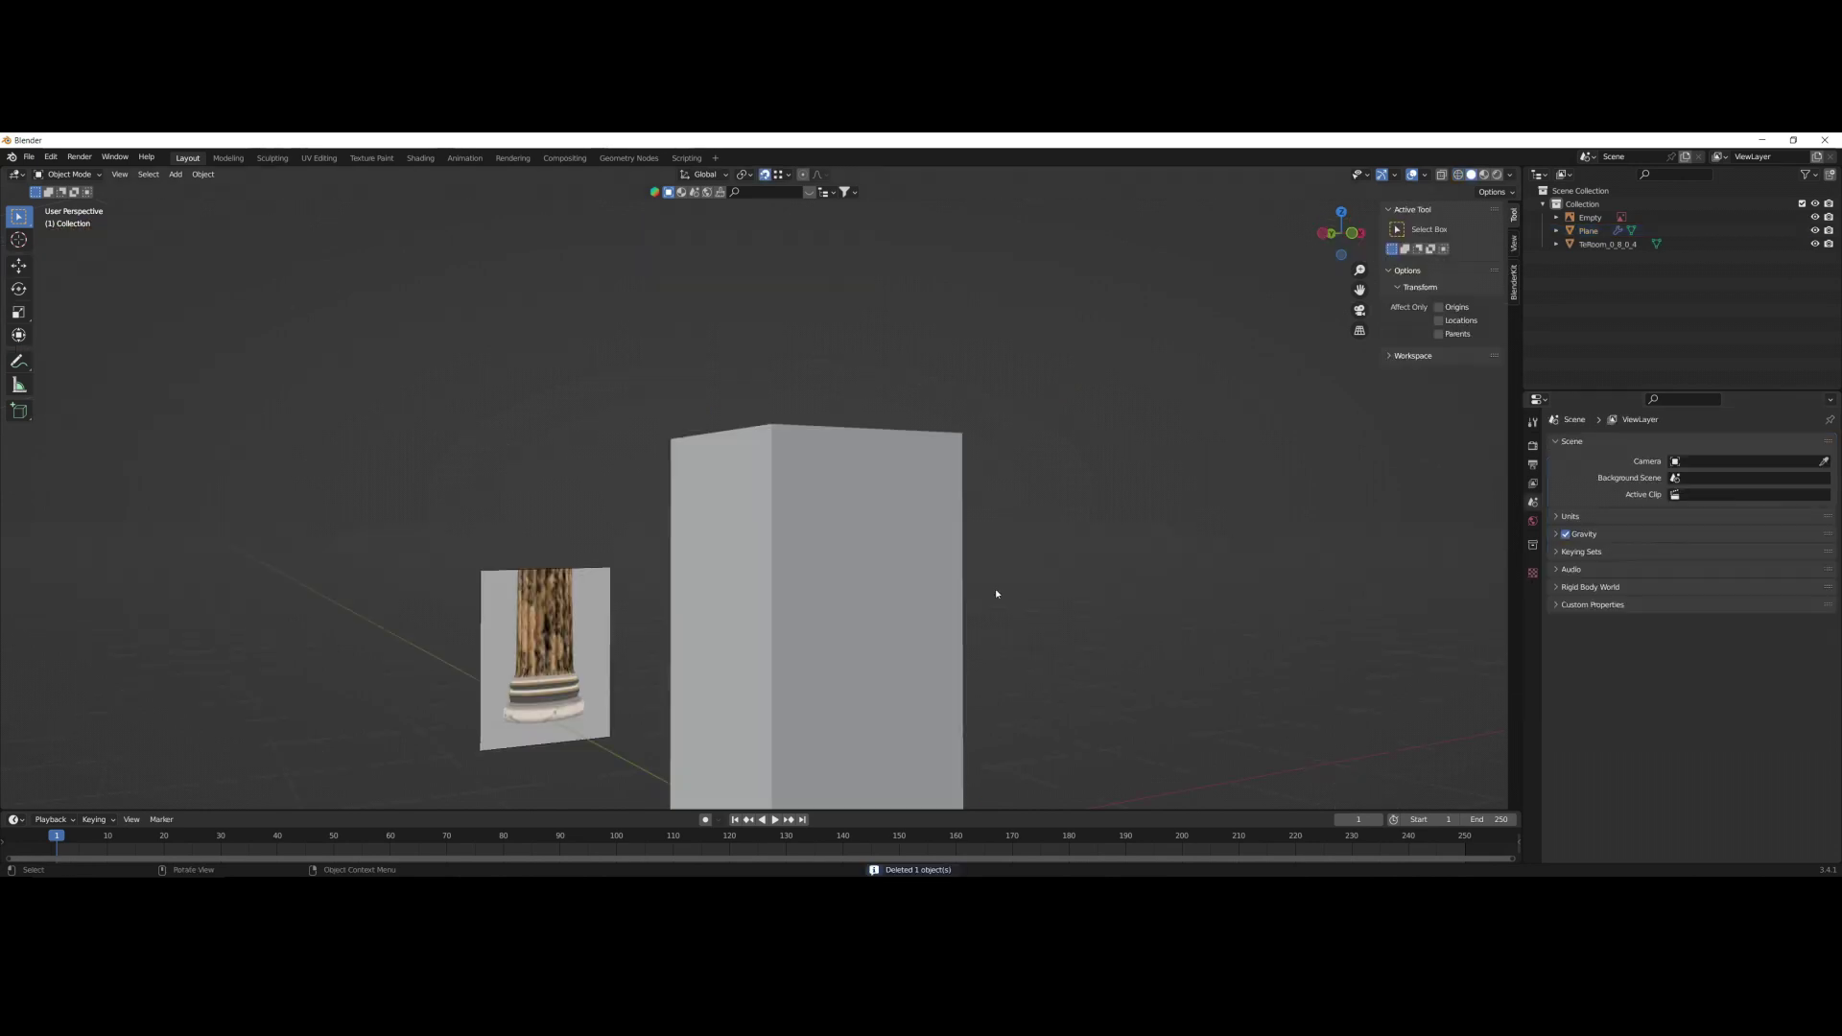
# Raise the capital's profile vertices in front view to meet the top of the room block.
pyautogui.click(841, 628)
pyautogui.moveTo(839, 629); pyautogui.dragTo(831, 662, button='middle')
pyautogui.scroll(4, 831, 662)
pyautogui.press('Tab')
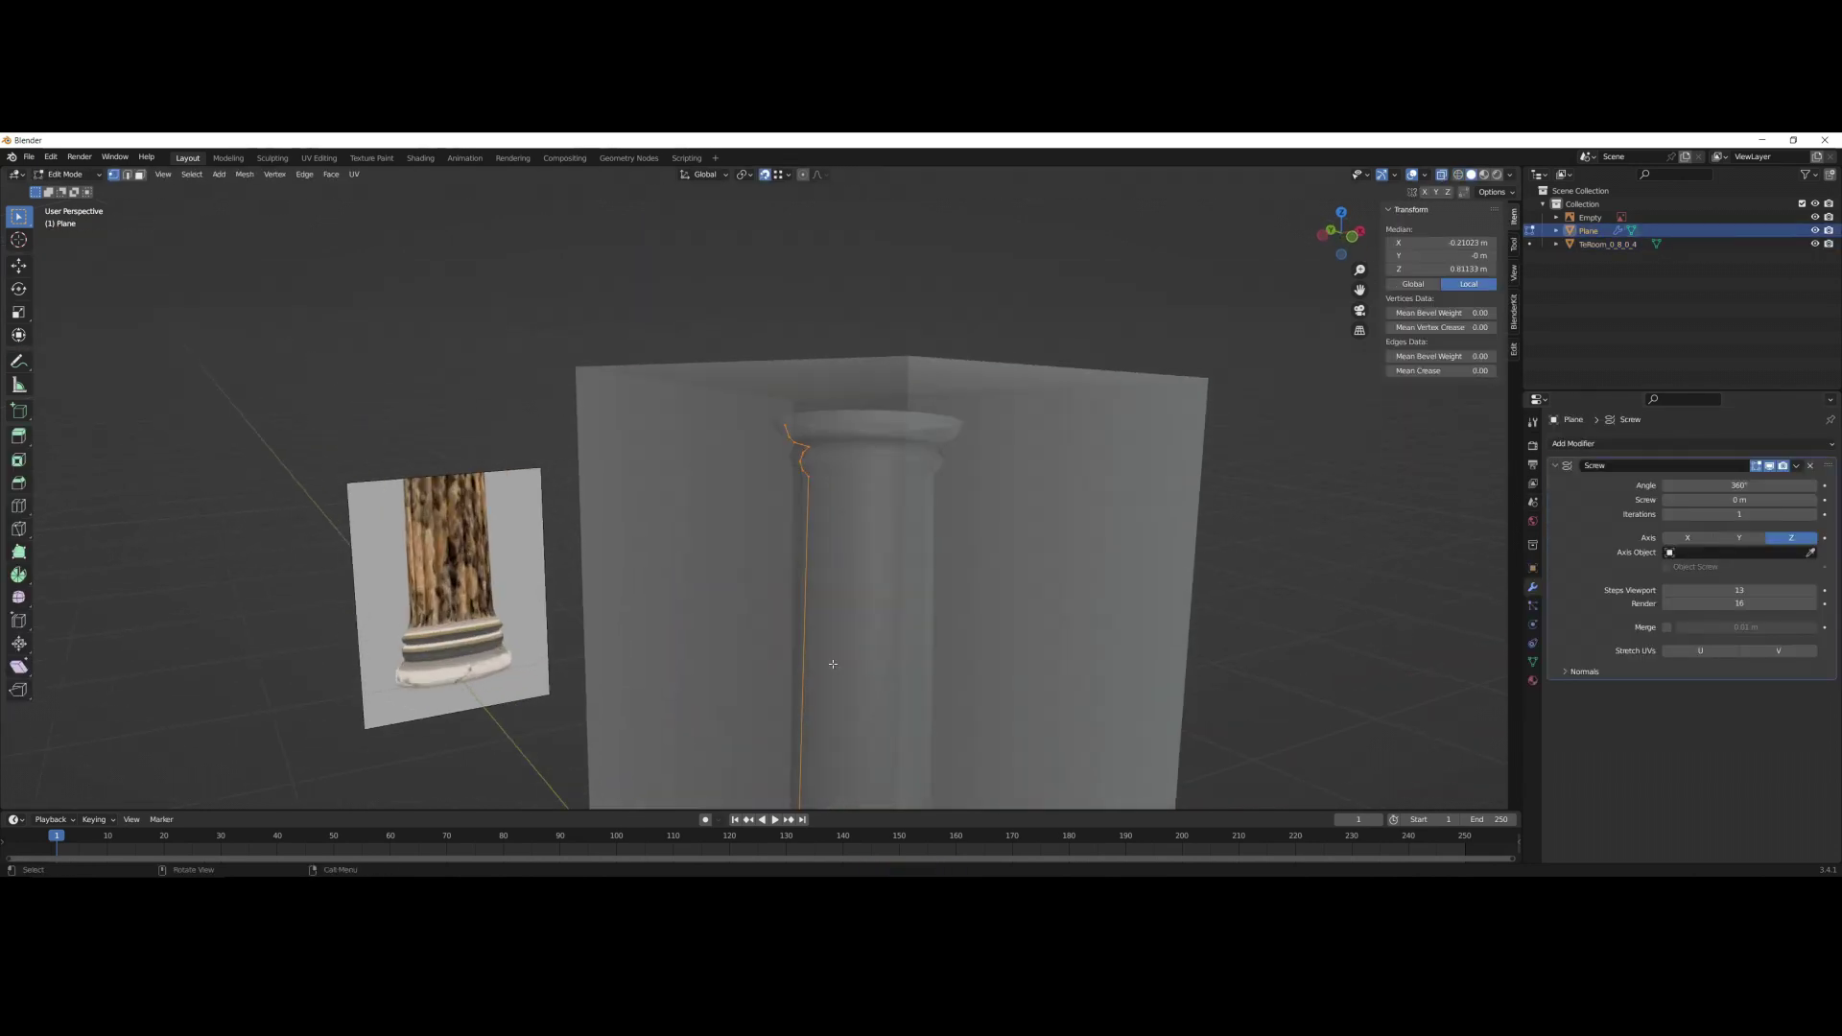
pyautogui.click(1346, 236)
pyautogui.scroll(4, 711, 413)
pyautogui.click(711, 414)
pyautogui.press('a')
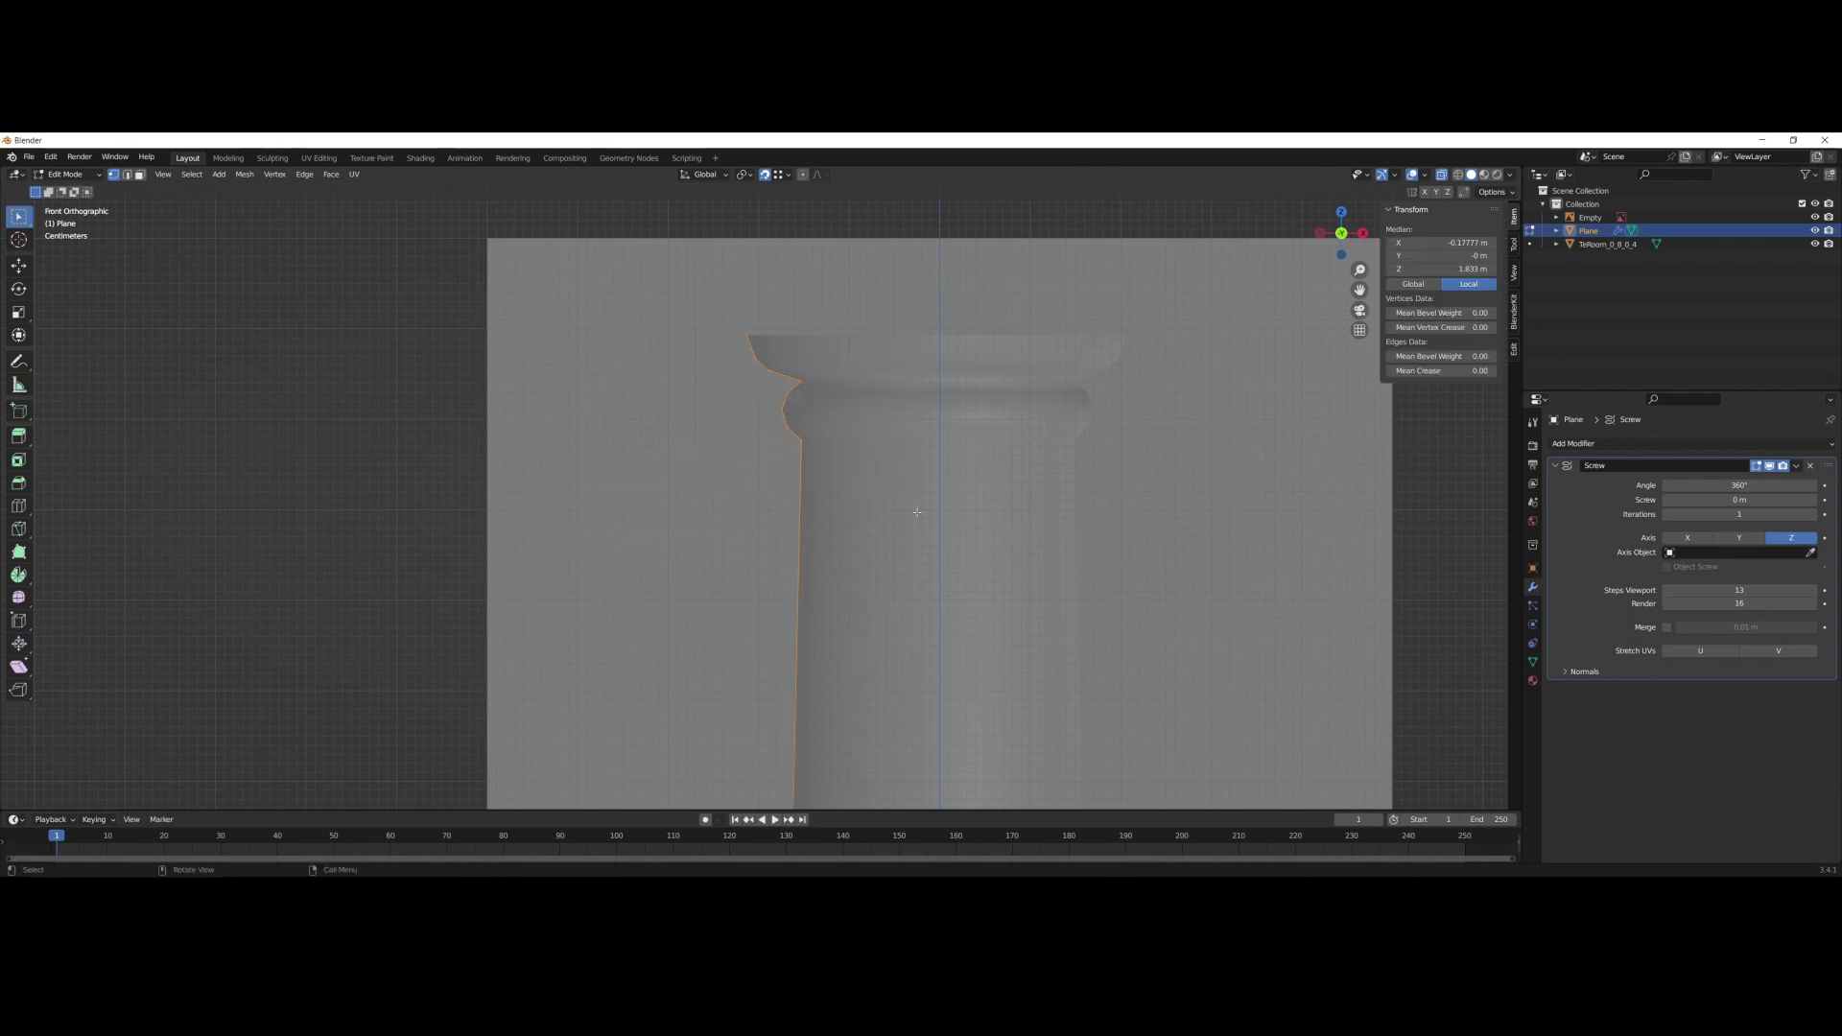
pyautogui.click(923, 414)
pyautogui.click(399, 539)
pyautogui.scroll(-6, 399, 538)
pyautogui.moveTo(399, 538); pyautogui.dragTo(481, 683, button='middle')
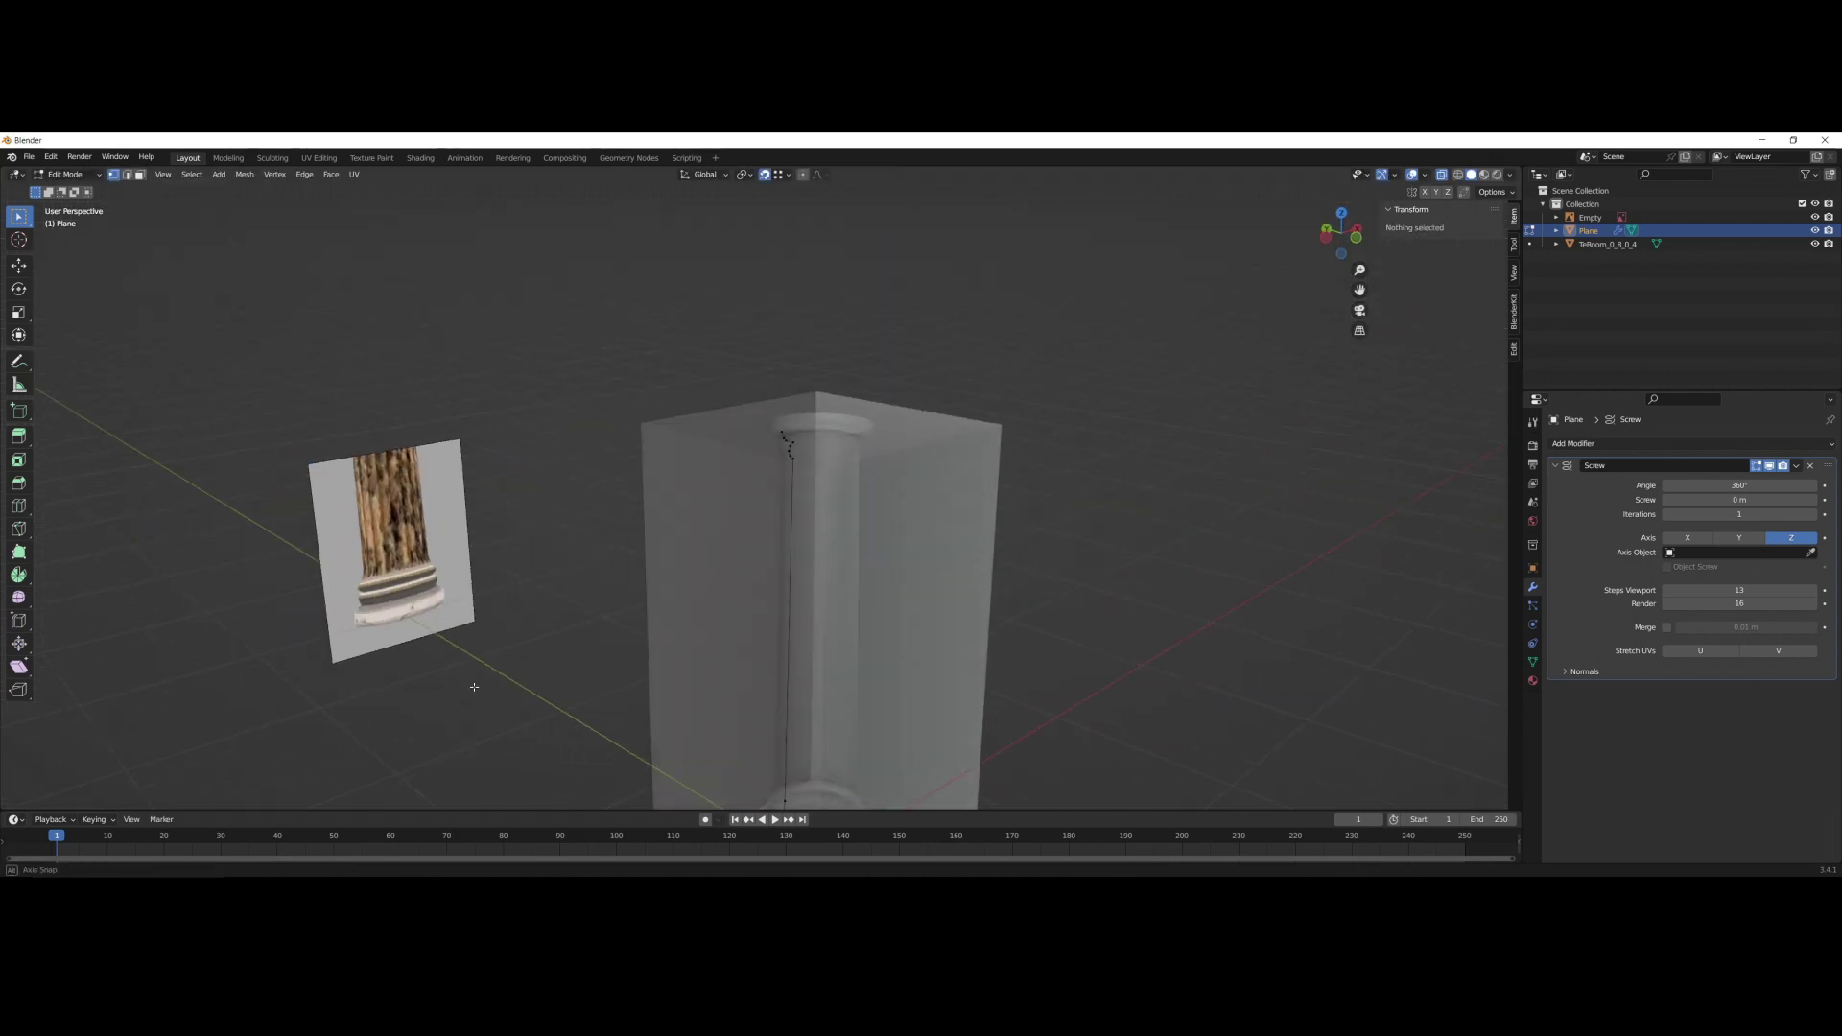
# Apply the Screw modifier to the column profile and reopen the resulting mesh for editing.
pyautogui.scroll(-3, 481, 682)
pyautogui.press('Tab')
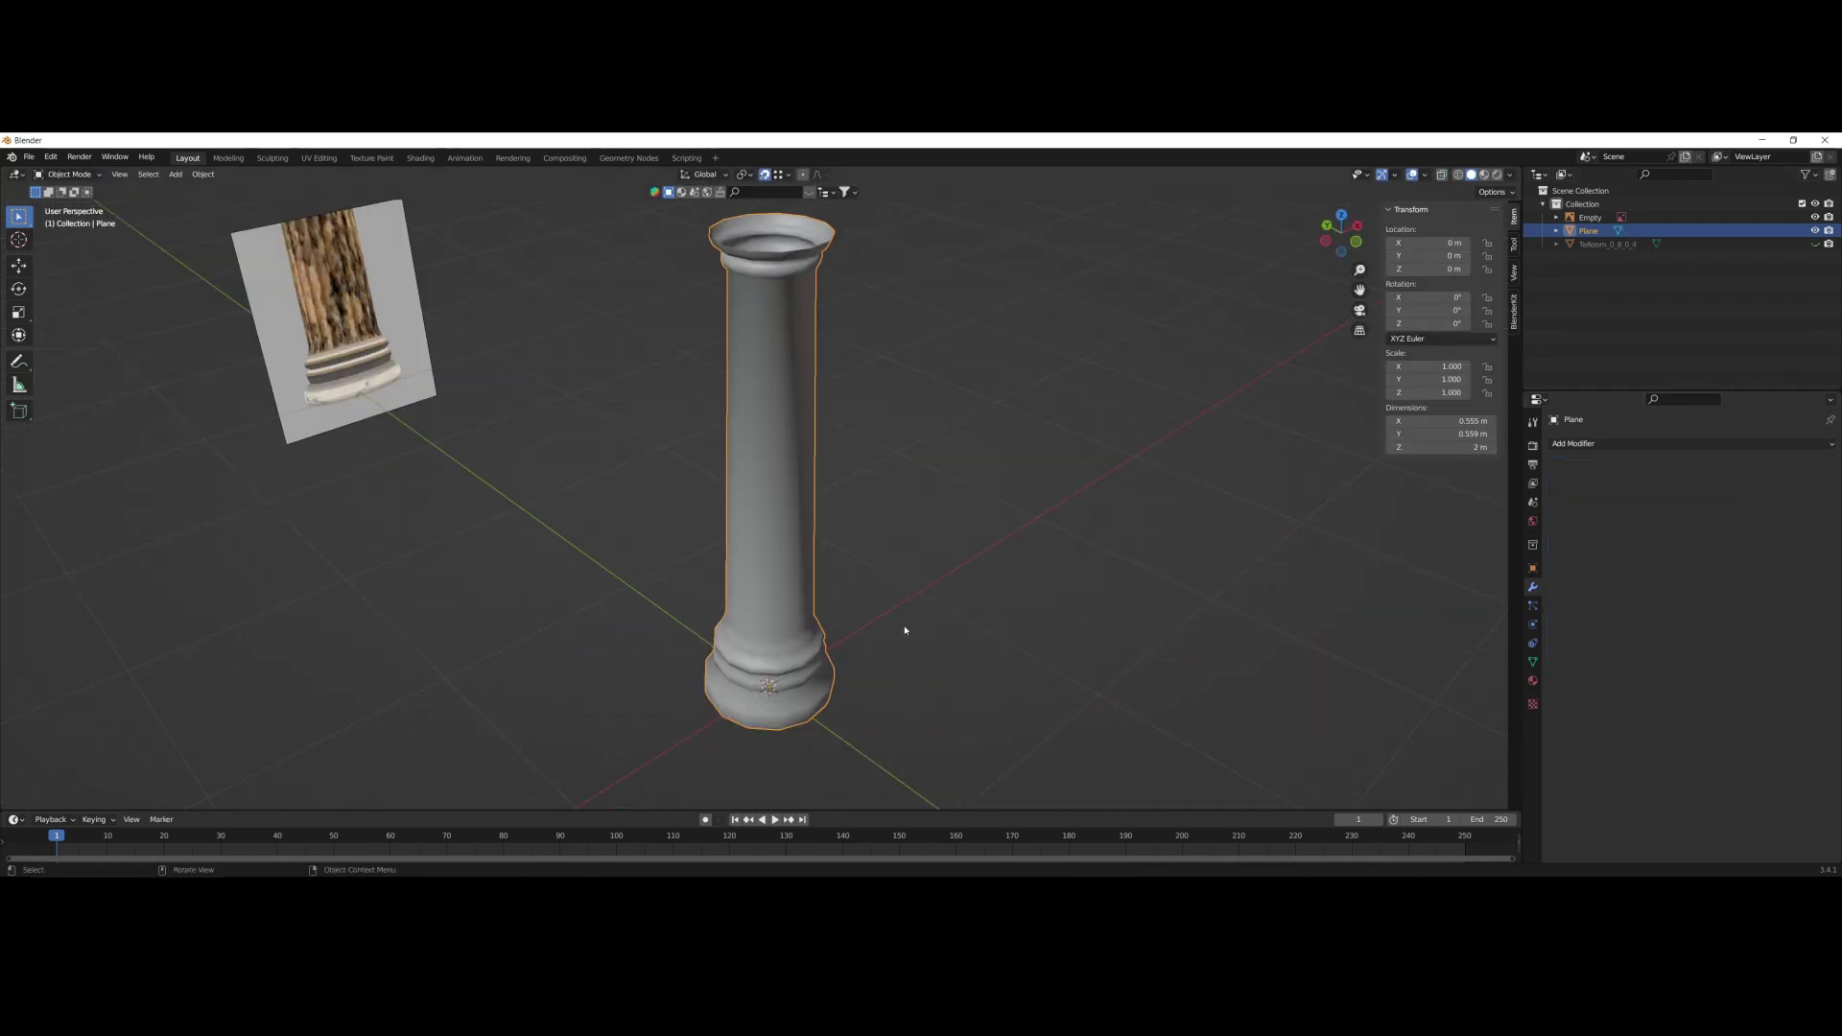
pyautogui.press('Tab')
pyautogui.scroll(2, 905, 629)
pyautogui.moveTo(905, 629); pyautogui.dragTo(964, 614, button='middle')
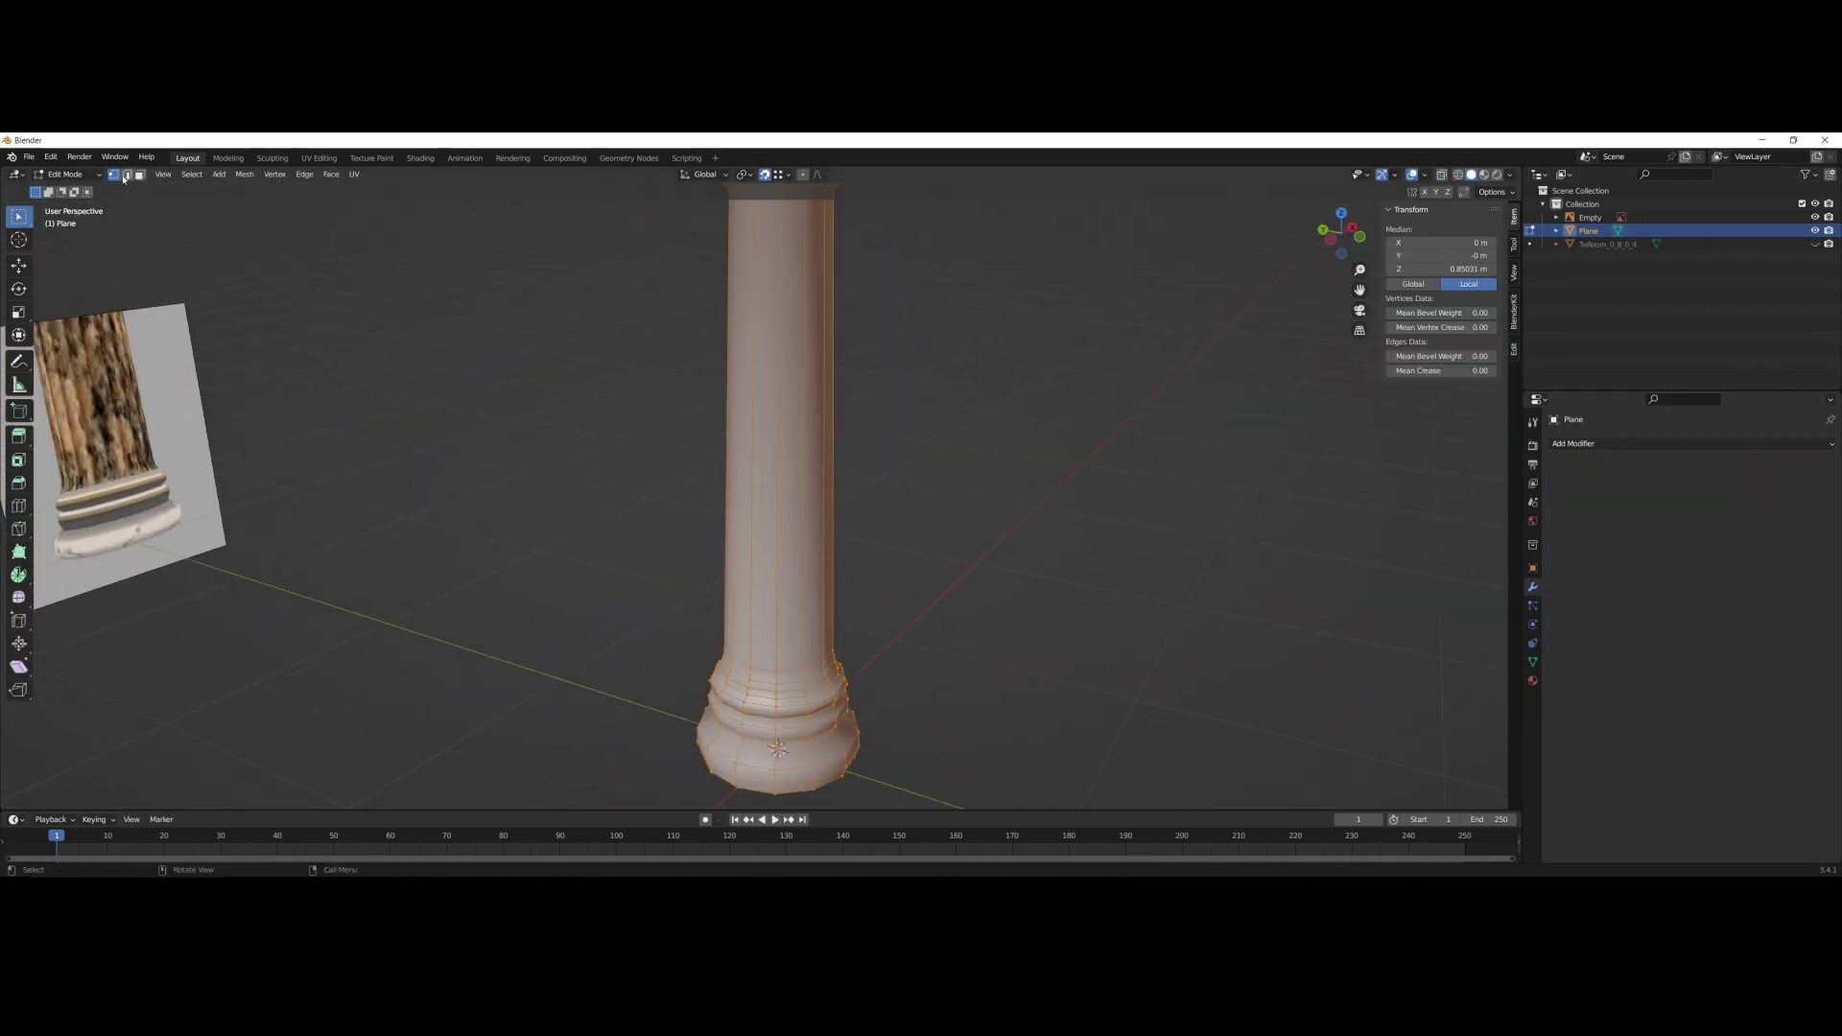
# In edge selection mode, mark a vertical edge line running along the column as a seam.
pyautogui.click(125, 174)
pyautogui.hotkey('alt', 'a')
pyautogui.keyDown('shift'); pyautogui.click(753, 636); pyautogui.keyUp('shift')
pyautogui.hotkey('alt', 'a')
pyautogui.keyDown('alt'); pyautogui.click(752, 635); pyautogui.keyUp('alt')
pyautogui.keyDown('shift'); pyautogui.moveTo(514, 575); pyautogui.dragTo(497, 724, button='middle'); pyautogui.keyUp('shift')
pyautogui.rightClick(723, 620)
pyautogui.click(726, 708)
# Mark the edge loop where the shaft meets the capital as a seam.
pyautogui.keyDown('alt'); pyautogui.click(807, 423); pyautogui.keyUp('alt')
pyautogui.scroll(4, 818, 412)
pyautogui.moveTo(818, 412); pyautogui.dragTo(754, 369, button='middle')
pyautogui.keyDown('shift'); pyautogui.moveTo(754, 369); pyautogui.dragTo(774, 576, button='middle'); pyautogui.keyUp('shift')
pyautogui.keyDown('alt'); pyautogui.click(748, 415); pyautogui.keyUp('alt')
pyautogui.rightClick(736, 527)
pyautogui.click(730, 672)
# Mark the edge loop where the shaft meets the base as a seam and return to object mode.
pyautogui.hotkey('alt', 'a')
pyautogui.scroll(-3, 992, 570)
pyautogui.keyDown('shift'); pyautogui.moveTo(921, 561); pyautogui.dragTo(892, 324, button='middle'); pyautogui.keyUp('shift')
pyautogui.scroll(5, 892, 324)
pyautogui.keyDown('alt'); pyautogui.click(662, 639); pyautogui.keyUp('alt')
pyautogui.rightClick(641, 649)
pyautogui.click(608, 710)
pyautogui.scroll(-5, 600, 629)
pyautogui.press('Tab')
pyautogui.moveTo(600, 629); pyautogui.dragTo(937, 659, button='middle')
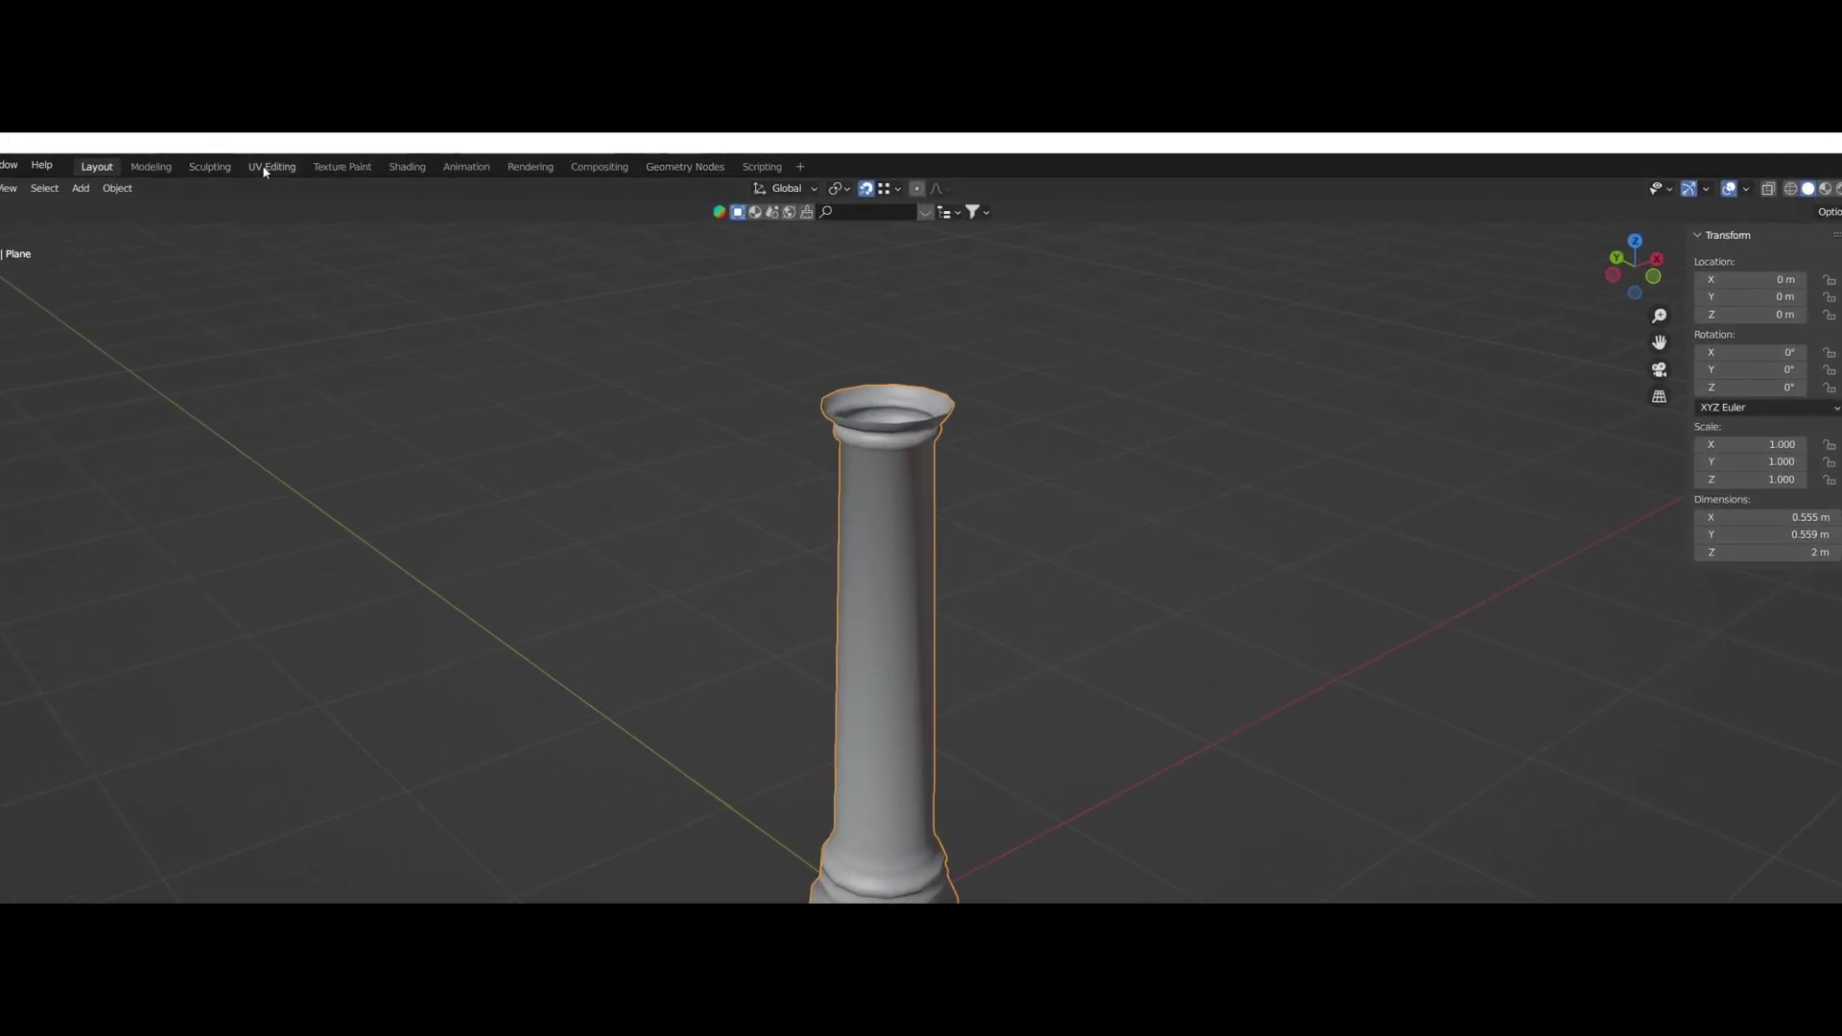
# Switch to the UV Editing workspace and give the column a new material named Colum.
pyautogui.click(271, 167)
pyautogui.scroll(5, 1262, 893)
pyautogui.keyDown('shift'); pyautogui.moveTo(1179, 629); pyautogui.dragTo(1252, 840, button='middle'); pyautogui.keyUp('shift')
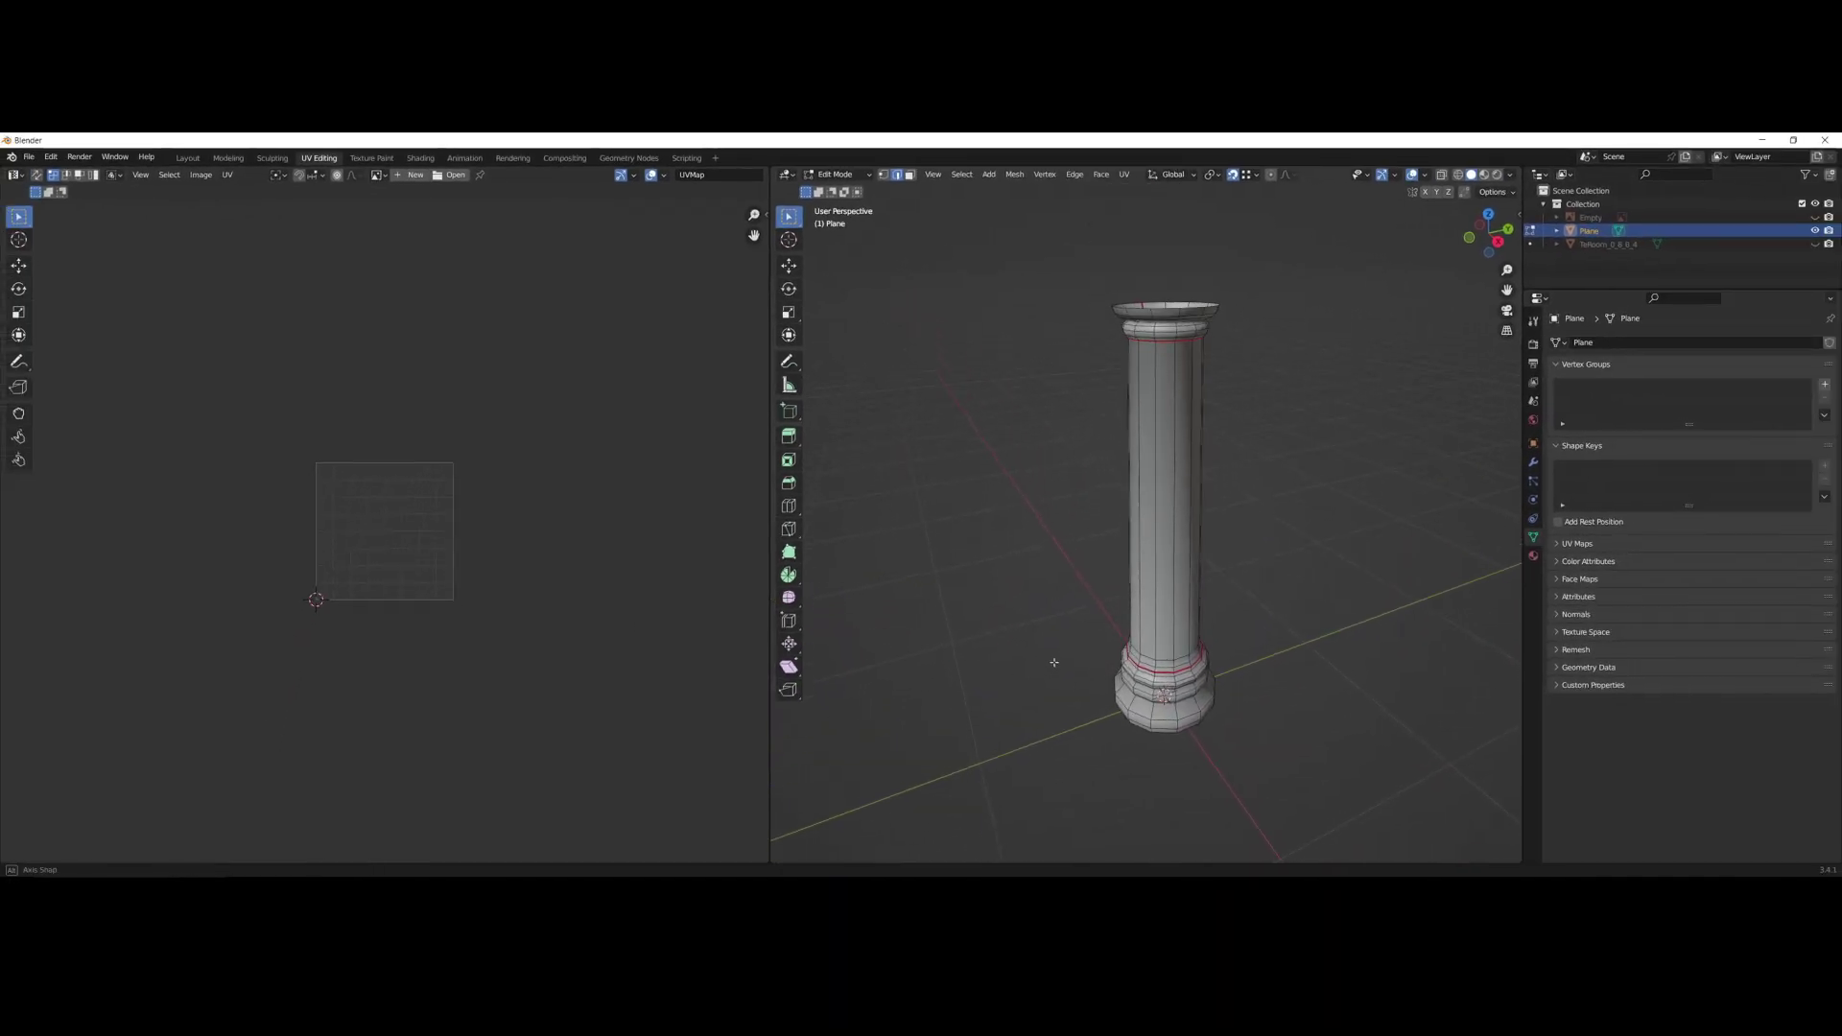
pyautogui.moveTo(1053, 662); pyautogui.dragTo(1113, 662, button='middle')
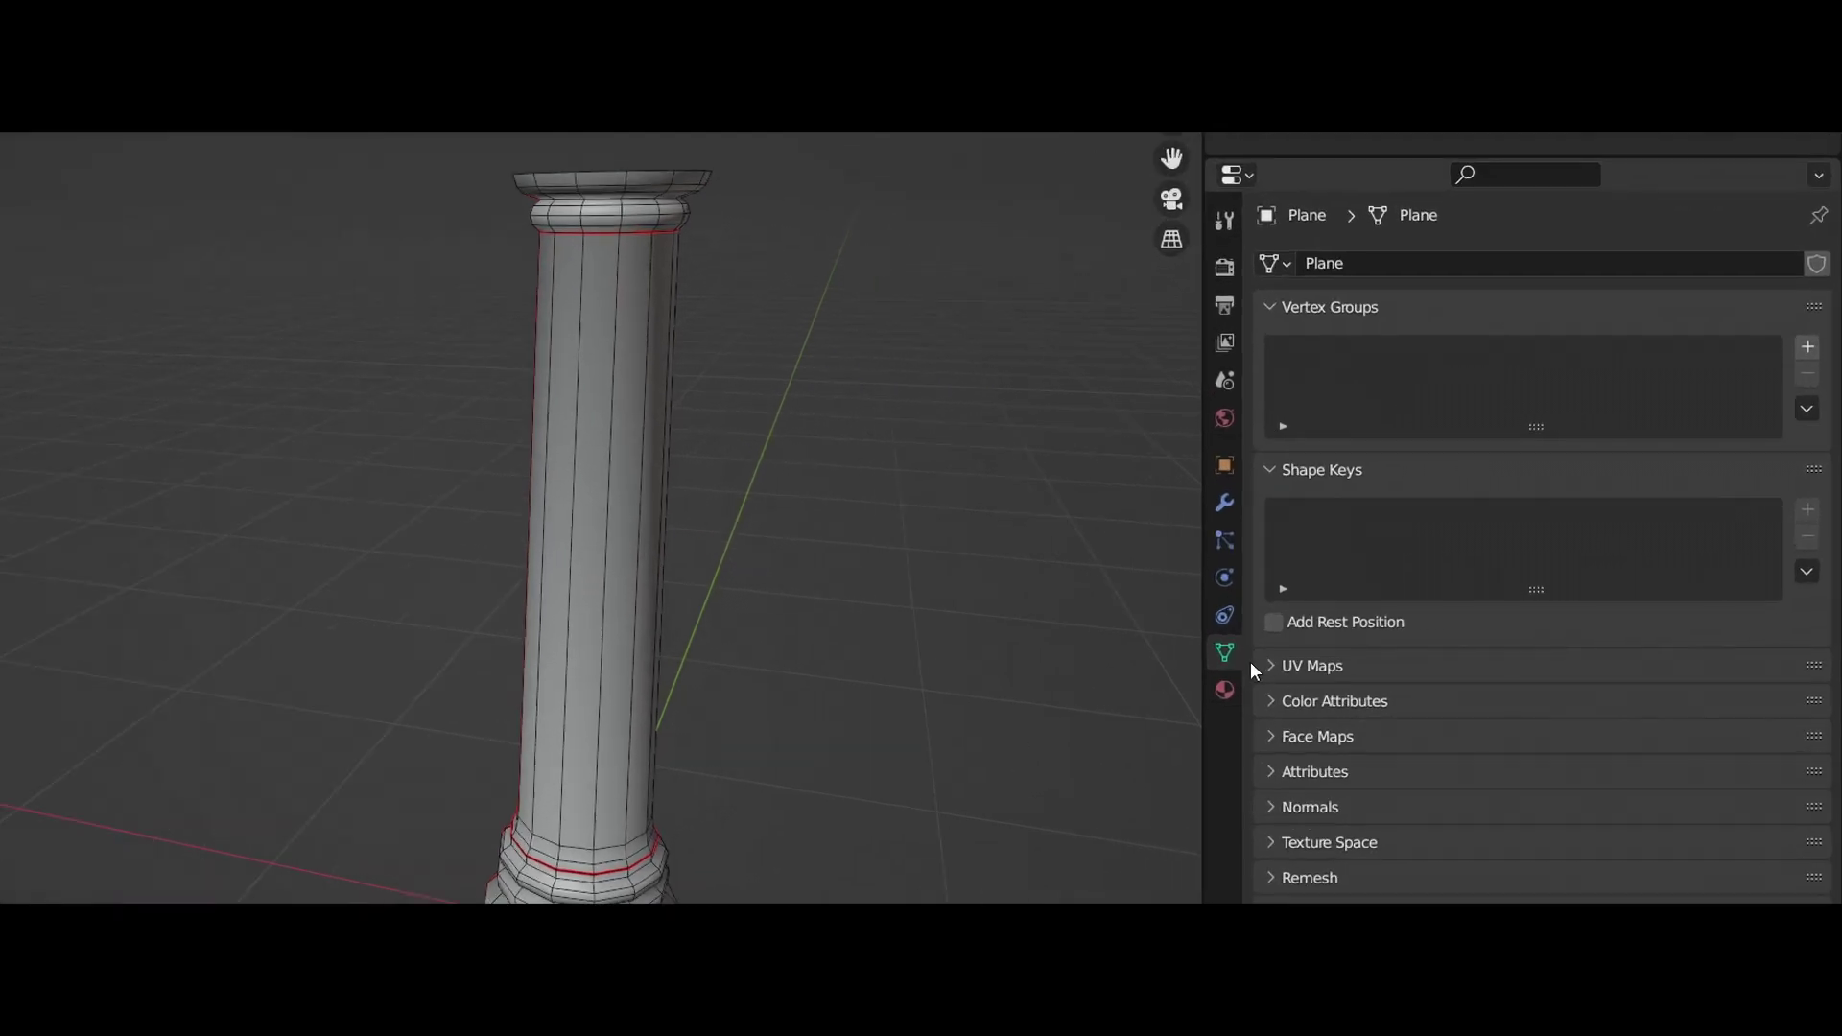
pyautogui.click(1222, 693)
pyautogui.click(1353, 376)
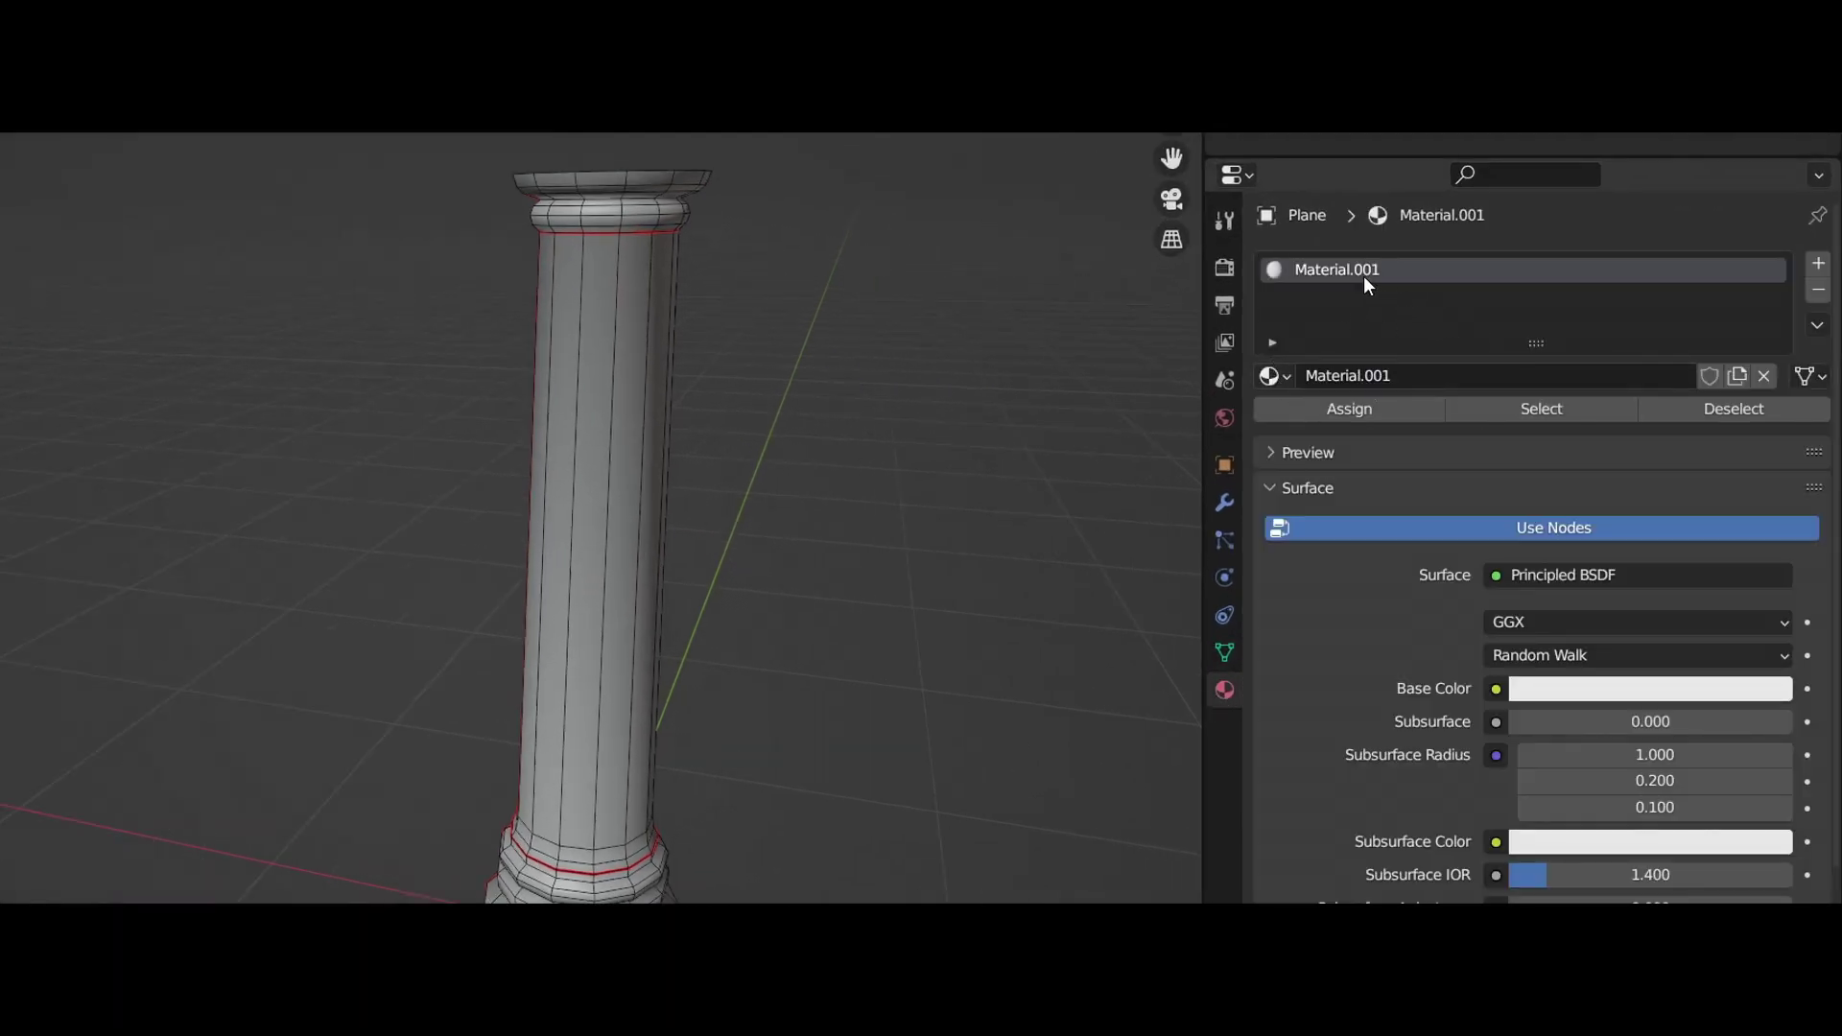
pyautogui.doubleClick(1378, 376)
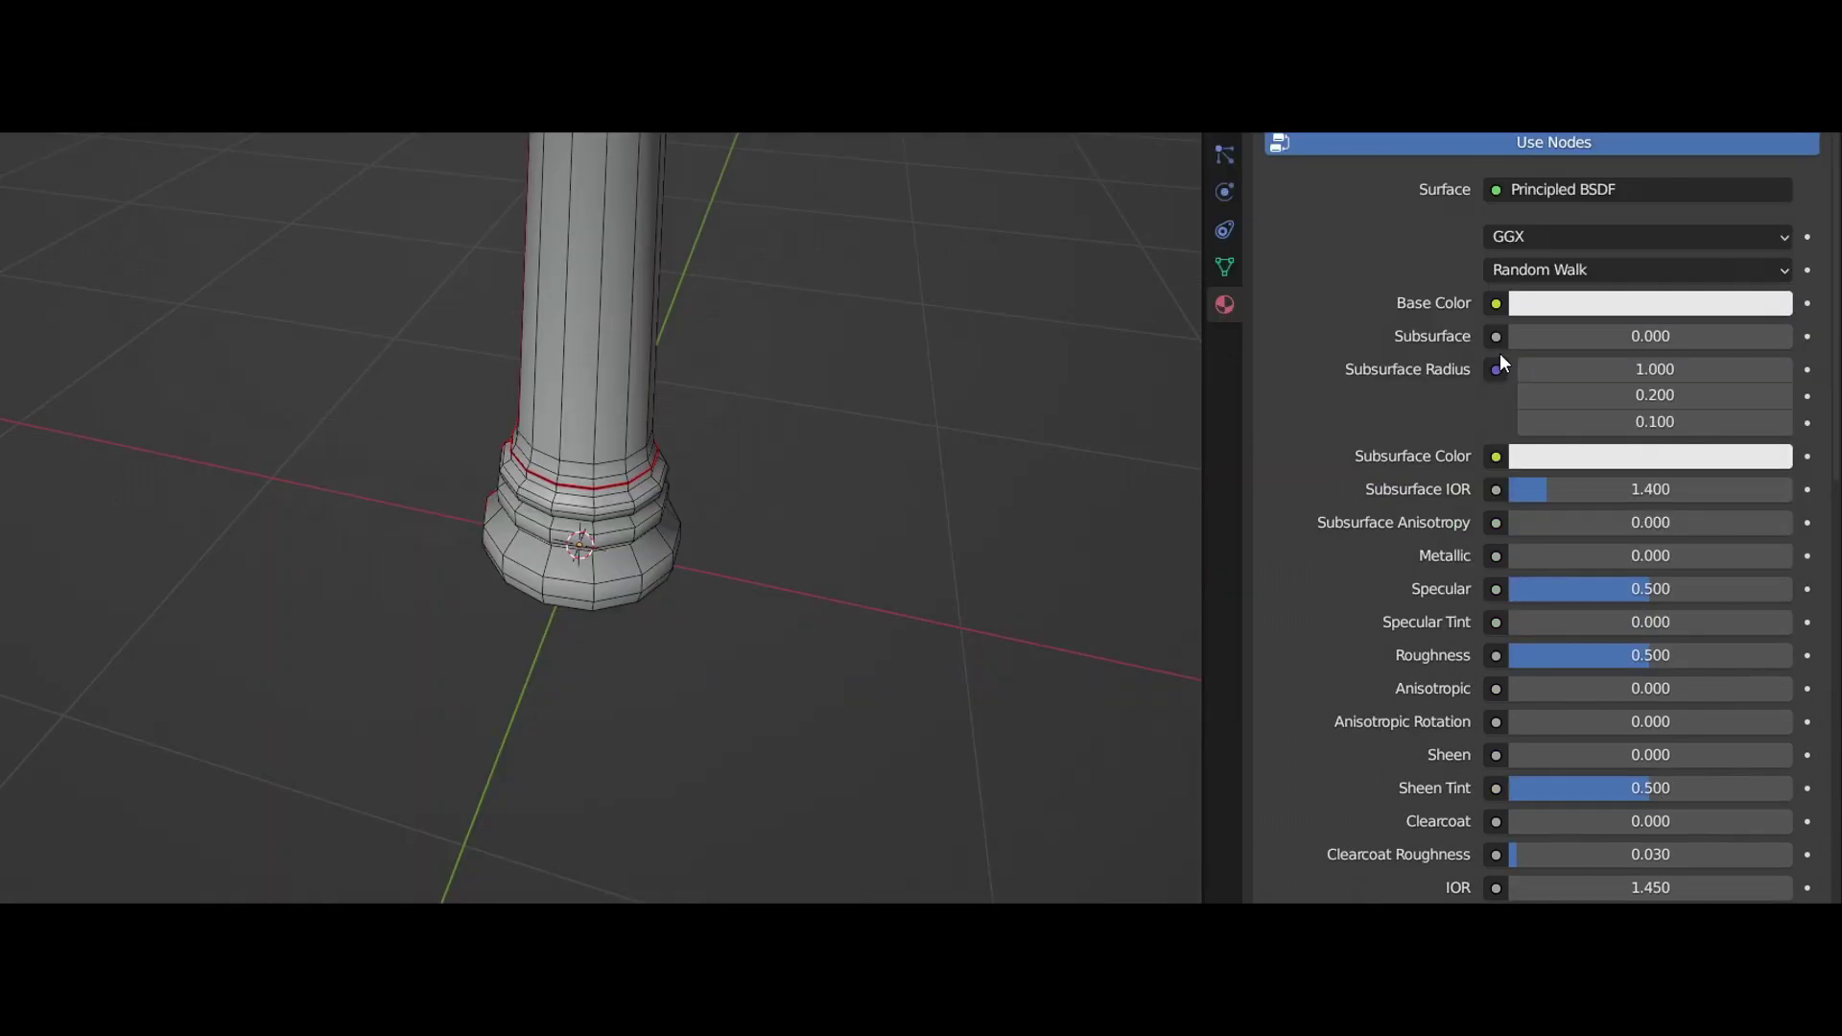
# Link the material's base color to an image texture and load Colum_Texture.psd from the Wads folder.
pyautogui.click(1563, 303)
pyautogui.click(1494, 303)
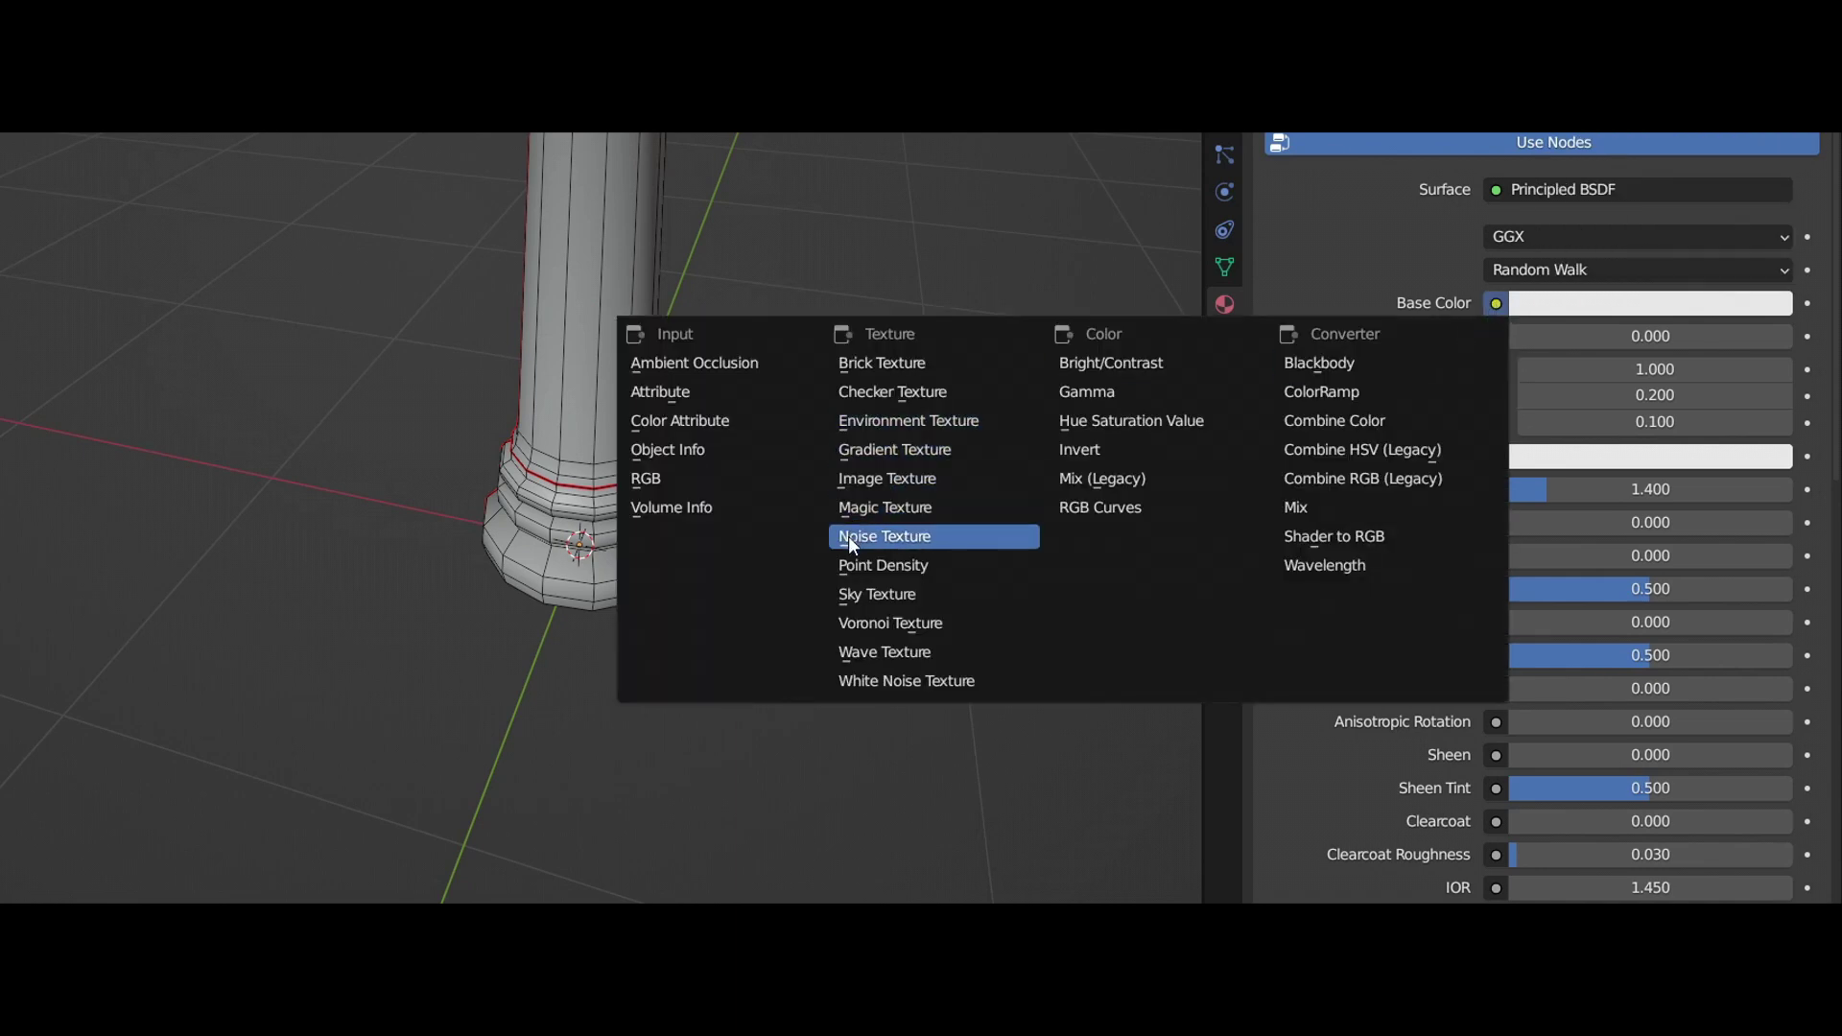
pyautogui.click(891, 486)
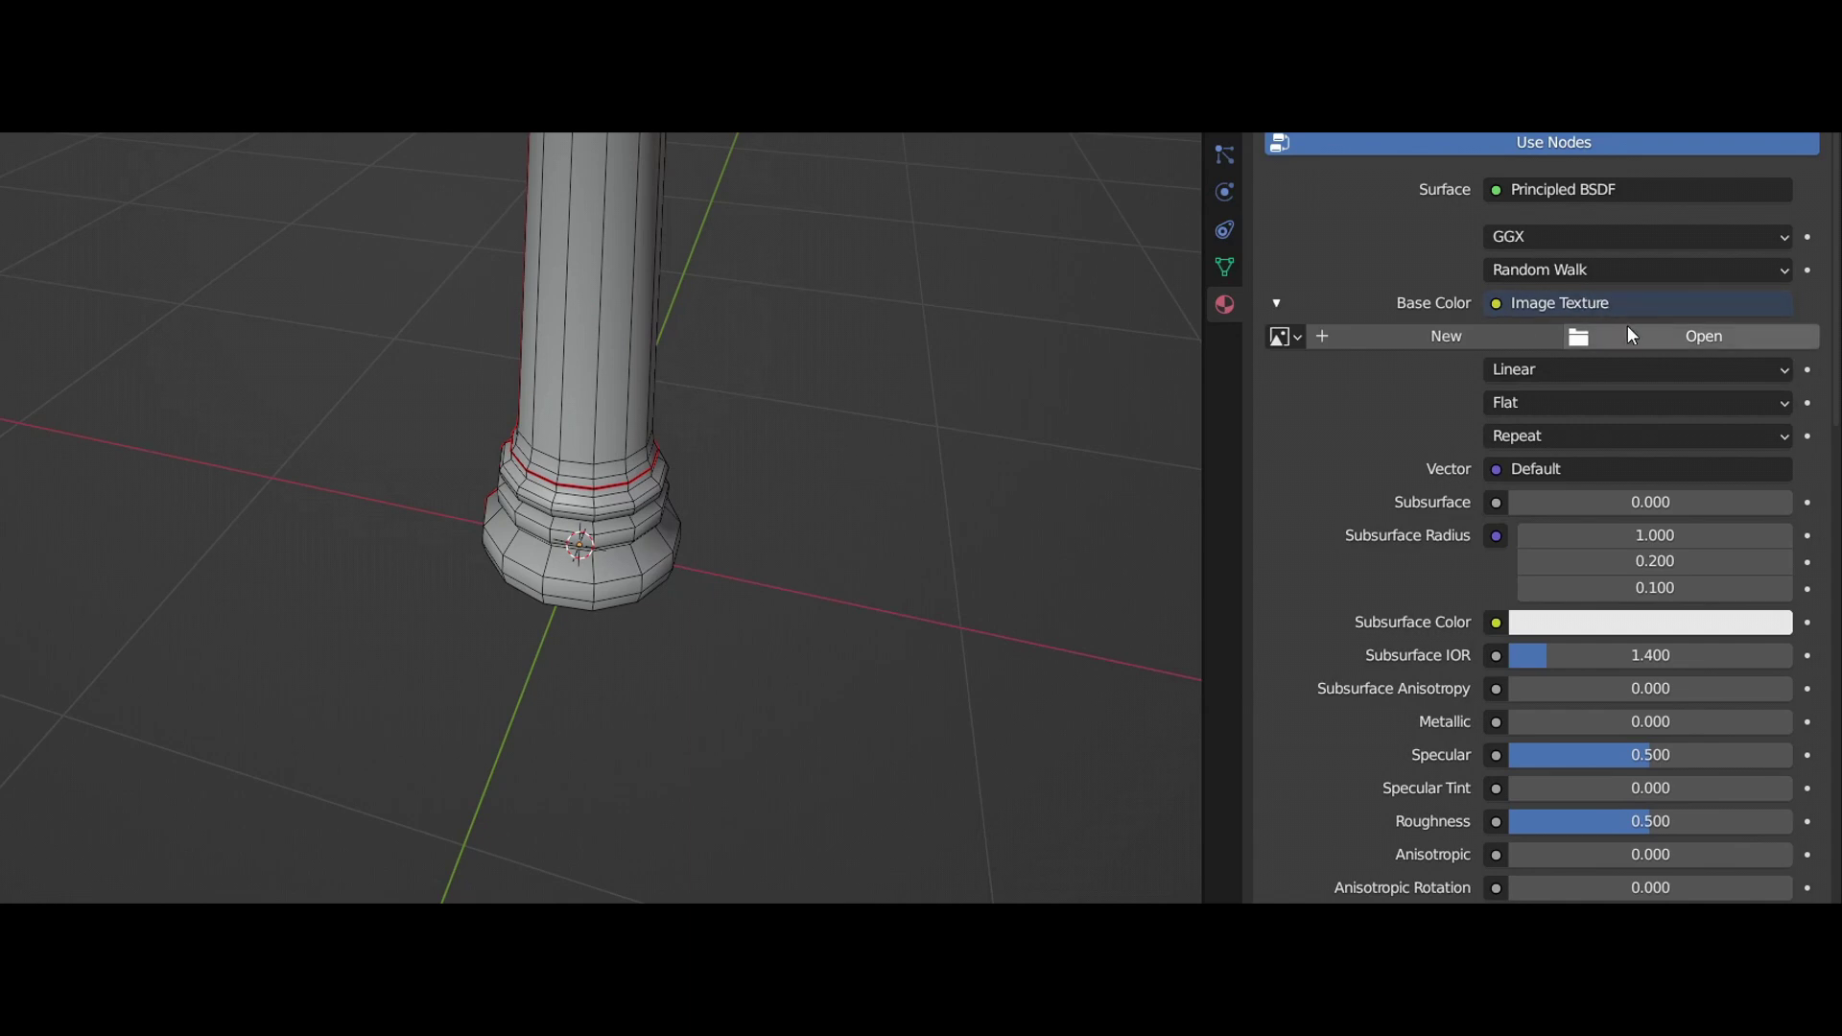
pyautogui.click(1717, 337)
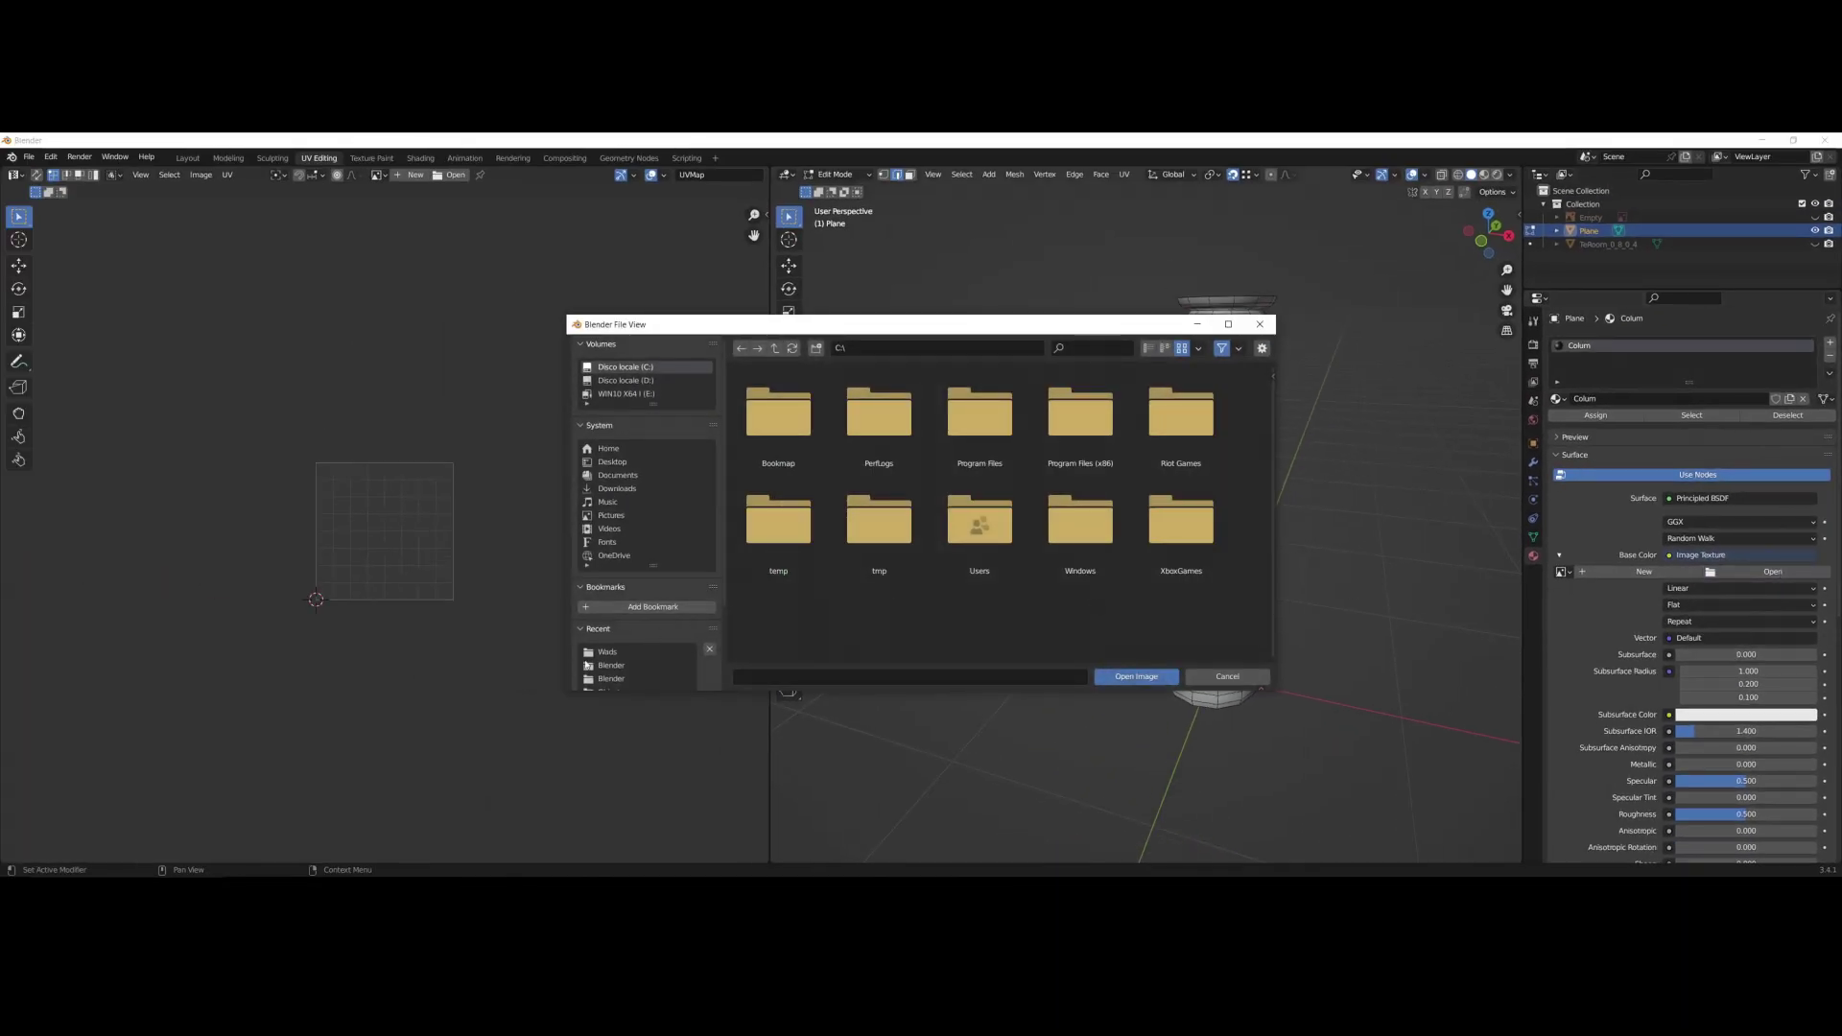
pyautogui.click(602, 653)
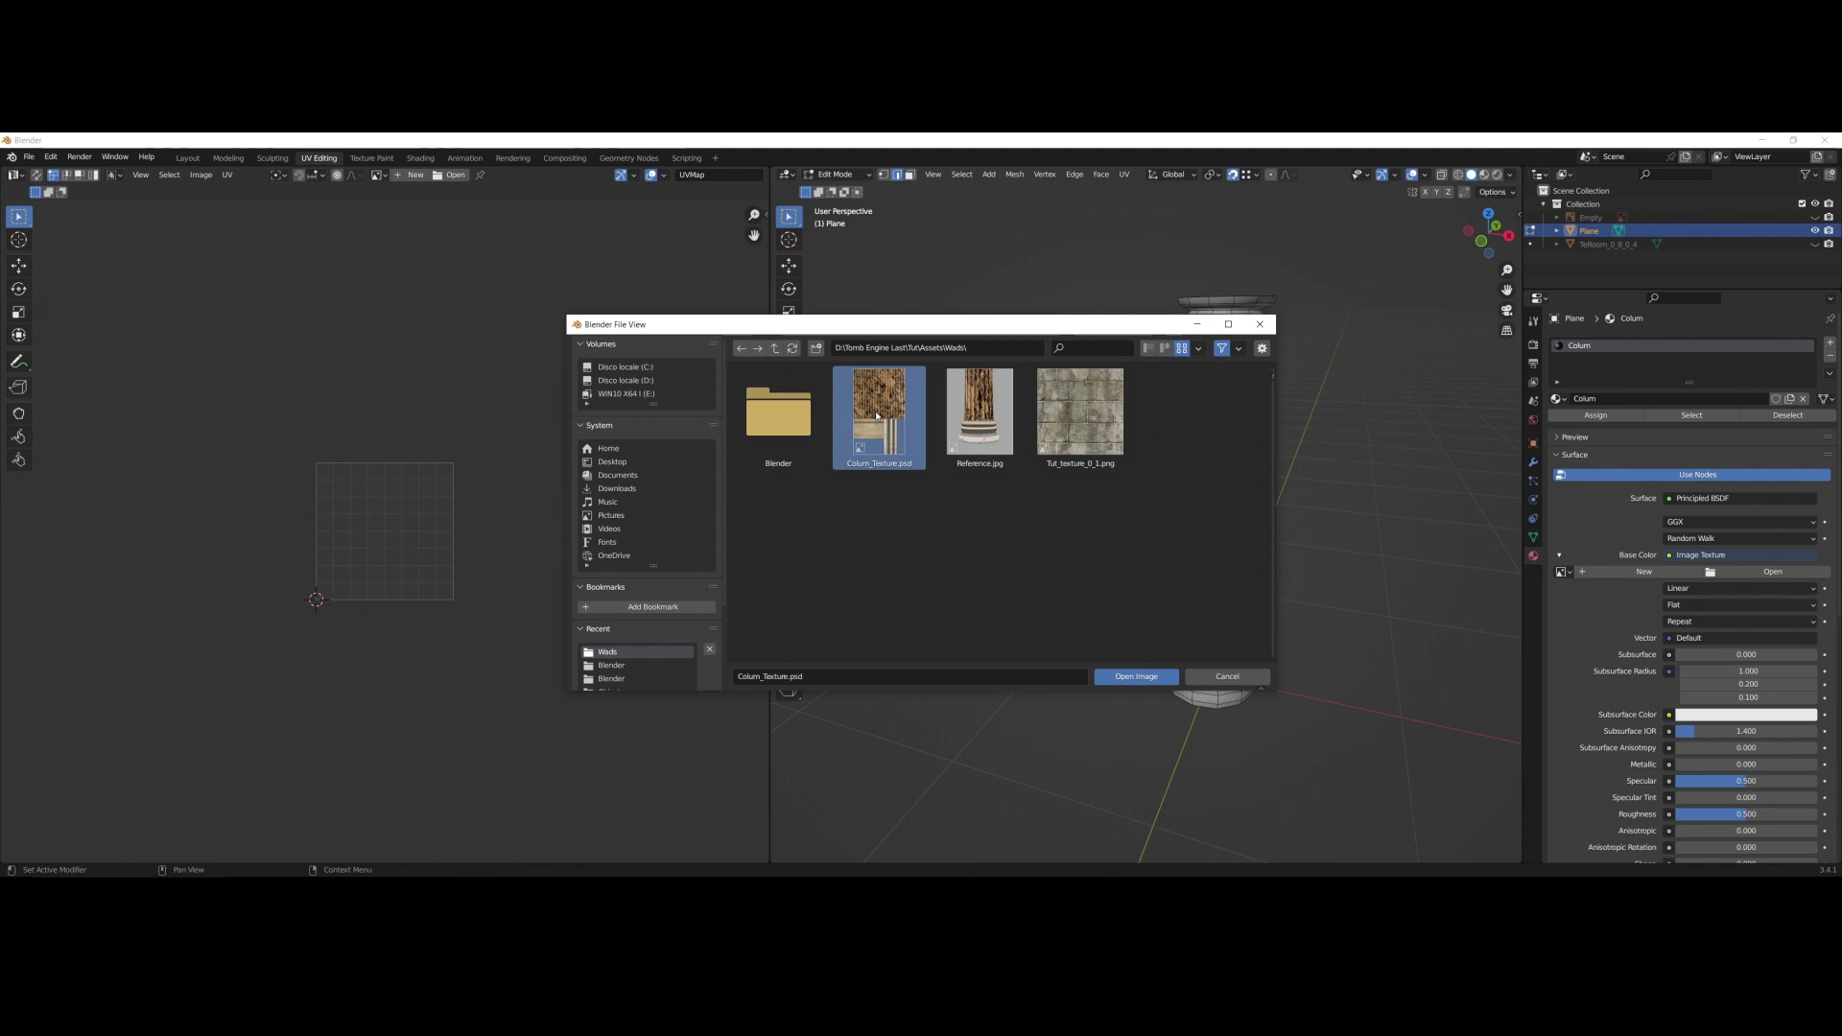
pyautogui.doubleClick(877, 415)
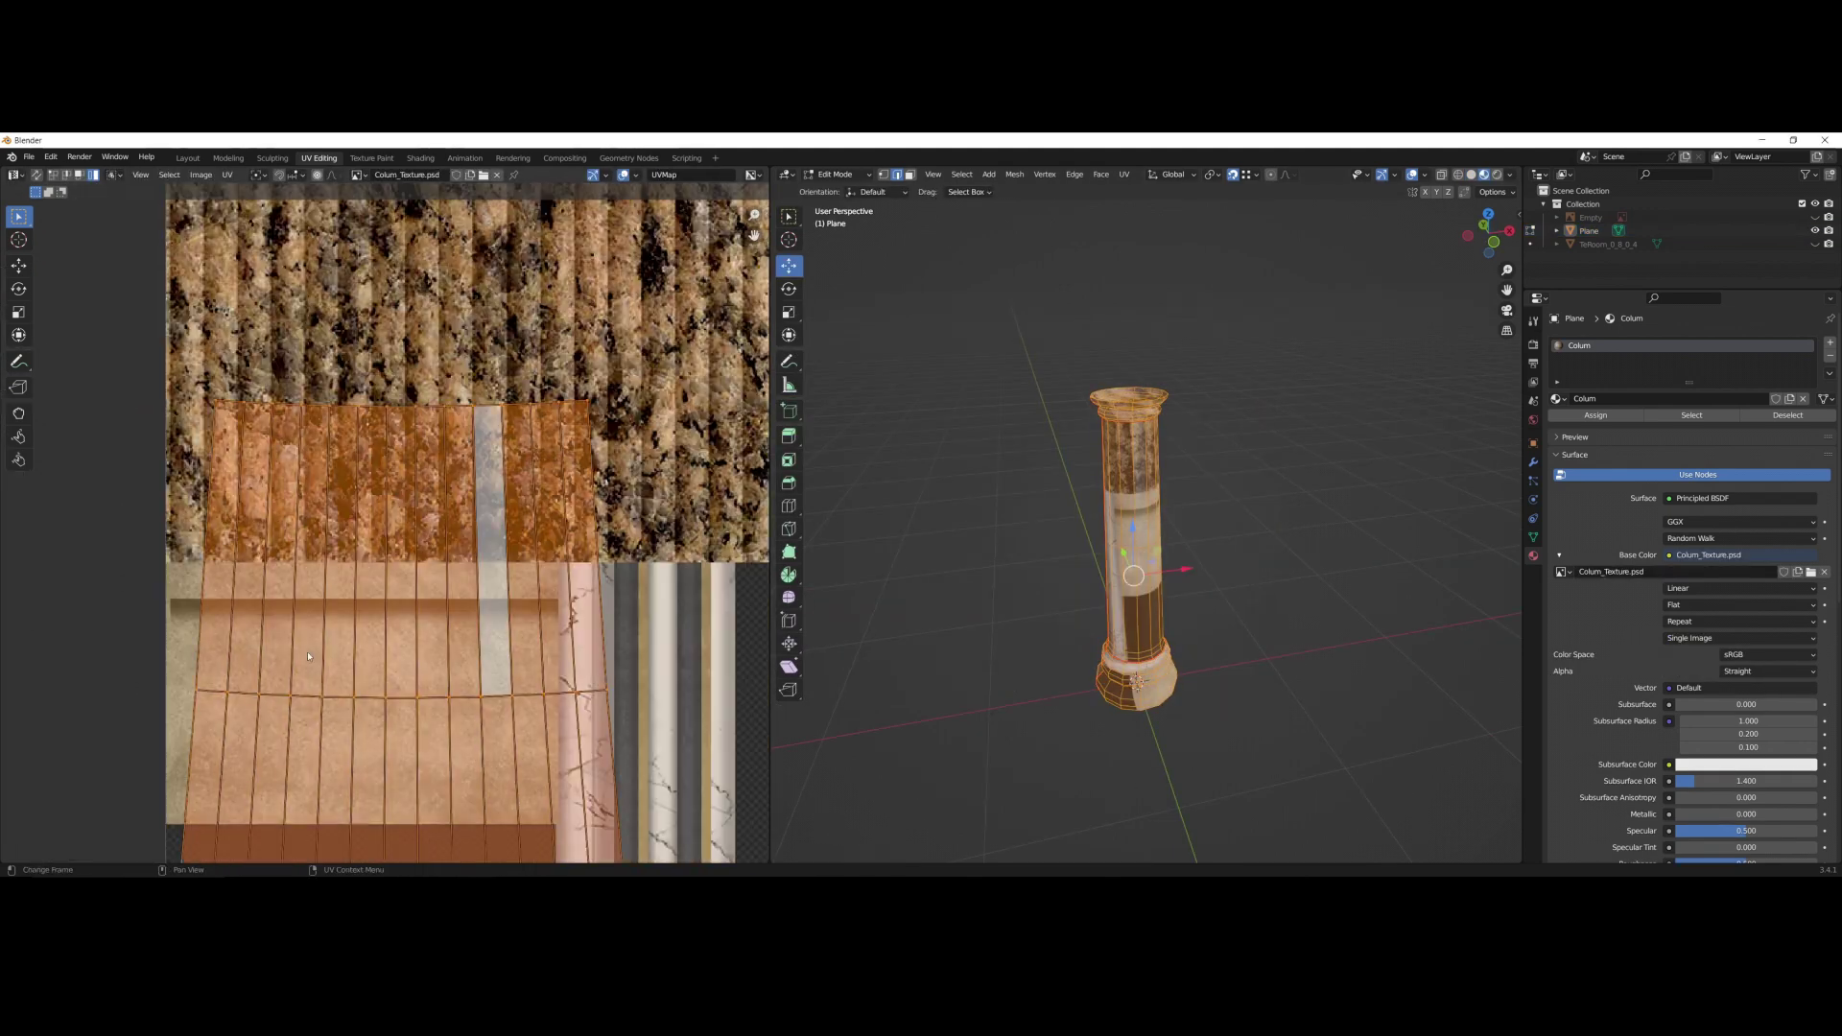
# Align the curved horizontal edge rows of the shaft's UV island into straight lines.
pyautogui.moveTo(293, 656); pyautogui.dragTo(280, 644, button='middle')
pyautogui.scroll(-3, 280, 645)
pyautogui.click(280, 645)
pyautogui.click(350, 768)
pyautogui.rightClick(349, 786)
pyautogui.rightClick(337, 728)
pyautogui.moveTo(518, 431); pyautogui.dragTo(266, 500)
pyautogui.rightClick(399, 543)
pyautogui.click(399, 543)
# Scale and move the shaft's UV island to fill the fluted stone area, regularizing it with Follow Active Quads.
pyautogui.press('s')
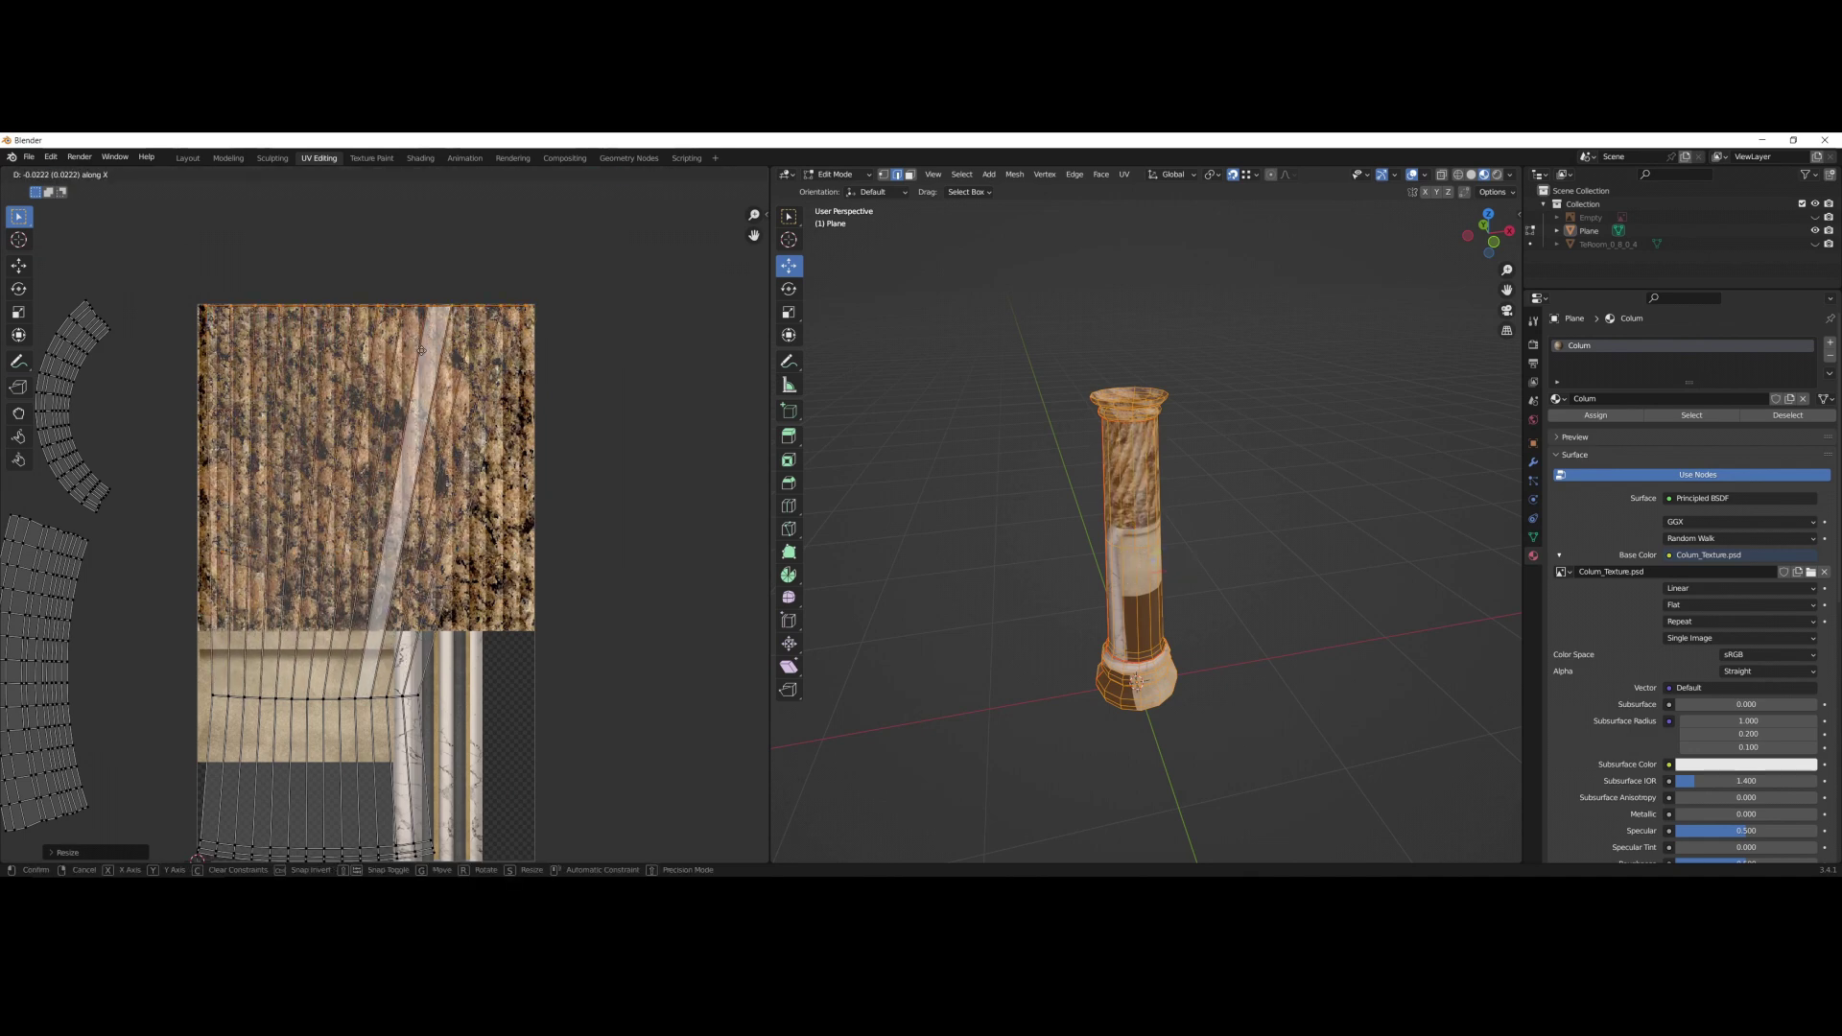
pyautogui.click(515, 736)
pyautogui.rightClick(276, 749)
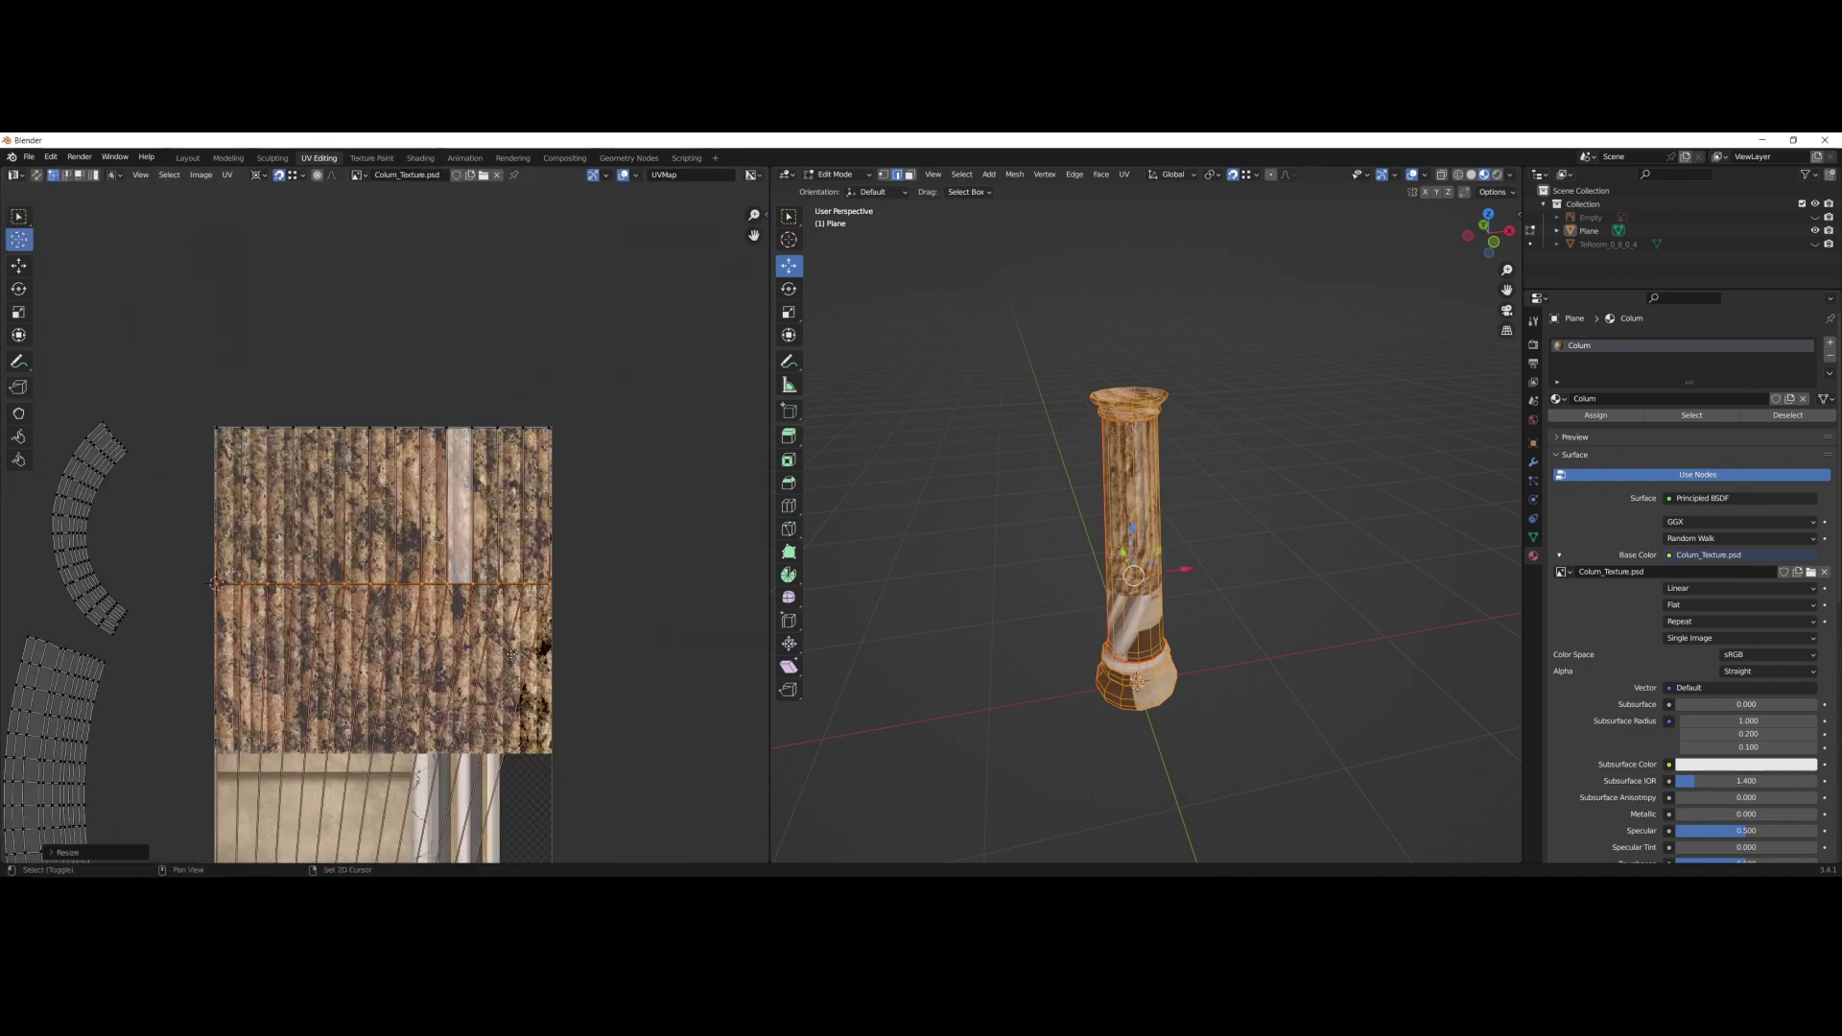
pyautogui.scroll(4, 672, 547)
pyautogui.press('g')
pyautogui.click(432, 584)
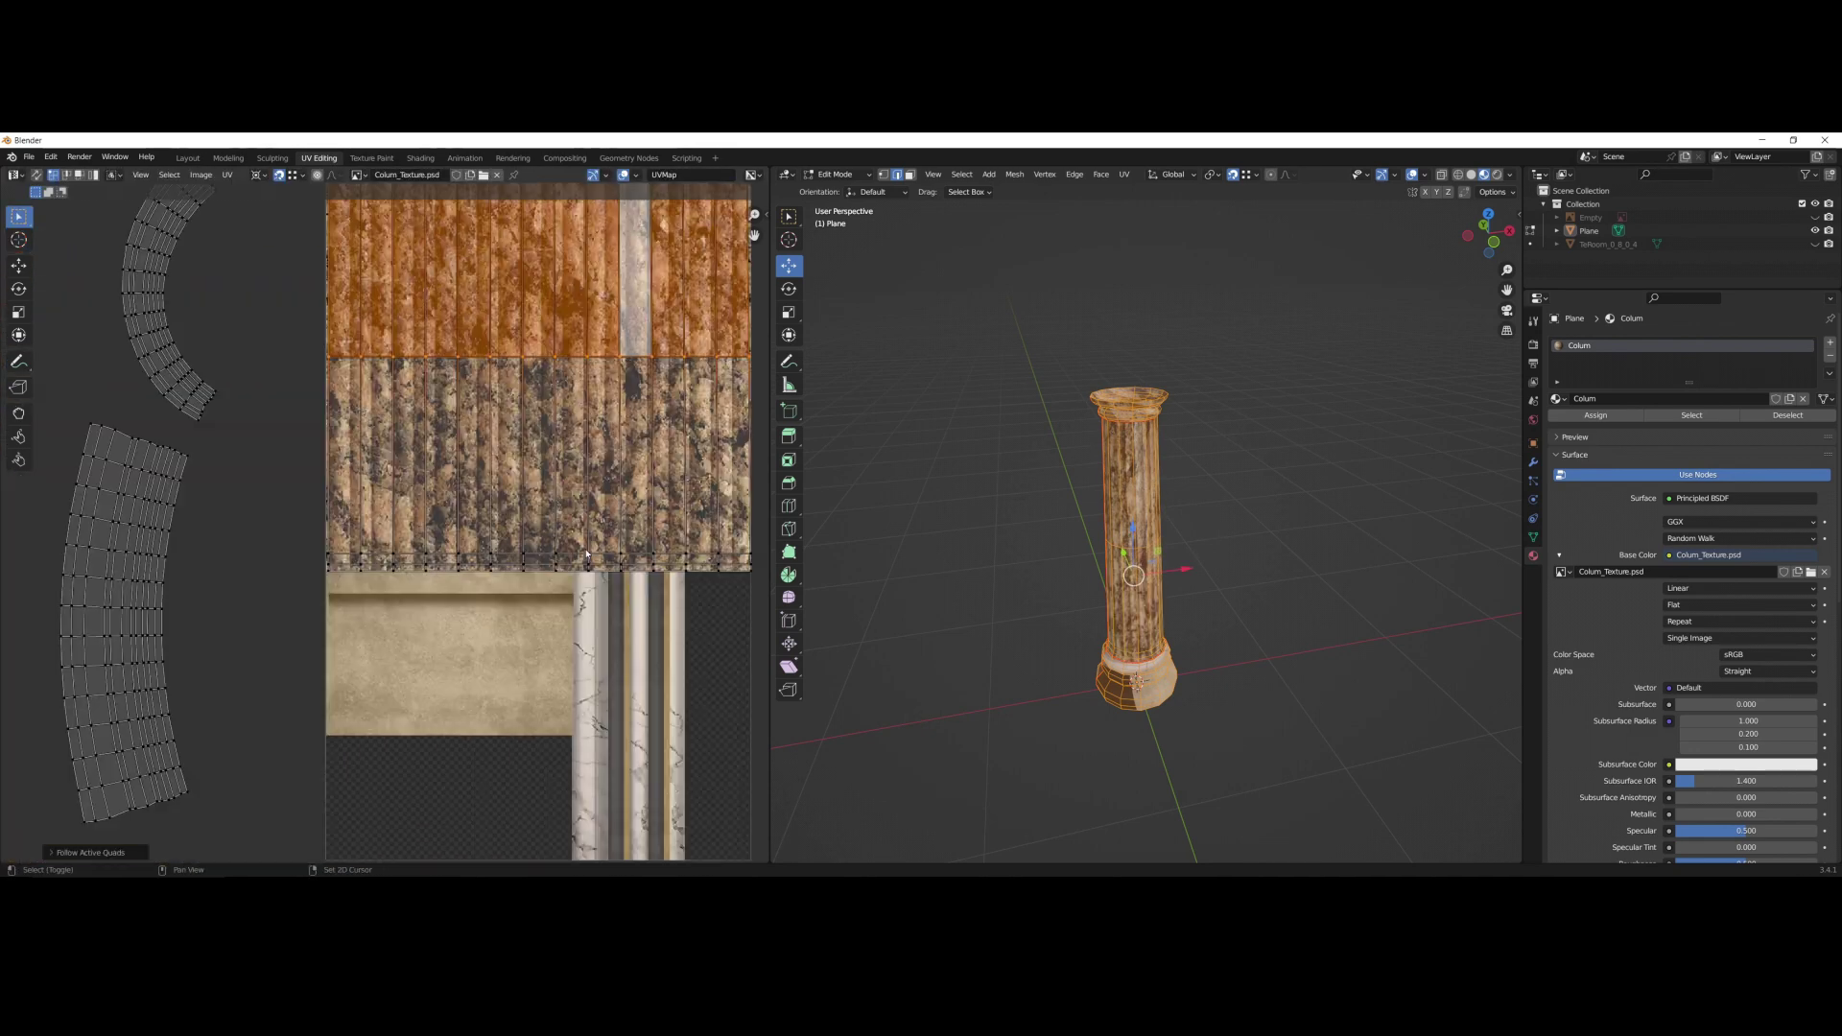
pyautogui.scroll(1, 587, 554)
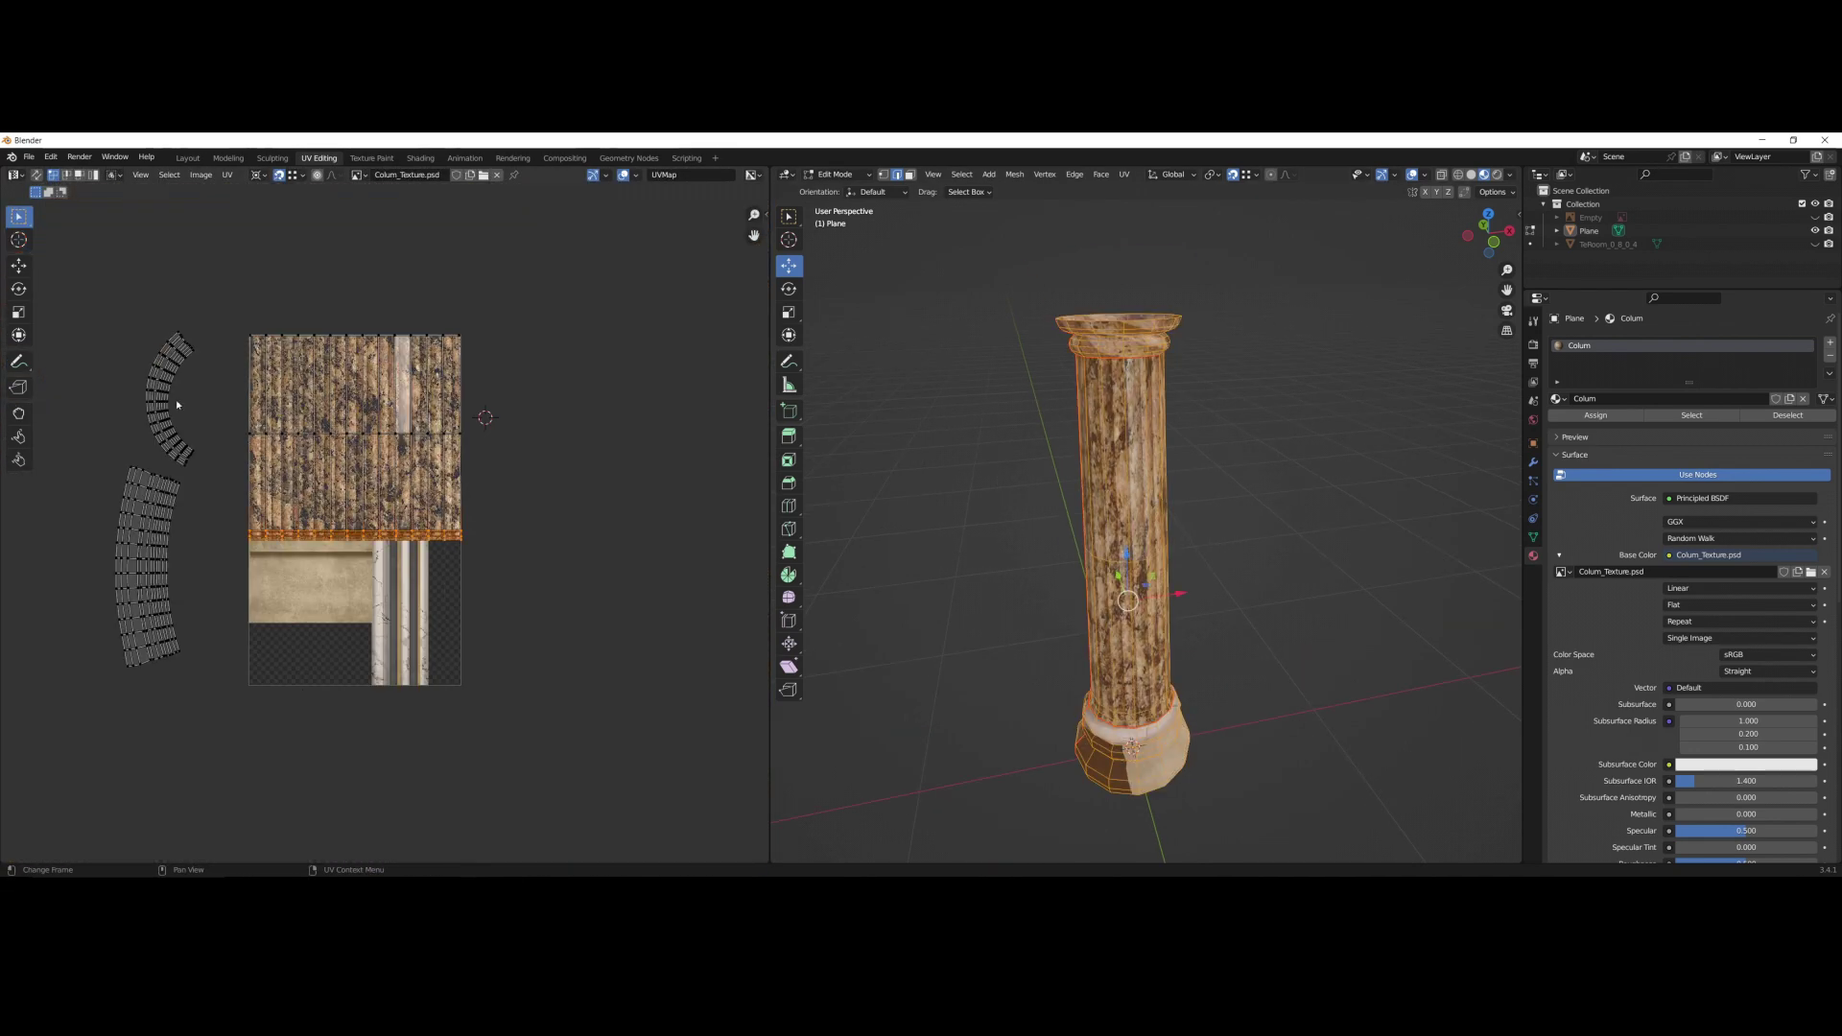
# Rotate the base's UV island, move it over the texture, and straighten it with Align Auto and Follow Active Quads.
pyautogui.press('r')
pyautogui.click(125, 567)
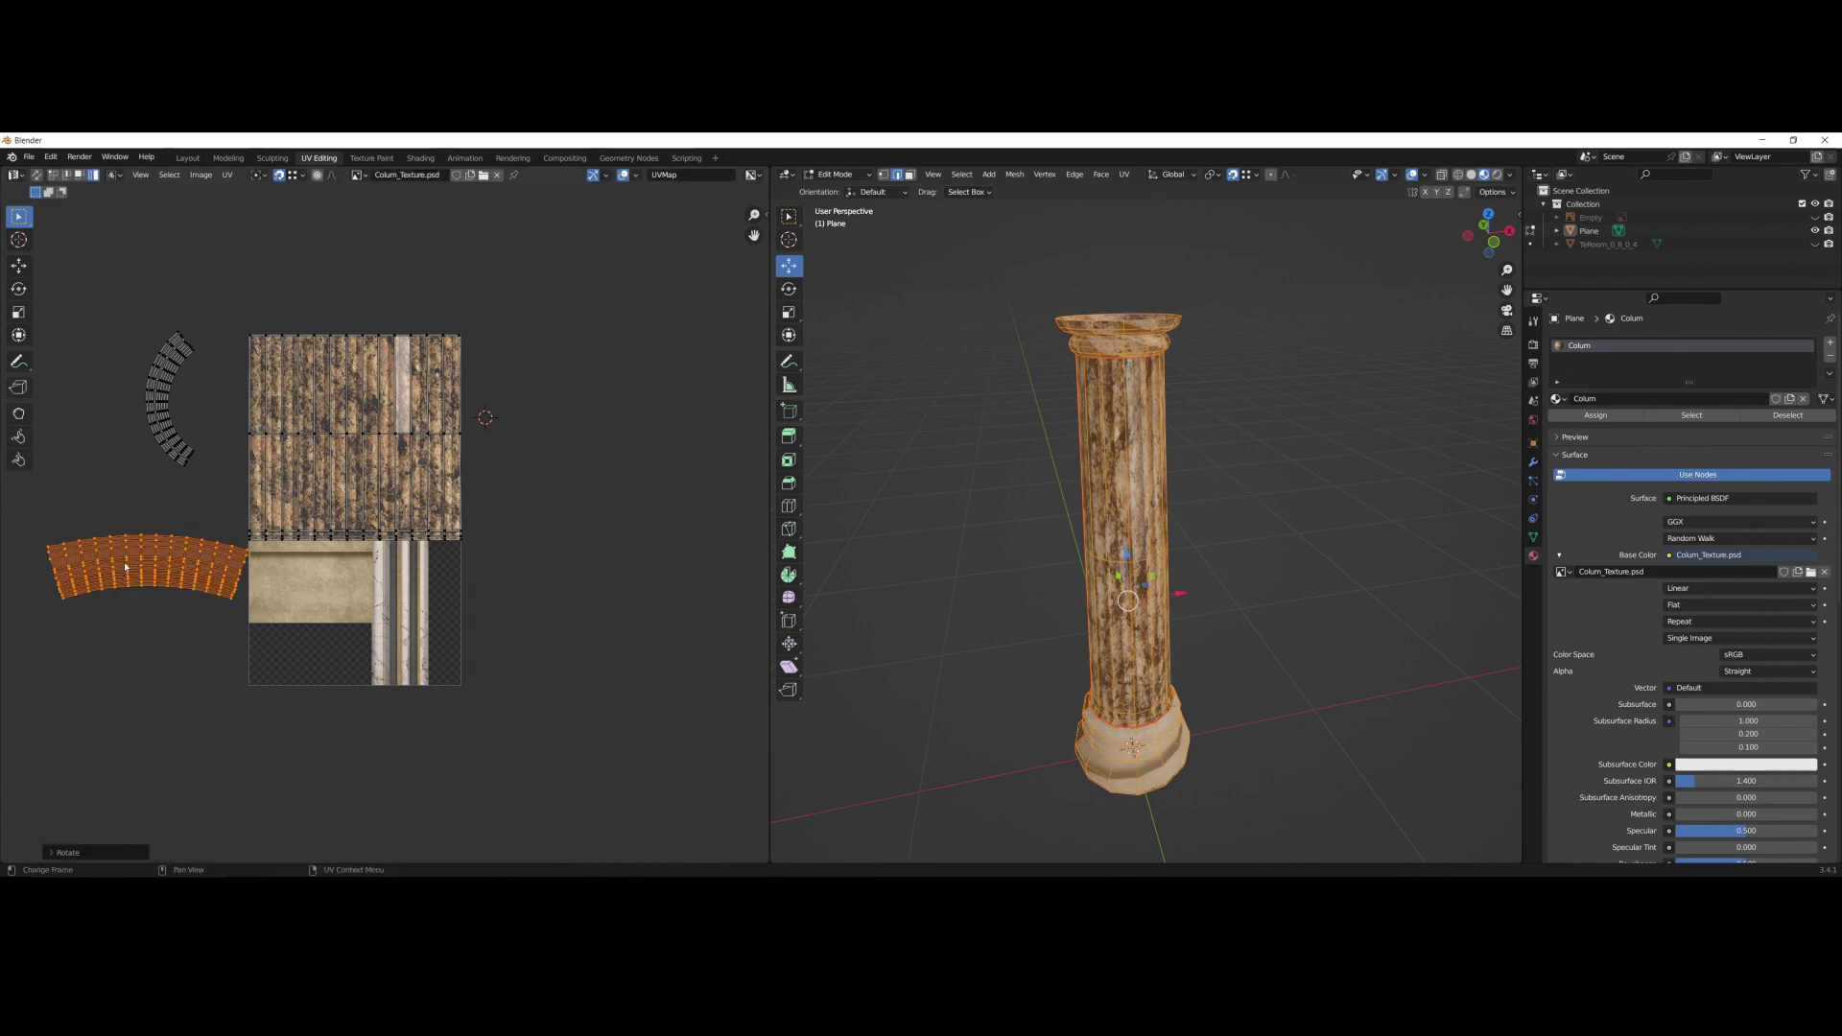
pyautogui.press('g')
pyautogui.rightClick(70, 662)
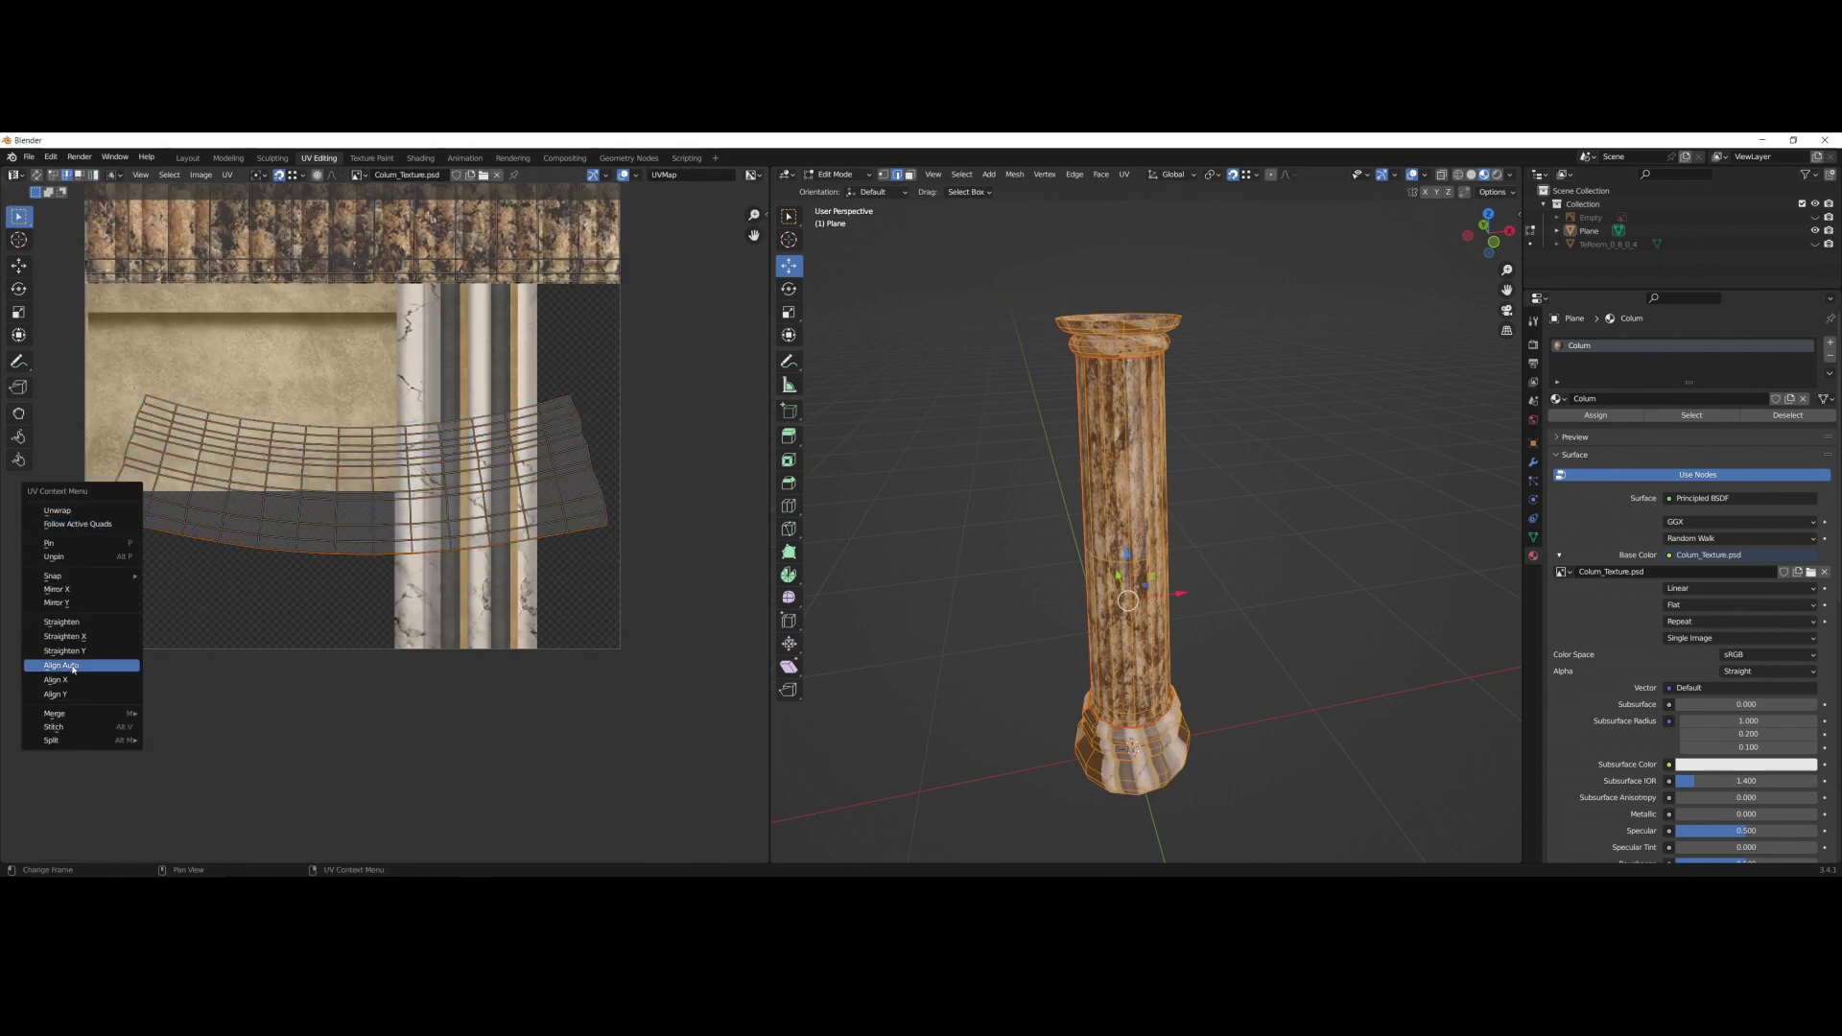
pyautogui.click(70, 662)
pyautogui.click(241, 670)
pyautogui.press('3')
pyautogui.rightClick(144, 592)
pyautogui.click(86, 451)
# Turn the base's UV island upright, place it at the white marble strip's lower corner, and scale it to 0.604 in X.
pyautogui.press('l')
pyautogui.press('r')
pyautogui.press('g')
pyautogui.click(371, 782)
pyautogui.scroll(10, 346, 672)
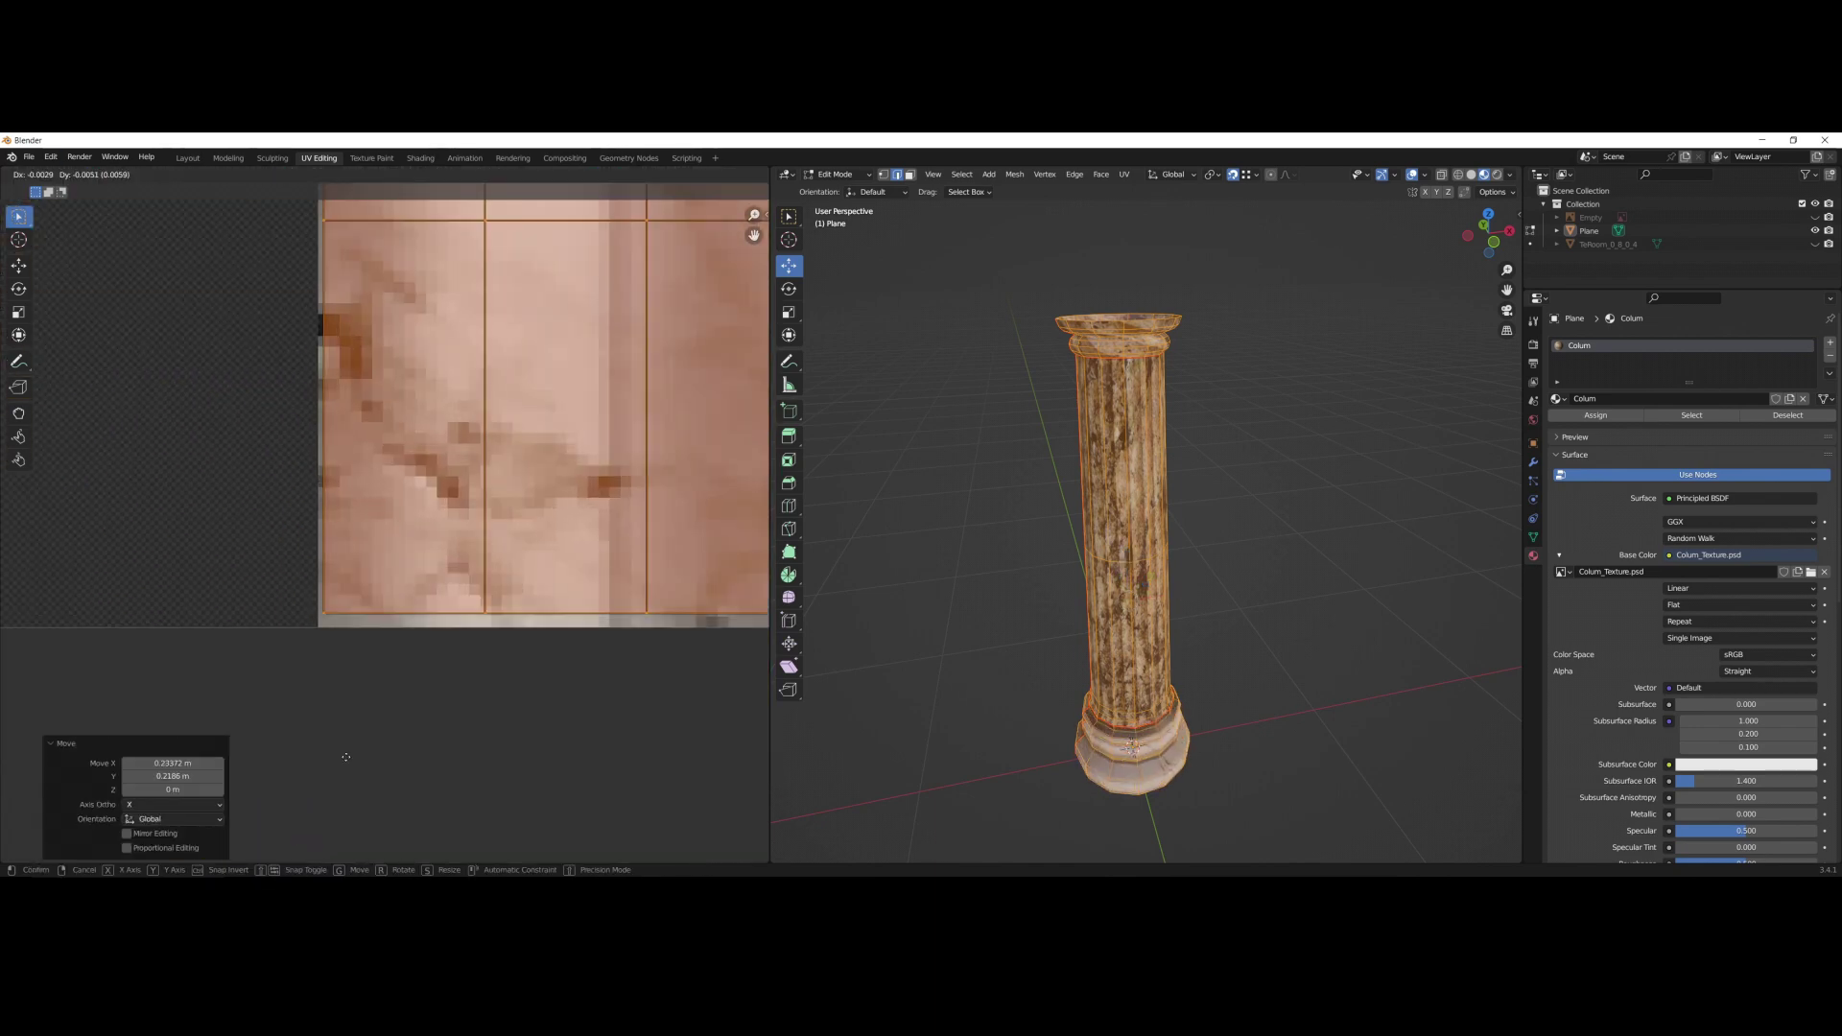
pyautogui.click(346, 757)
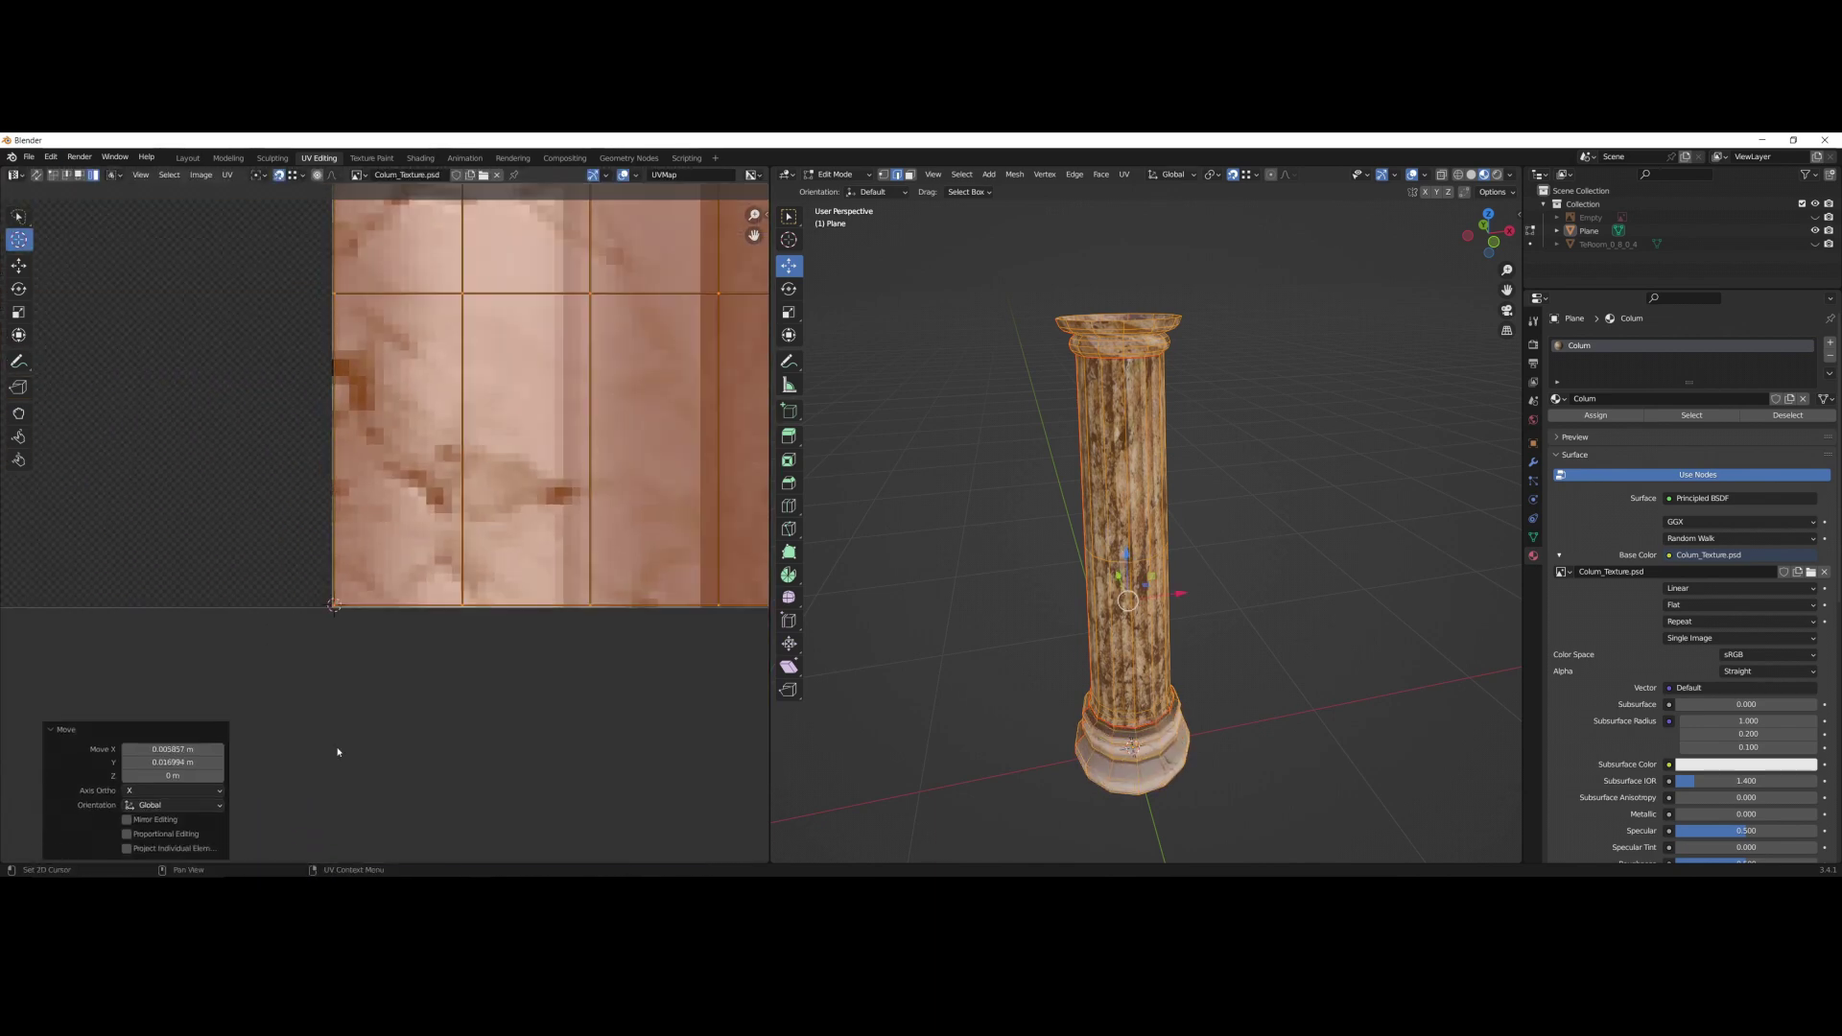
pyautogui.scroll(-8, 337, 750)
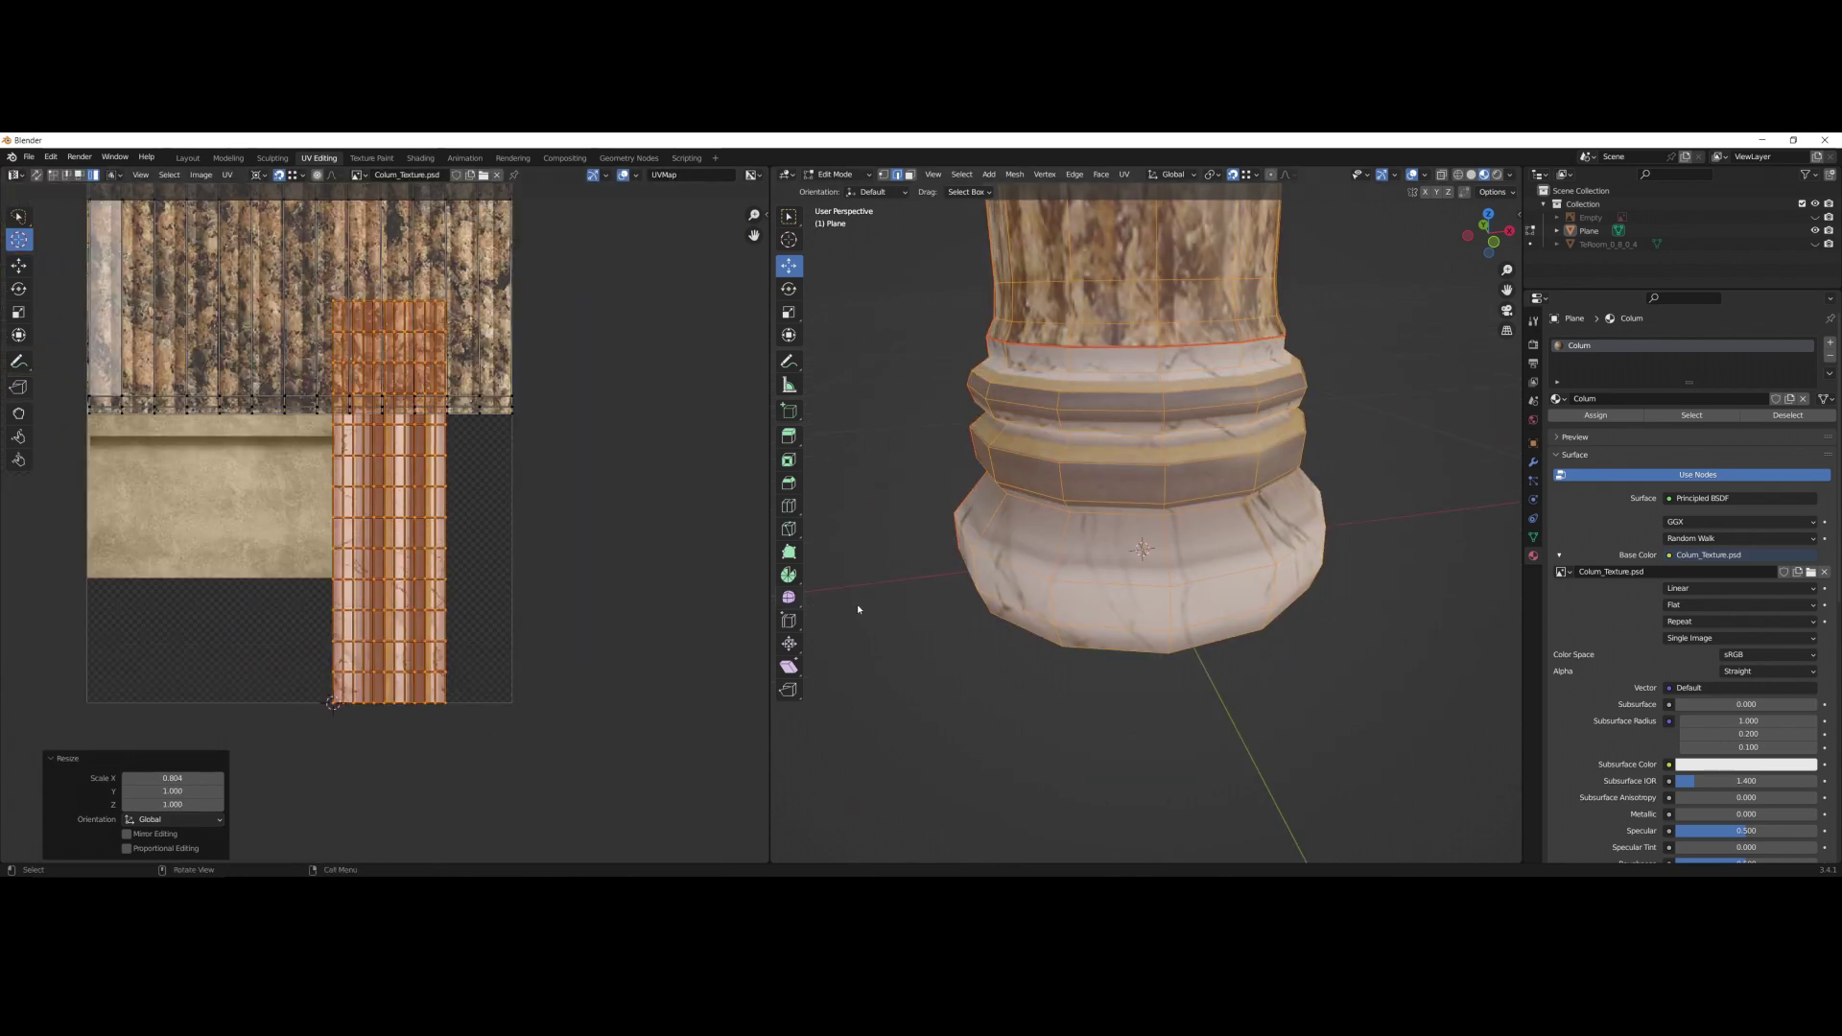
# Select the capital's UV island, rotate it to lie horizontally, and move it clear of the other islands.
pyautogui.moveTo(855, 608); pyautogui.dragTo(1045, 683, button='middle')
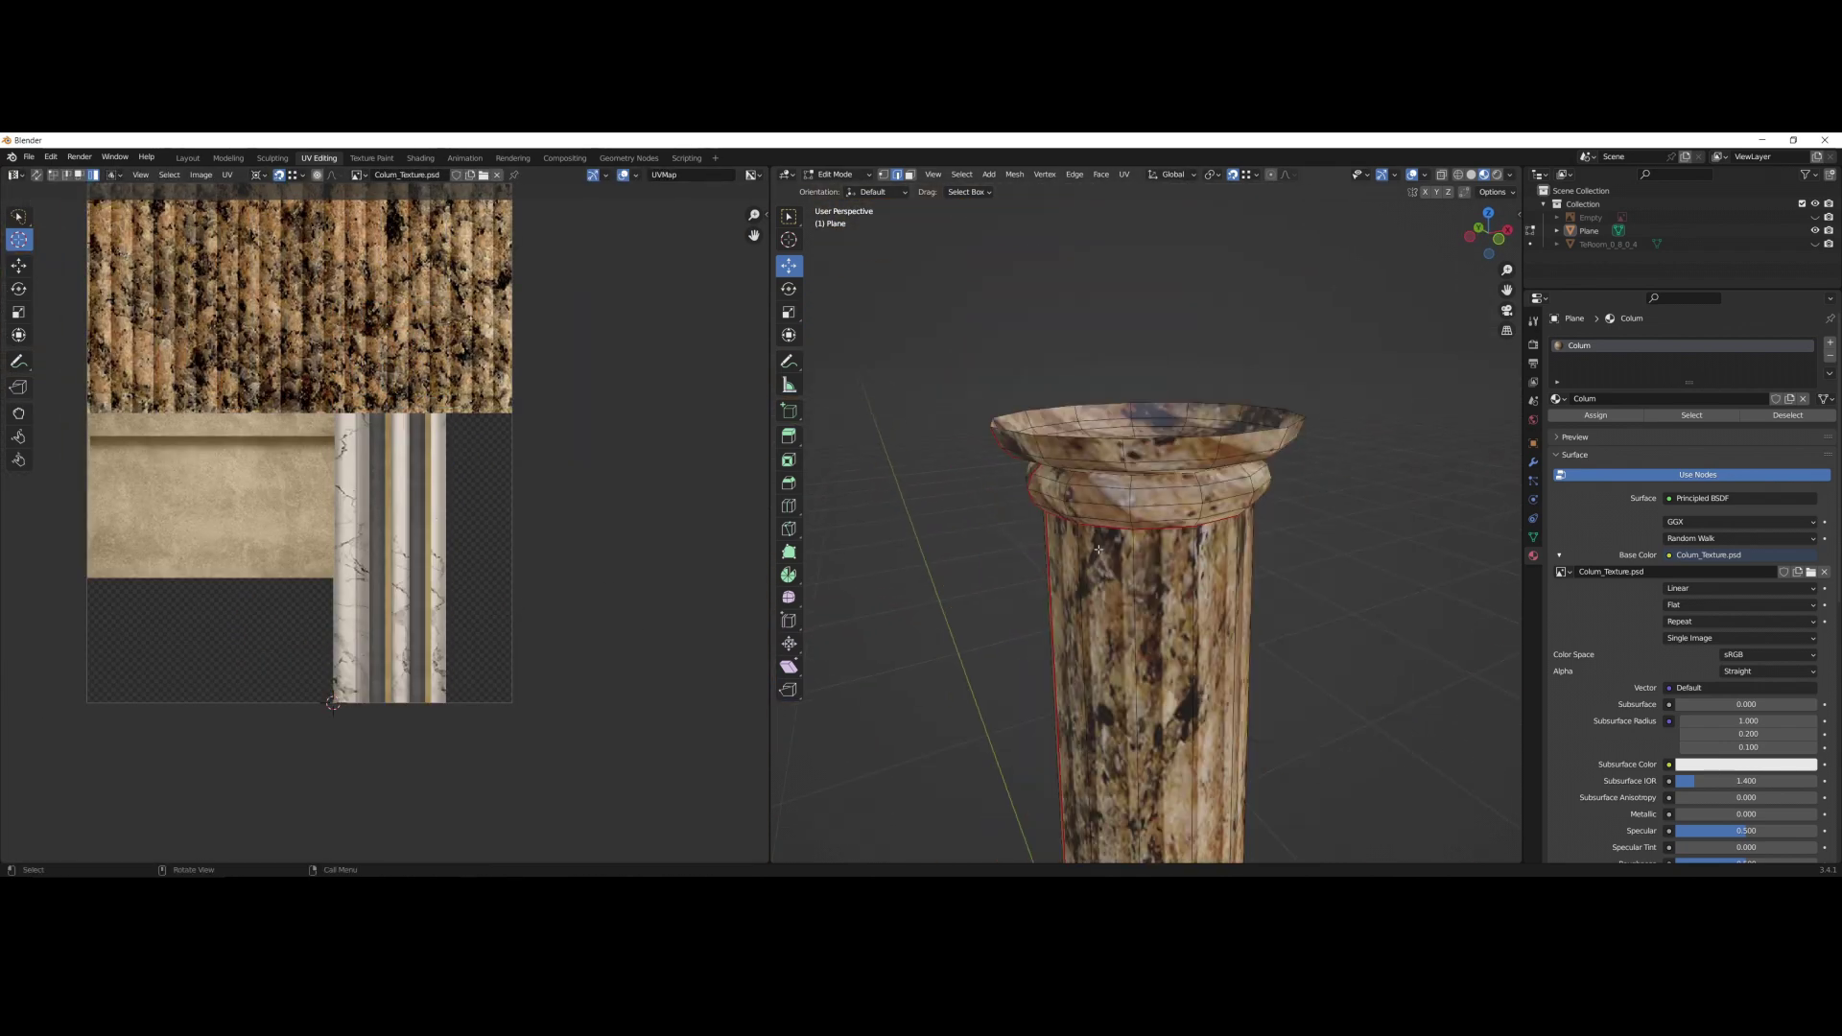
pyautogui.press('a')
pyautogui.scroll(-5, 384, 522)
pyautogui.click(18, 215)
pyautogui.moveTo(154, 299); pyautogui.dragTo(259, 567)
pyautogui.press('r')
pyautogui.click(259, 567)
pyautogui.press('g')
pyautogui.click(256, 699)
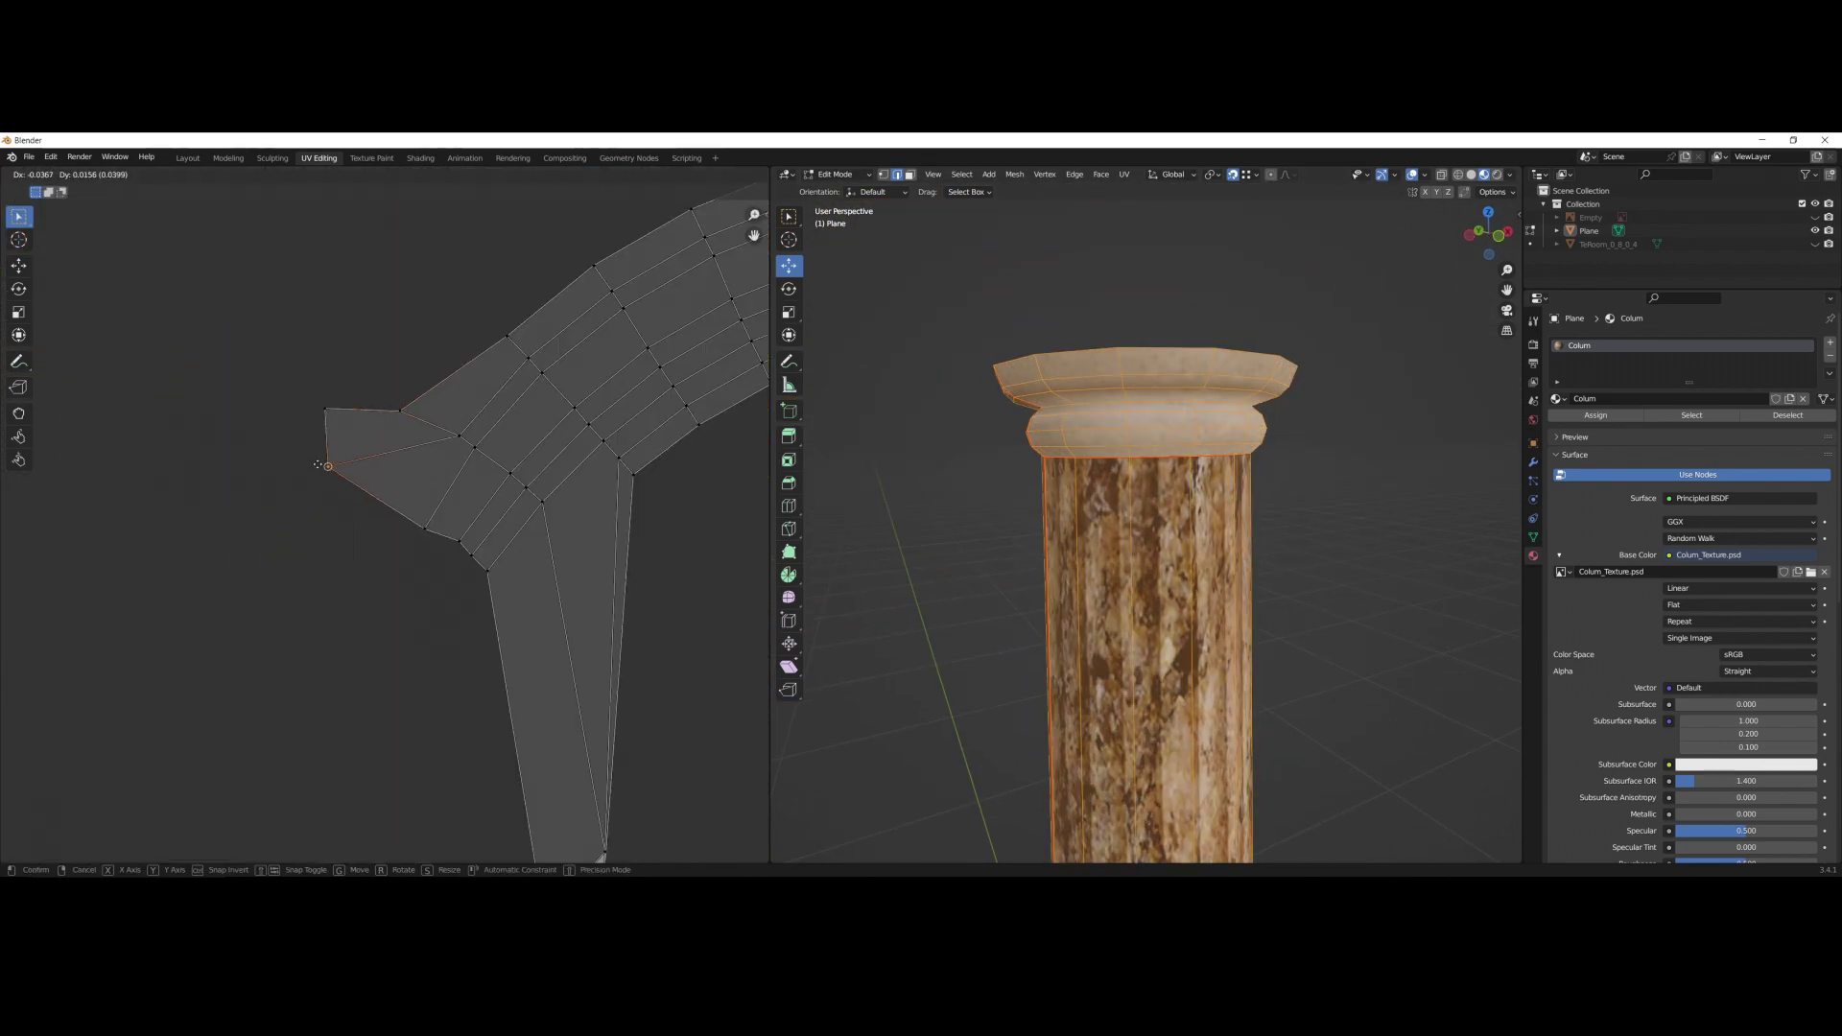
# Fix the stray end vertices of the capital's UV island and fit it as a regular grid over the beige stone area.
pyautogui.click(329, 469)
pyautogui.keyDown('shift'); pyautogui.click(404, 467); pyautogui.keyUp('shift')
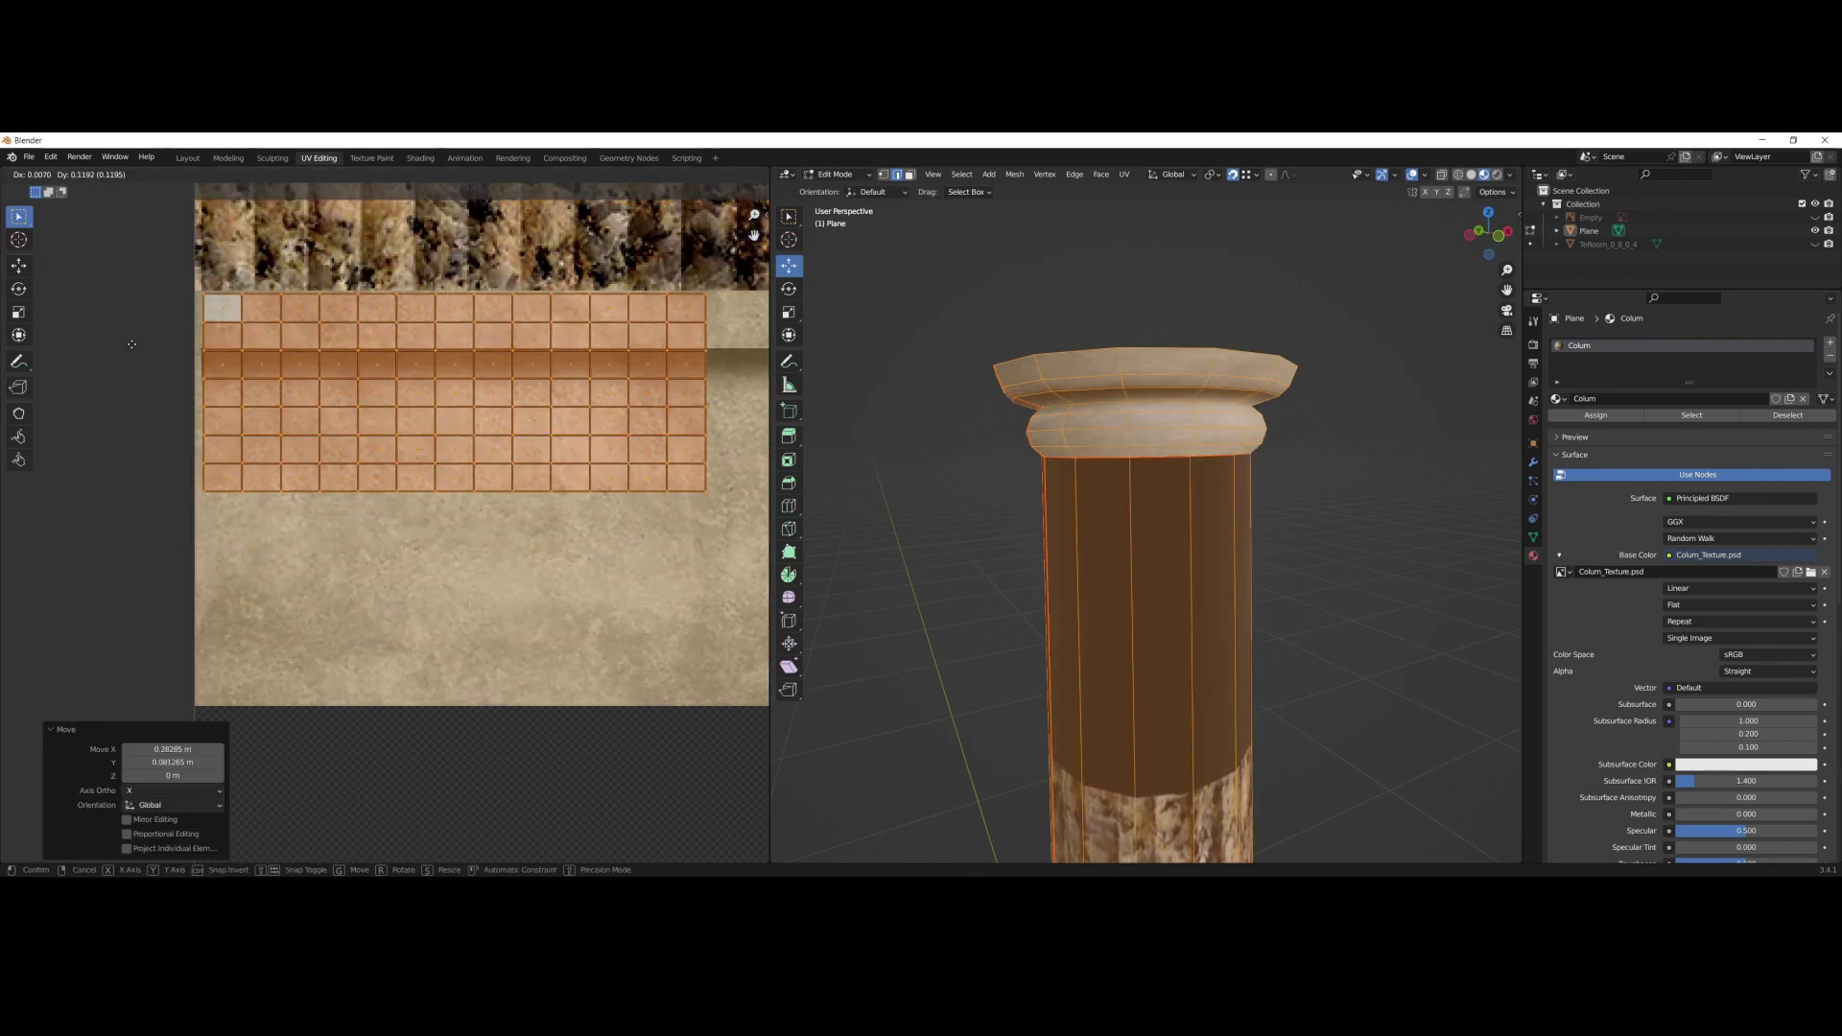
pyautogui.click(132, 345)
pyautogui.press('s')
pyautogui.press('y')
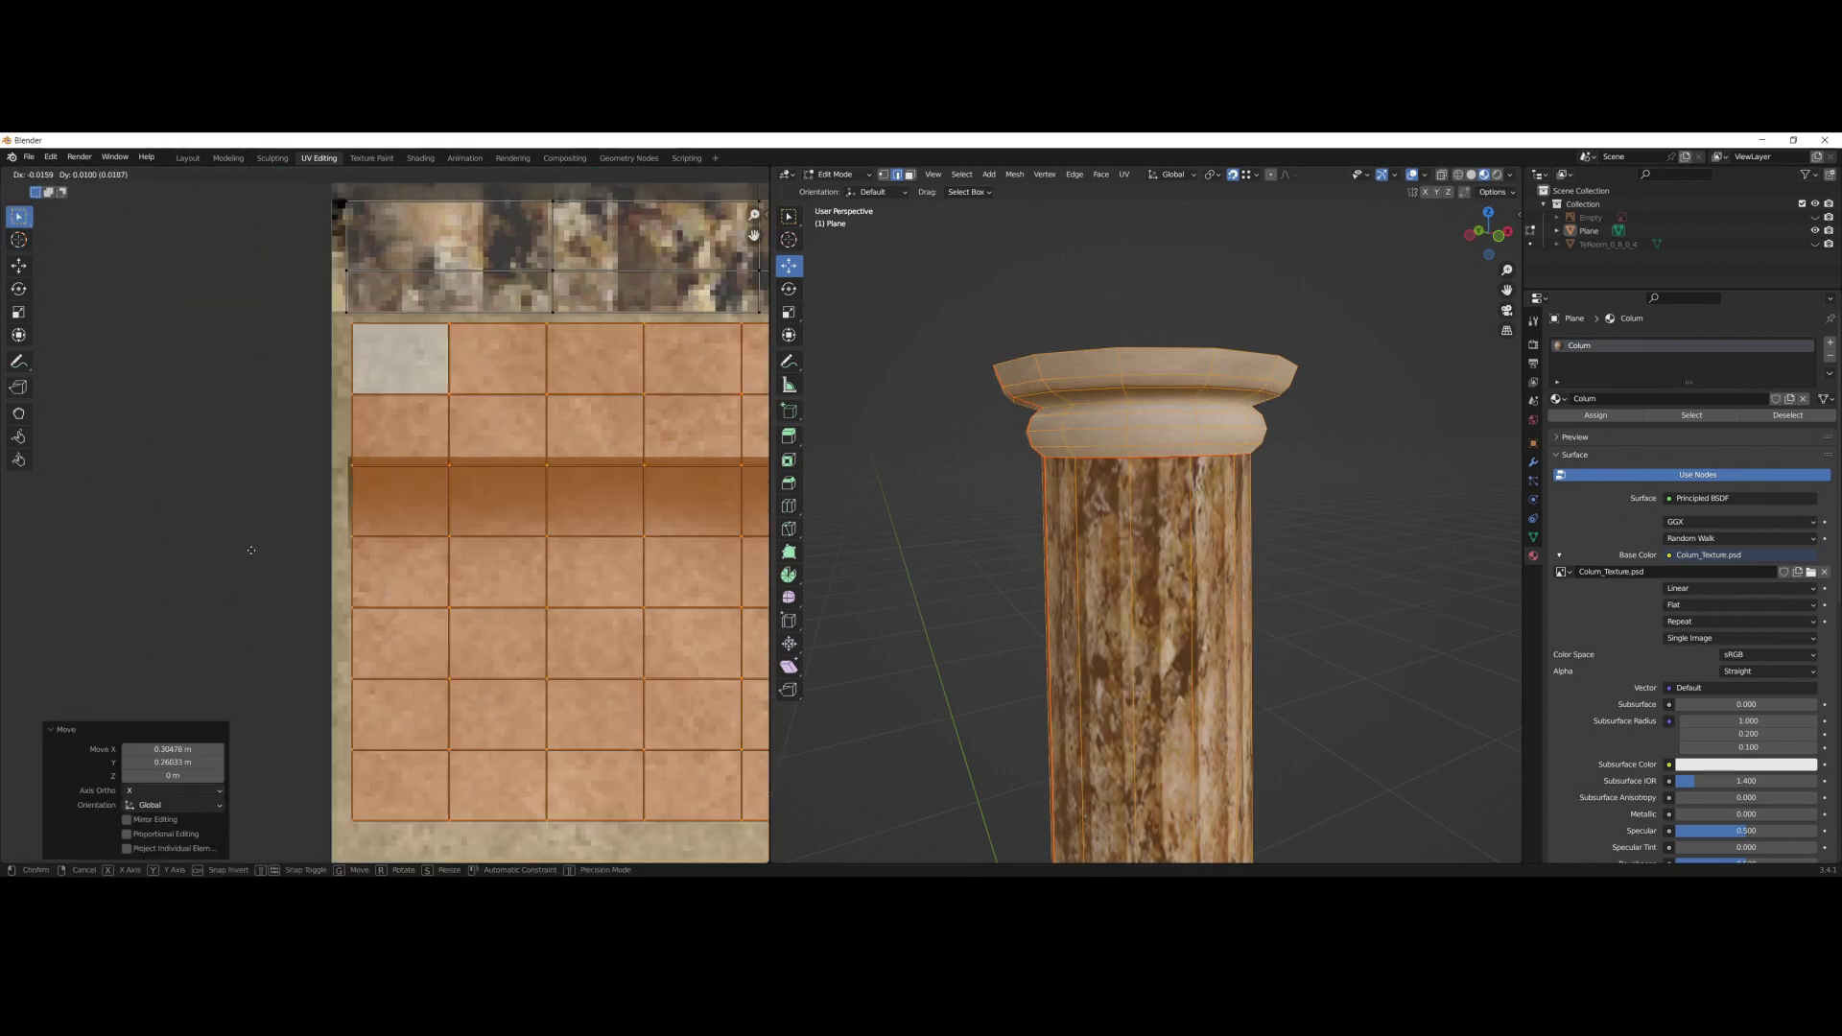
pyautogui.scroll(-7, 381, 537)
pyautogui.click(386, 539)
# Shift the capital's lower UV rows along Y around the beige molding's shadow line, finishing with a move of about 0.025 m.
pyautogui.moveTo(358, 613); pyautogui.dragTo(401, 575)
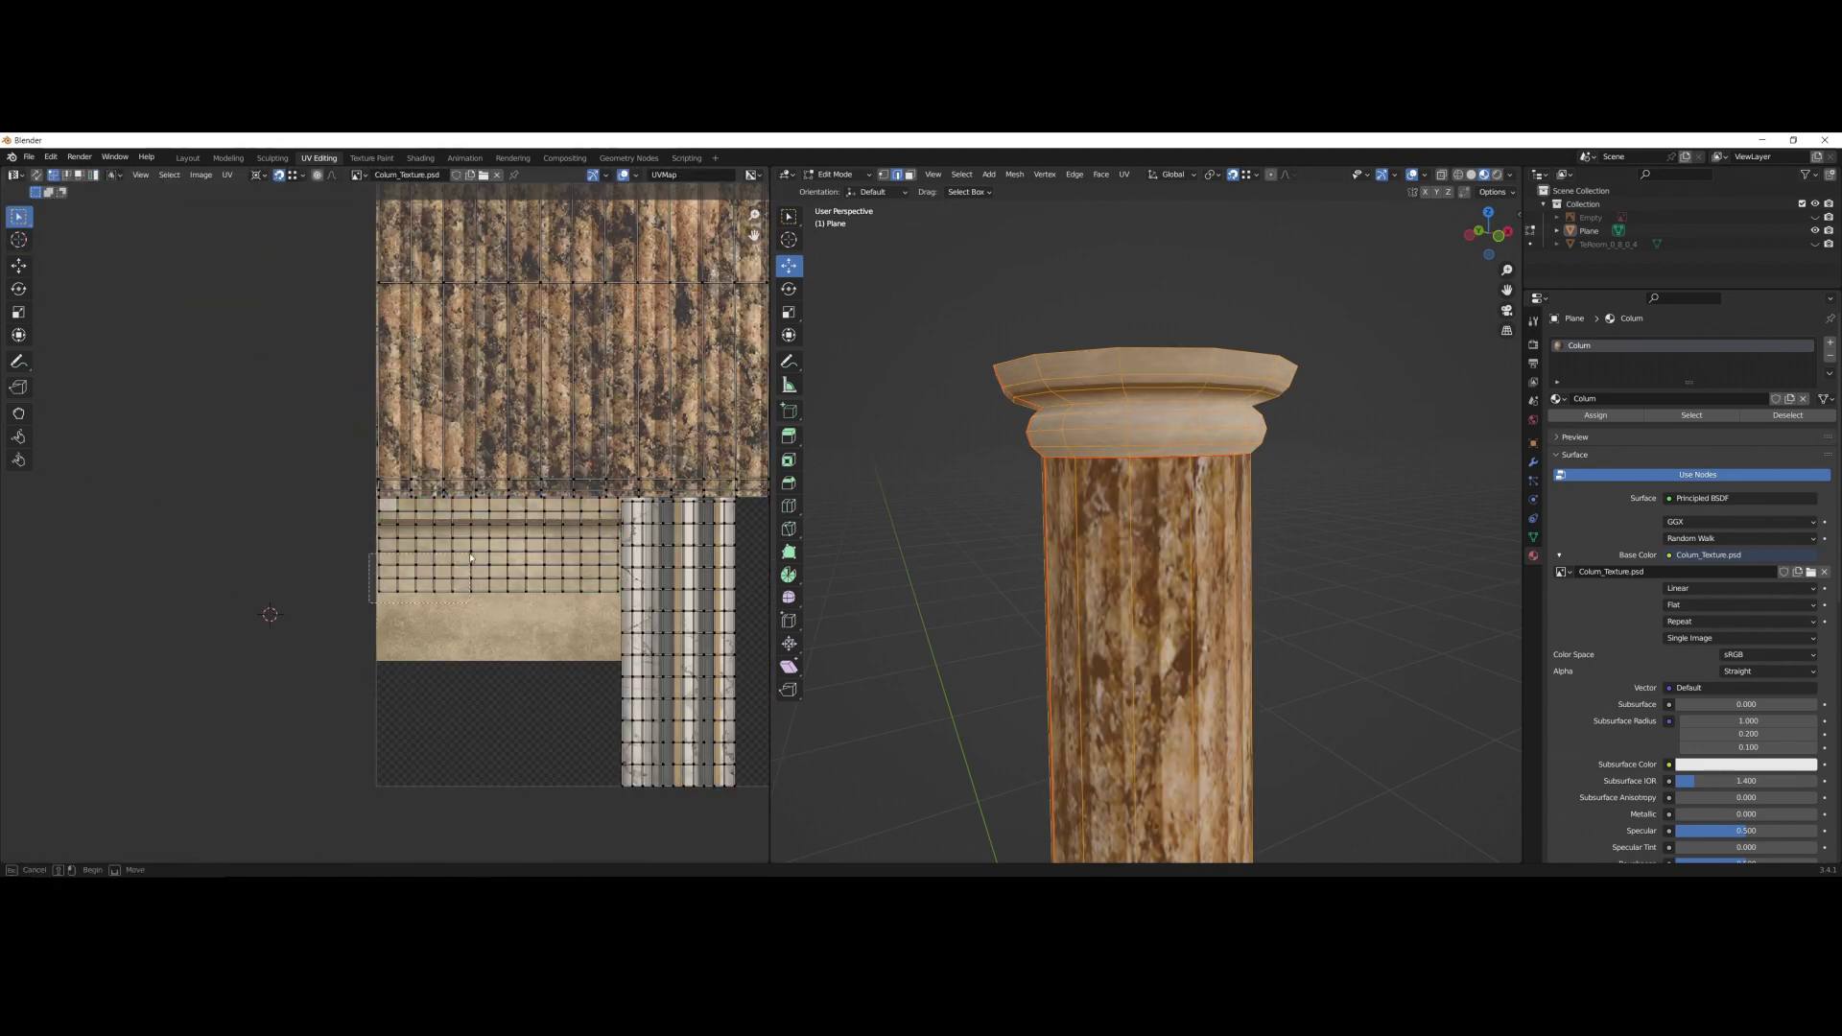
pyautogui.moveTo(470, 559); pyautogui.dragTo(625, 518)
pyautogui.press('g')
pyautogui.press('y')
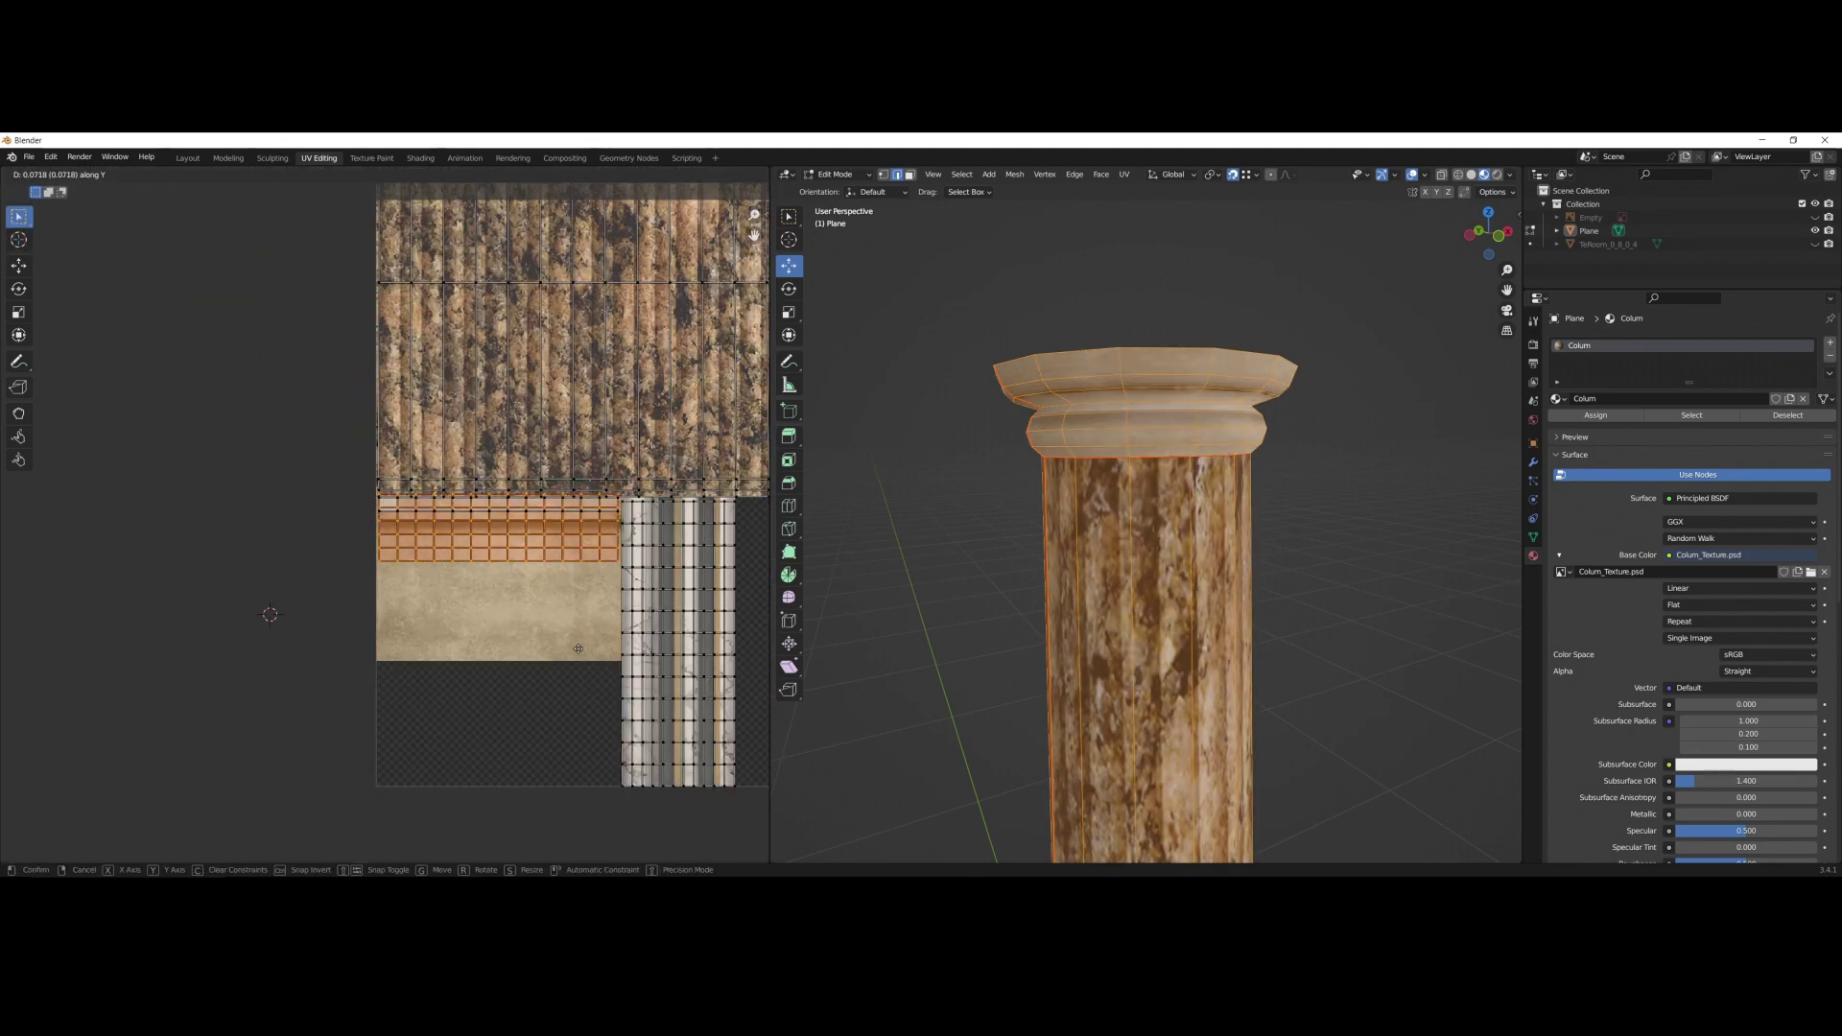
pyautogui.click(604, 672)
pyautogui.press('g')
pyautogui.press('y')
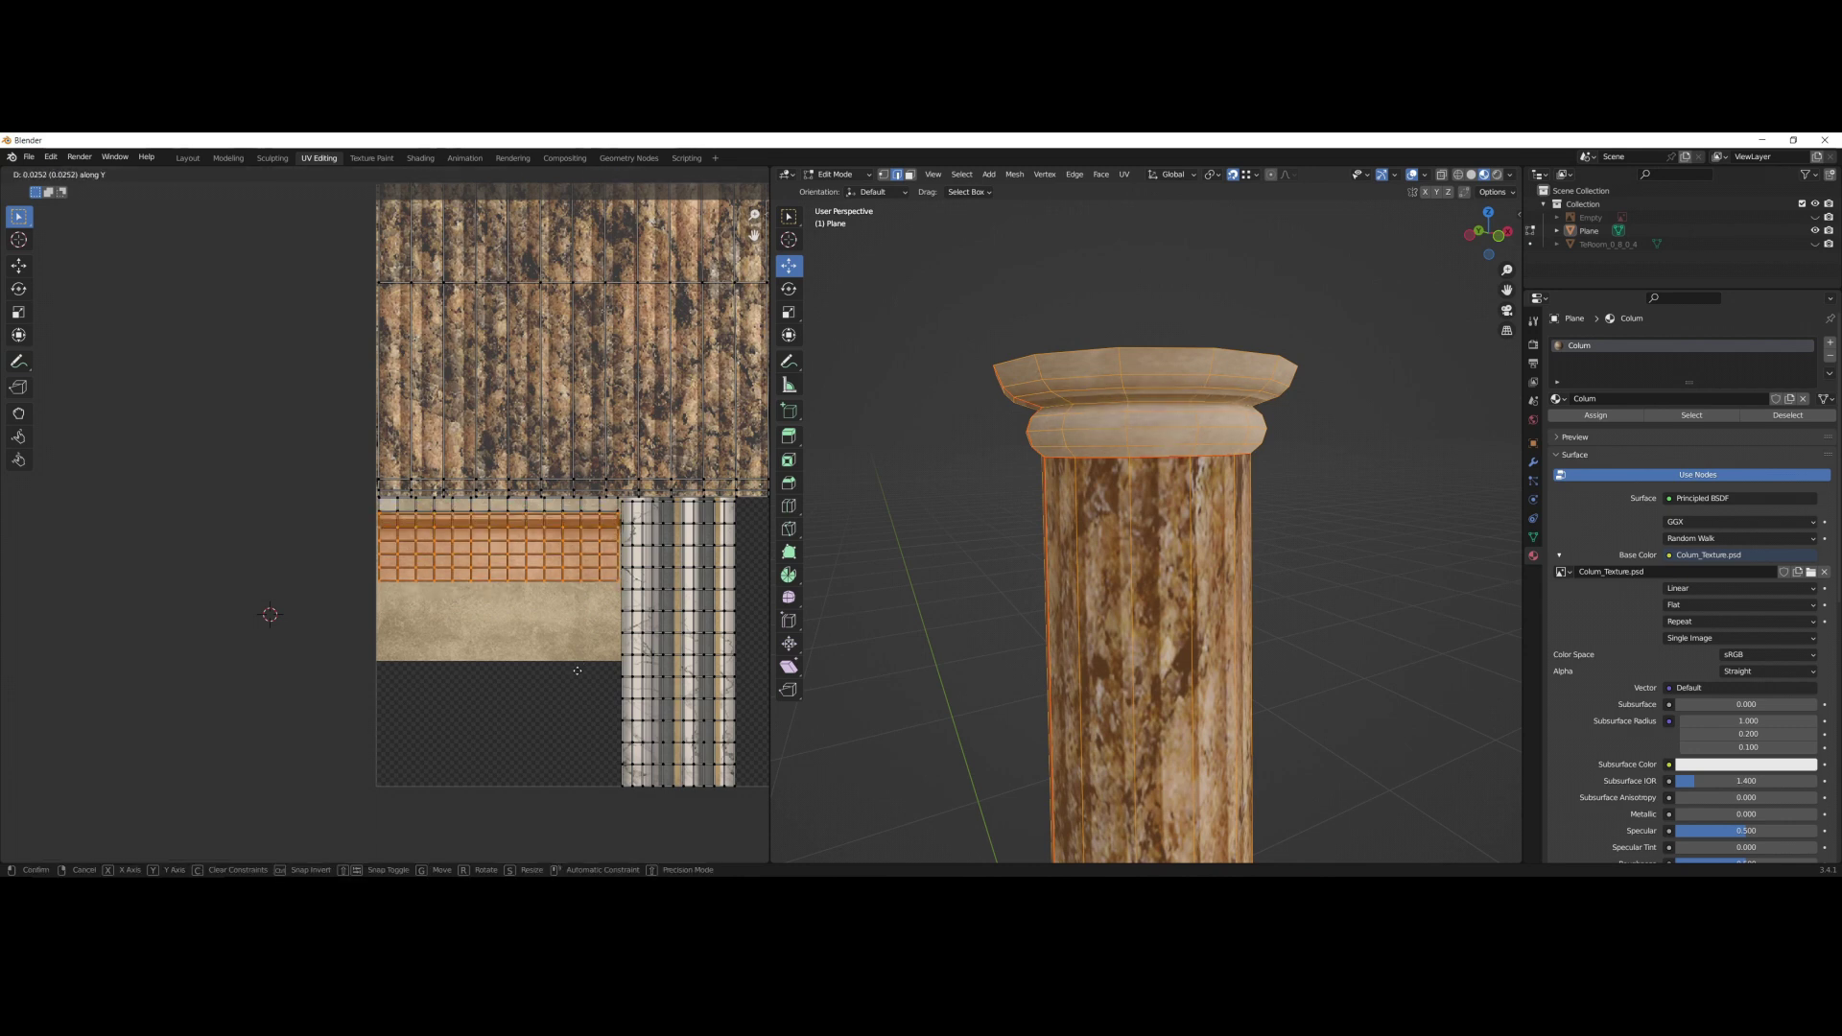
pyautogui.click(577, 670)
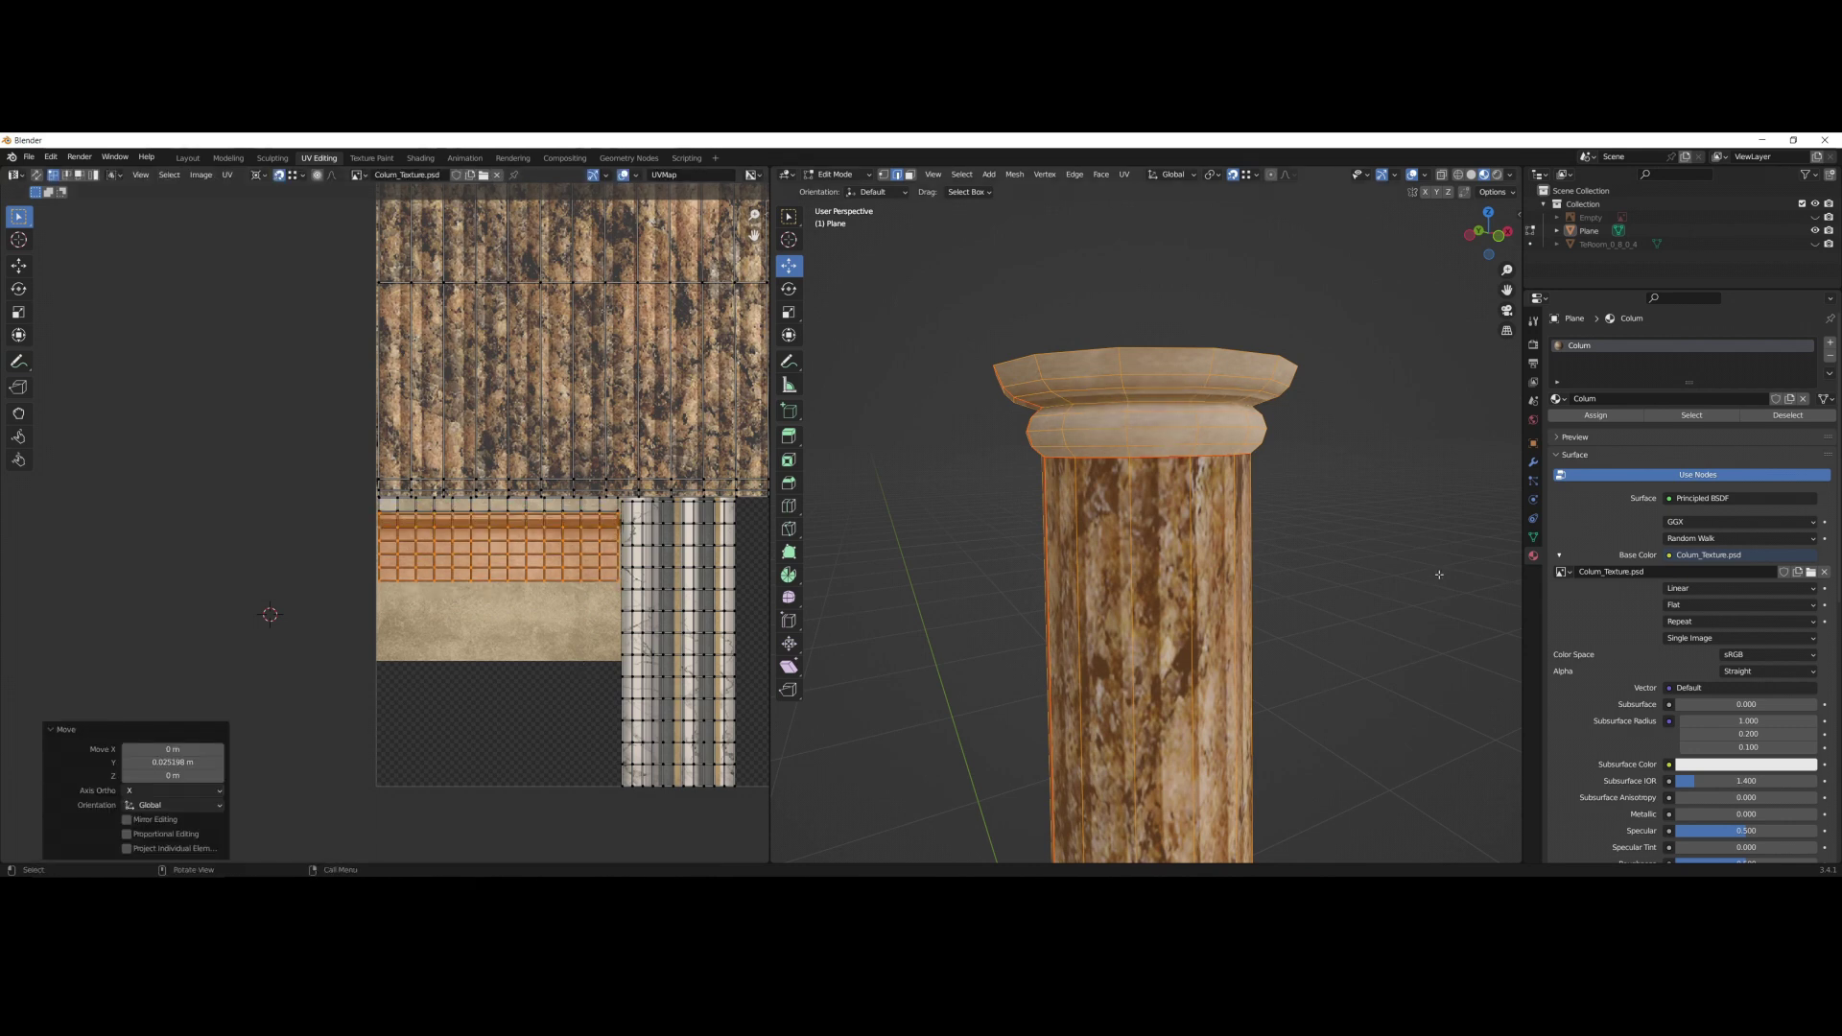
pyautogui.hotkey('alt', 'a')
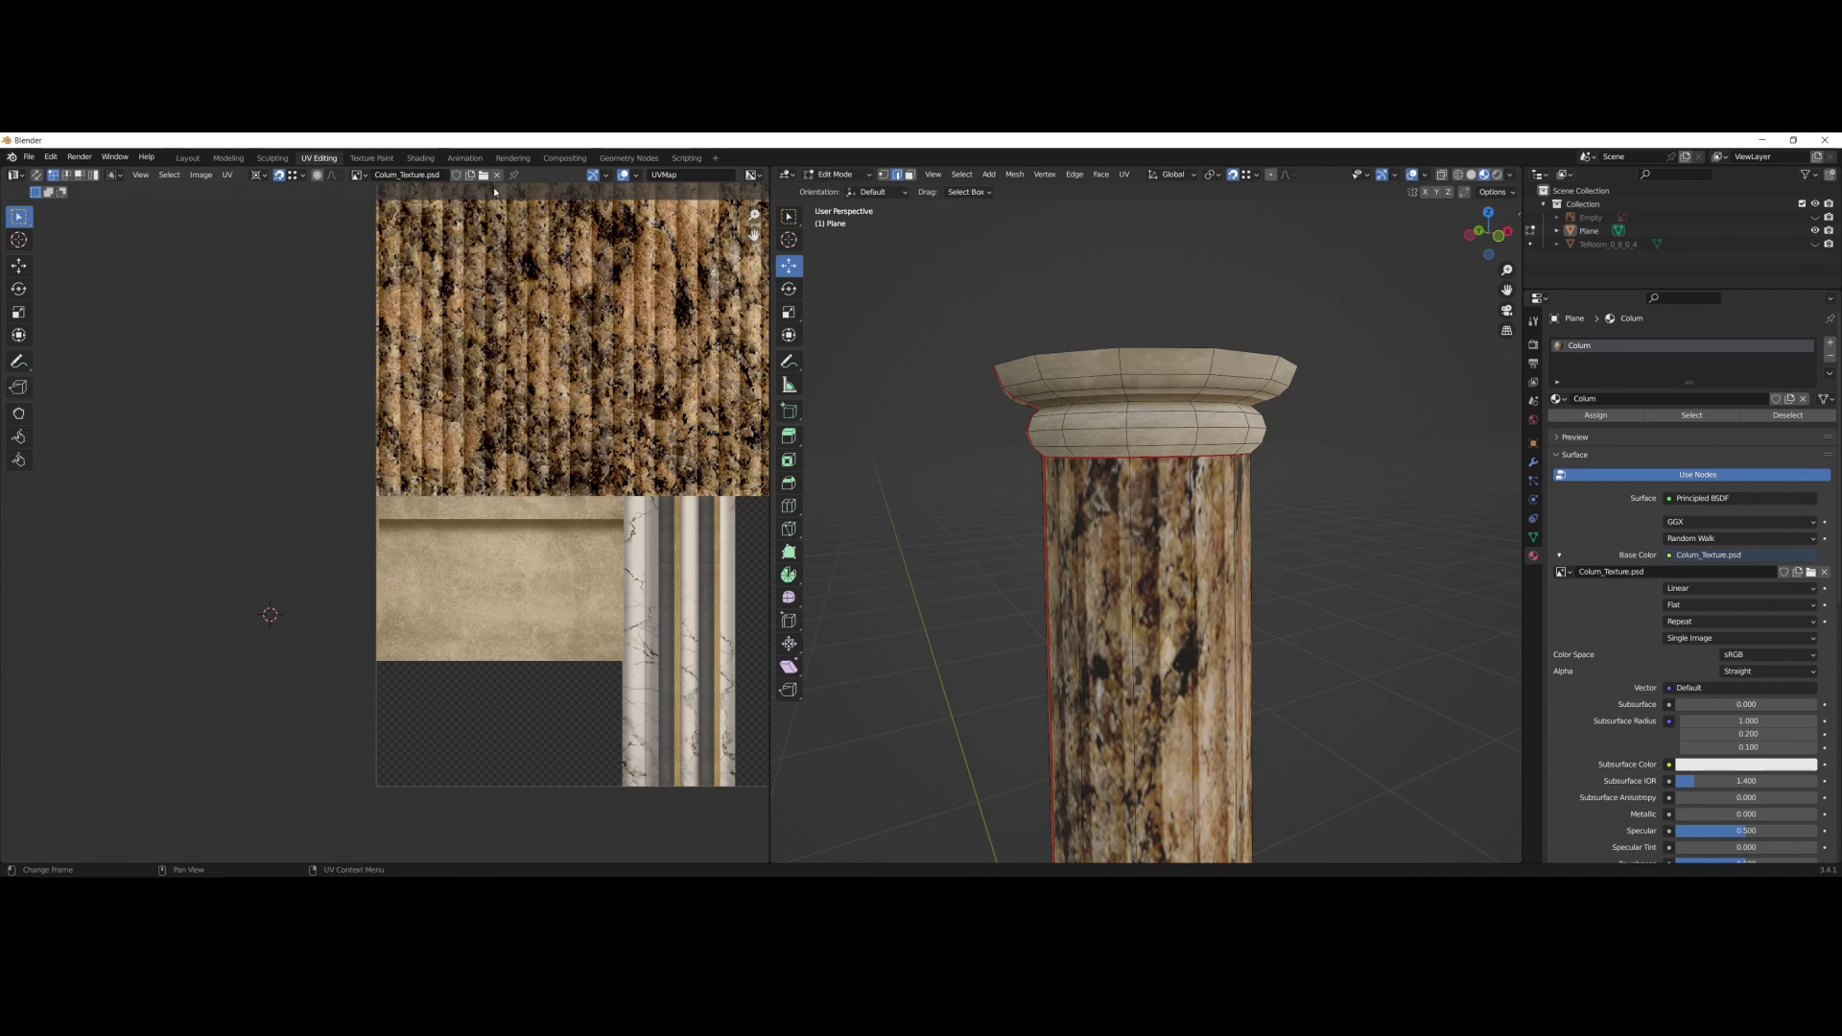
# Return to the Layout workspace and display the textured column in Material Preview shading to inspect it from several sides.
pyautogui.click(189, 158)
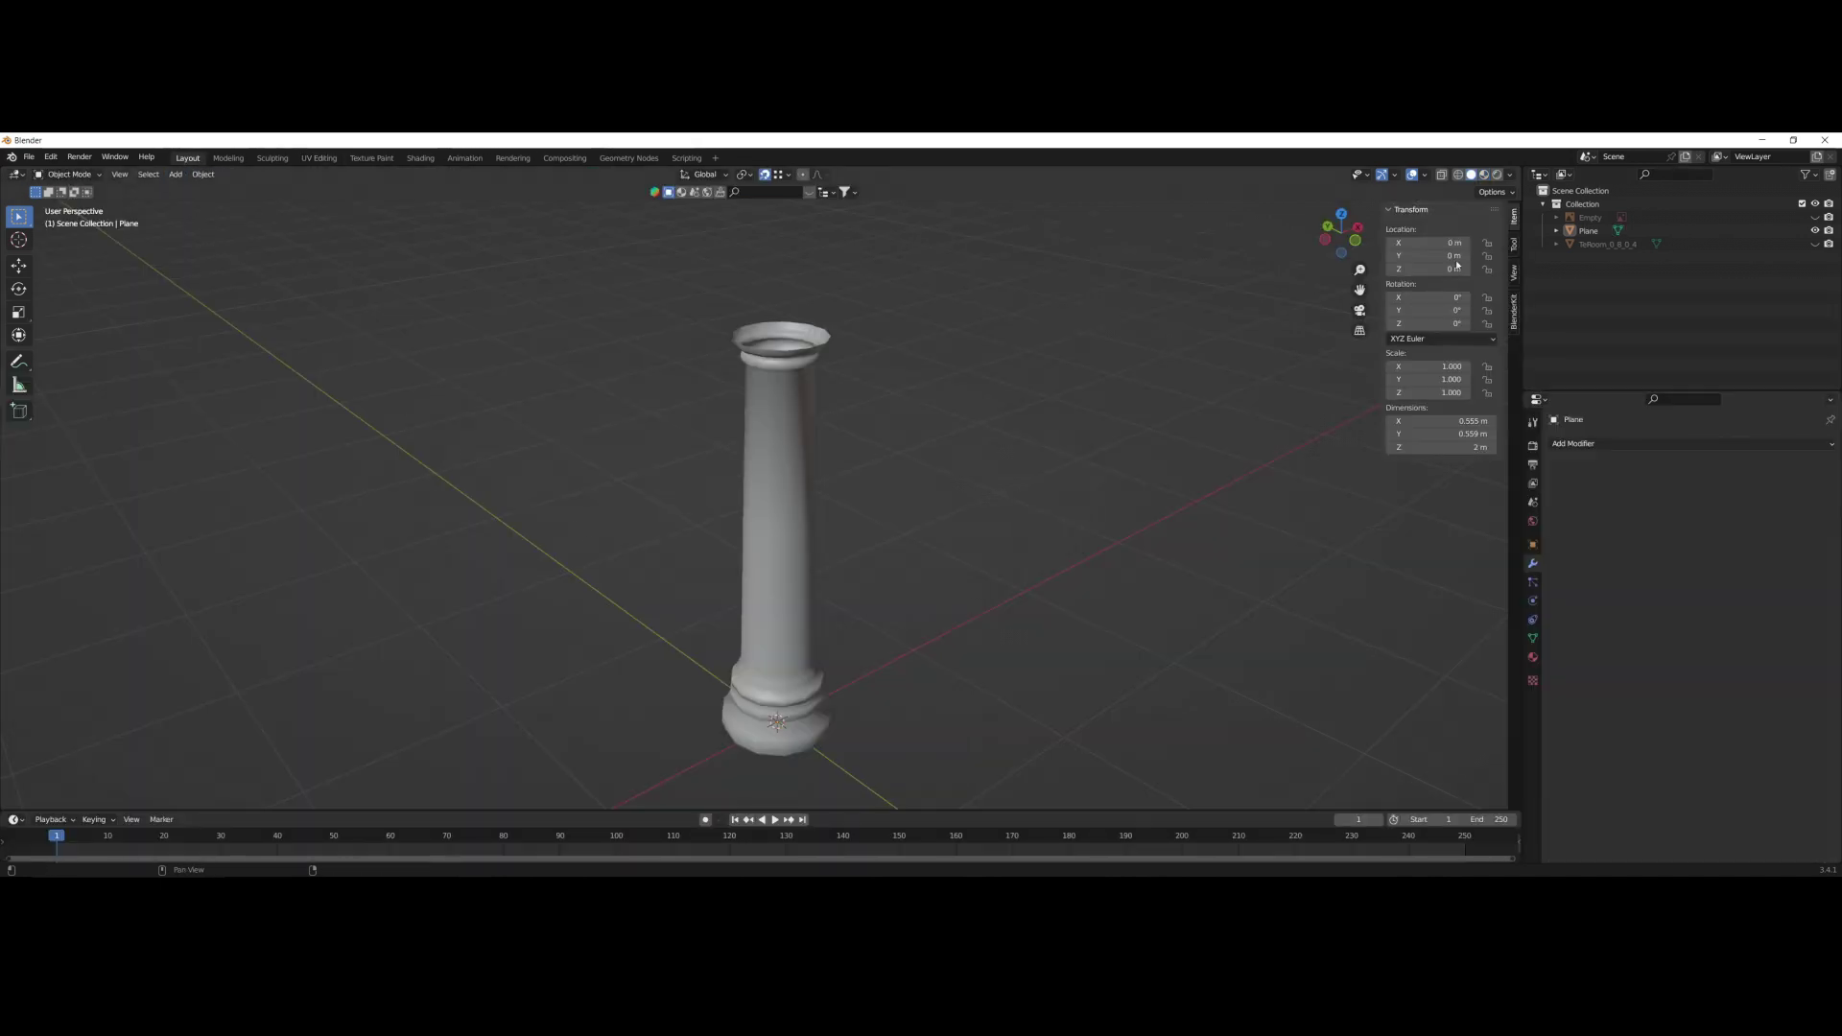
pyautogui.click(1485, 176)
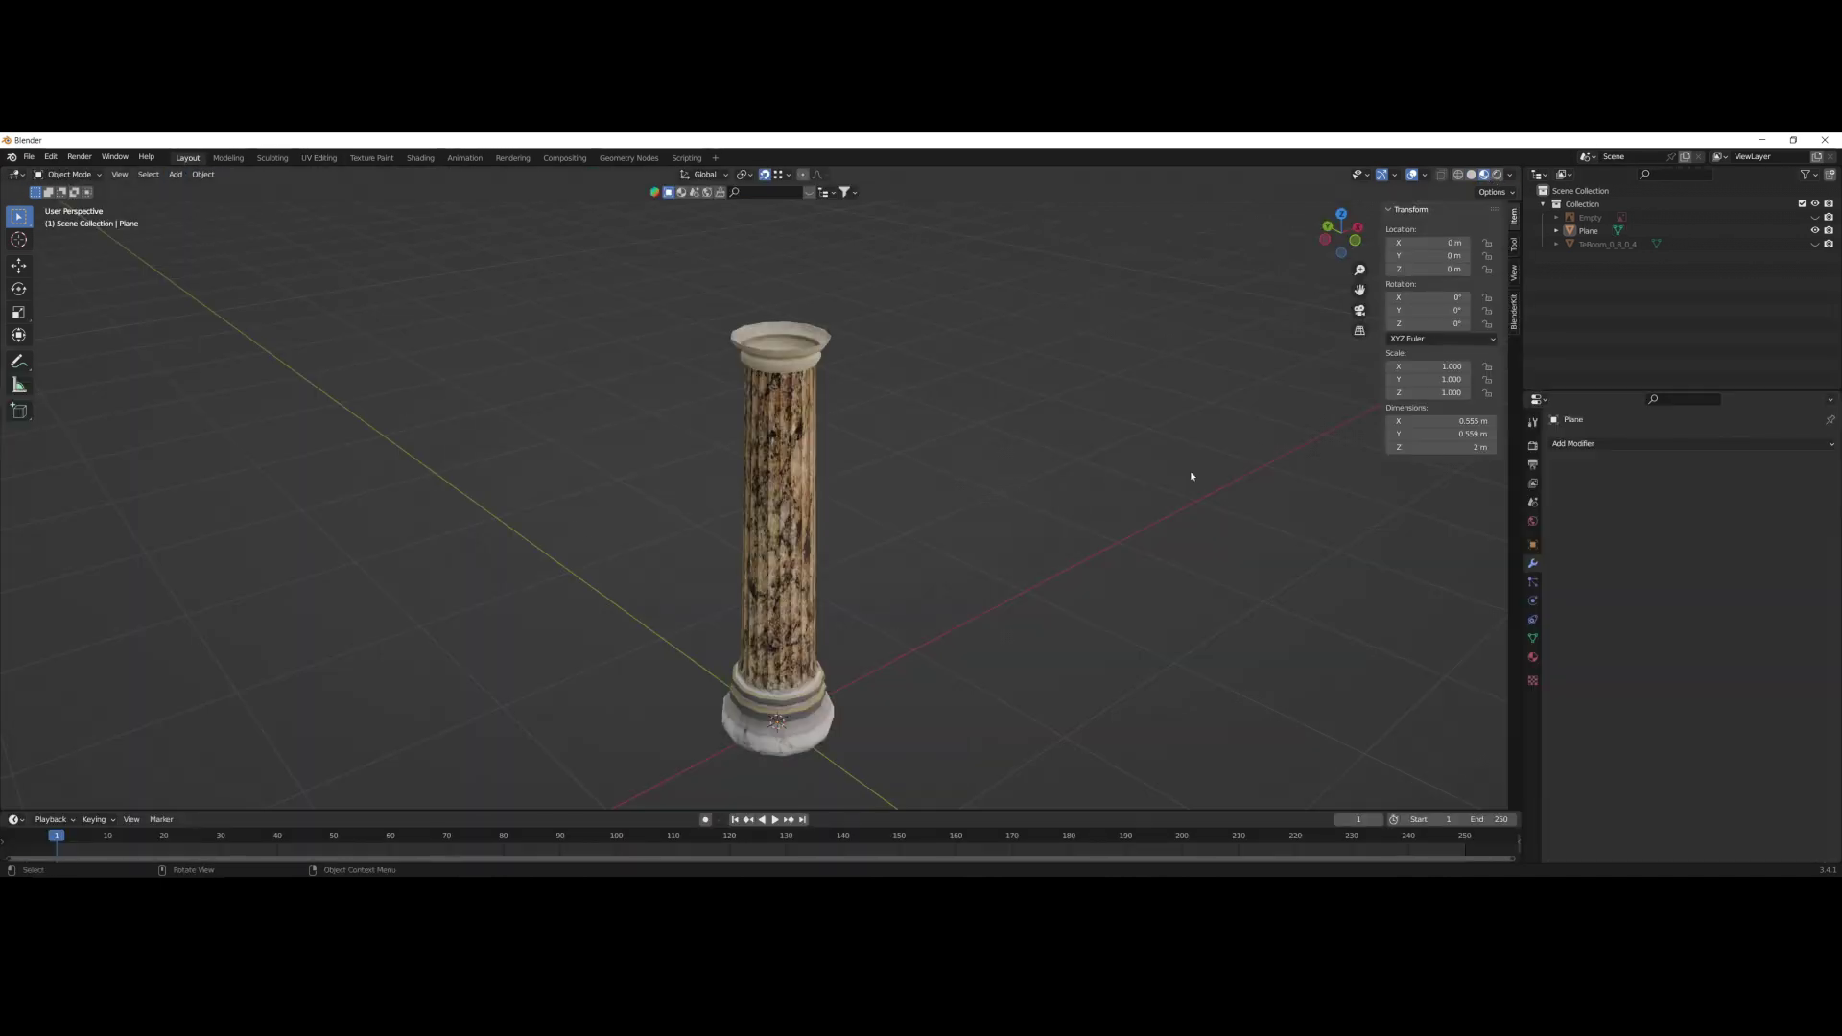
pyautogui.scroll(2, 888, 630)
pyautogui.moveTo(888, 630); pyautogui.dragTo(975, 500, button='middle')
pyautogui.keyDown('shift'); pyautogui.moveTo(841, 486); pyautogui.dragTo(822, 726, button='middle'); pyautogui.keyUp('shift')
pyautogui.scroll(-2, 822, 725)
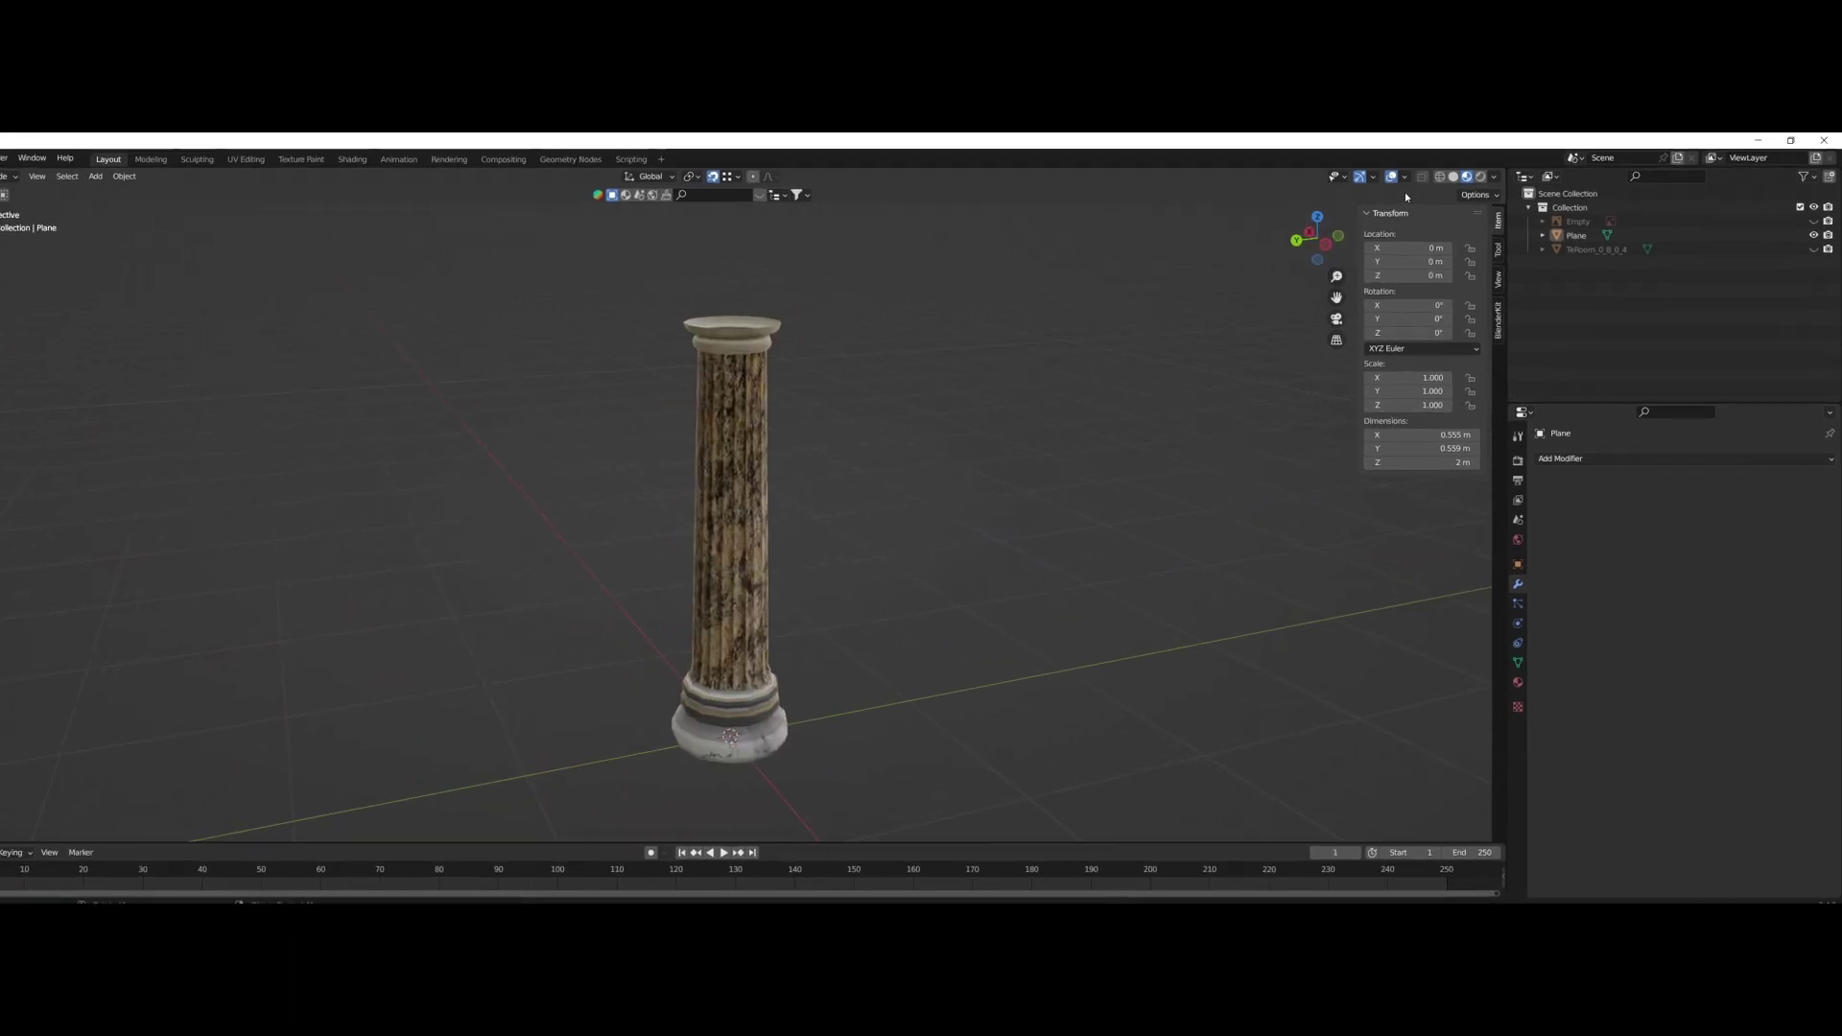
# Turn on the Face Orientation overlay to check the column's normals.
pyautogui.click(1424, 175)
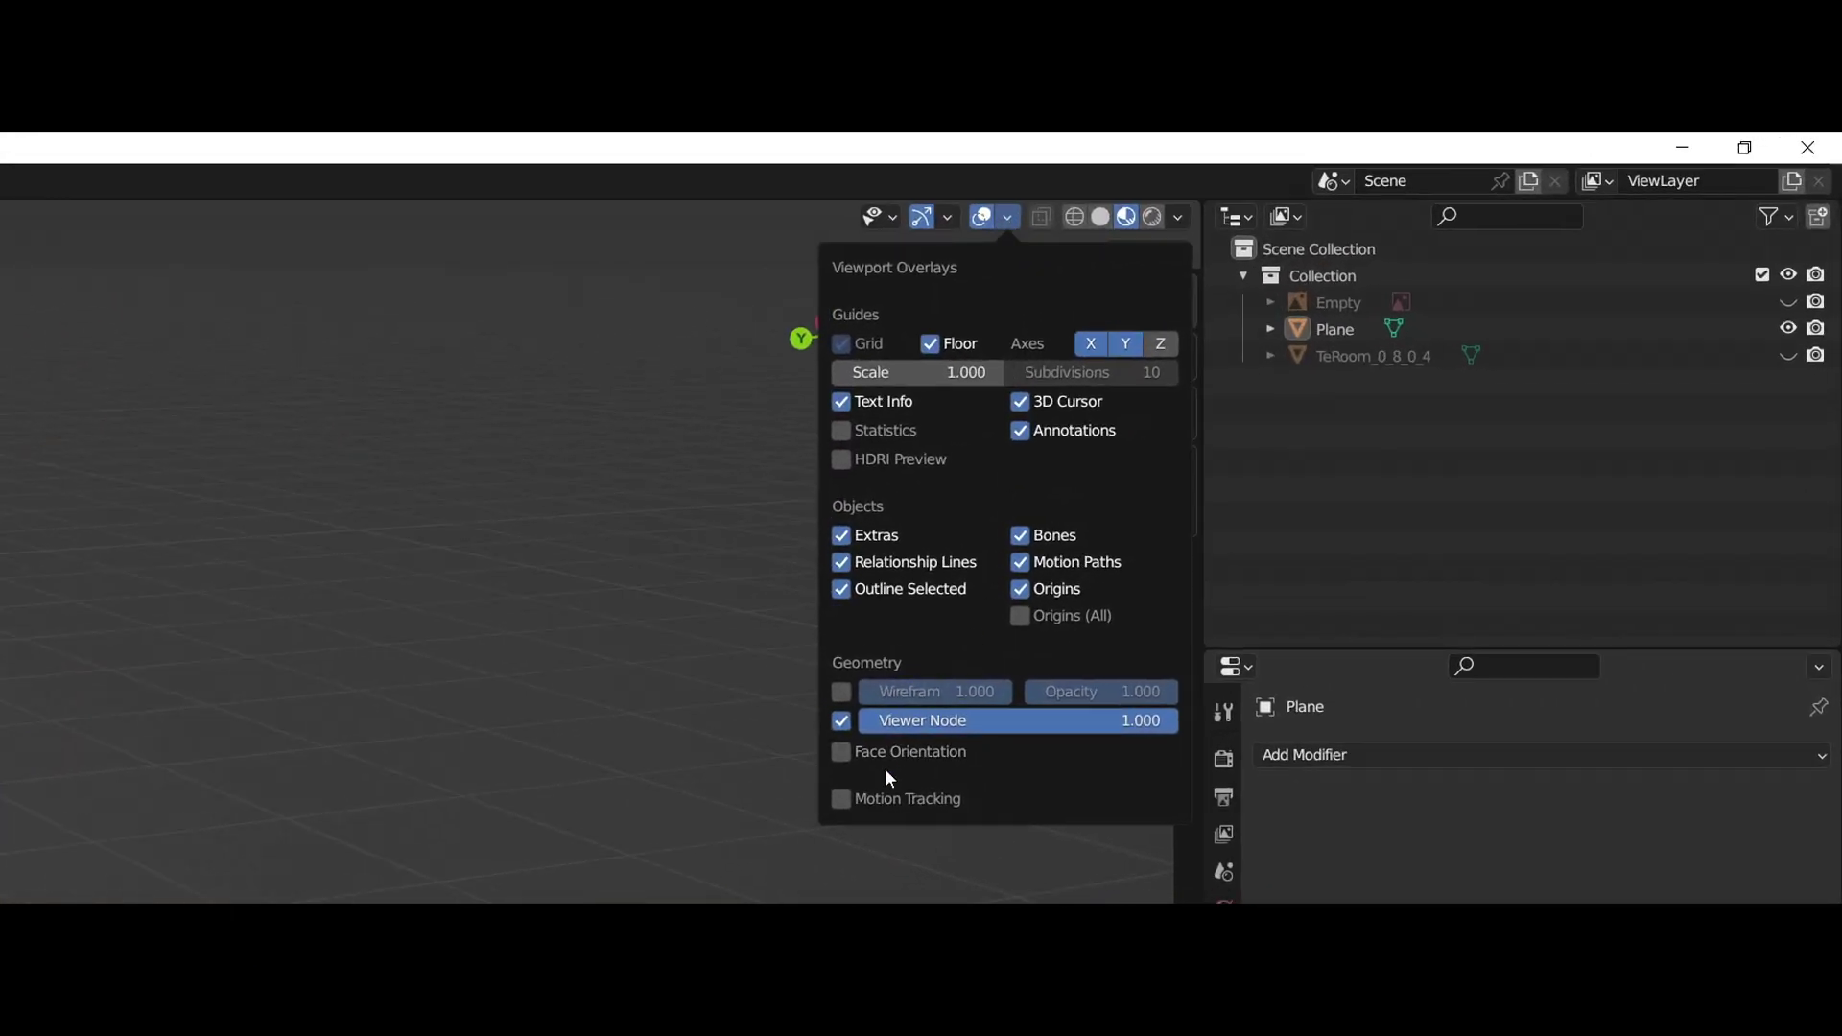
pyautogui.click(856, 756)
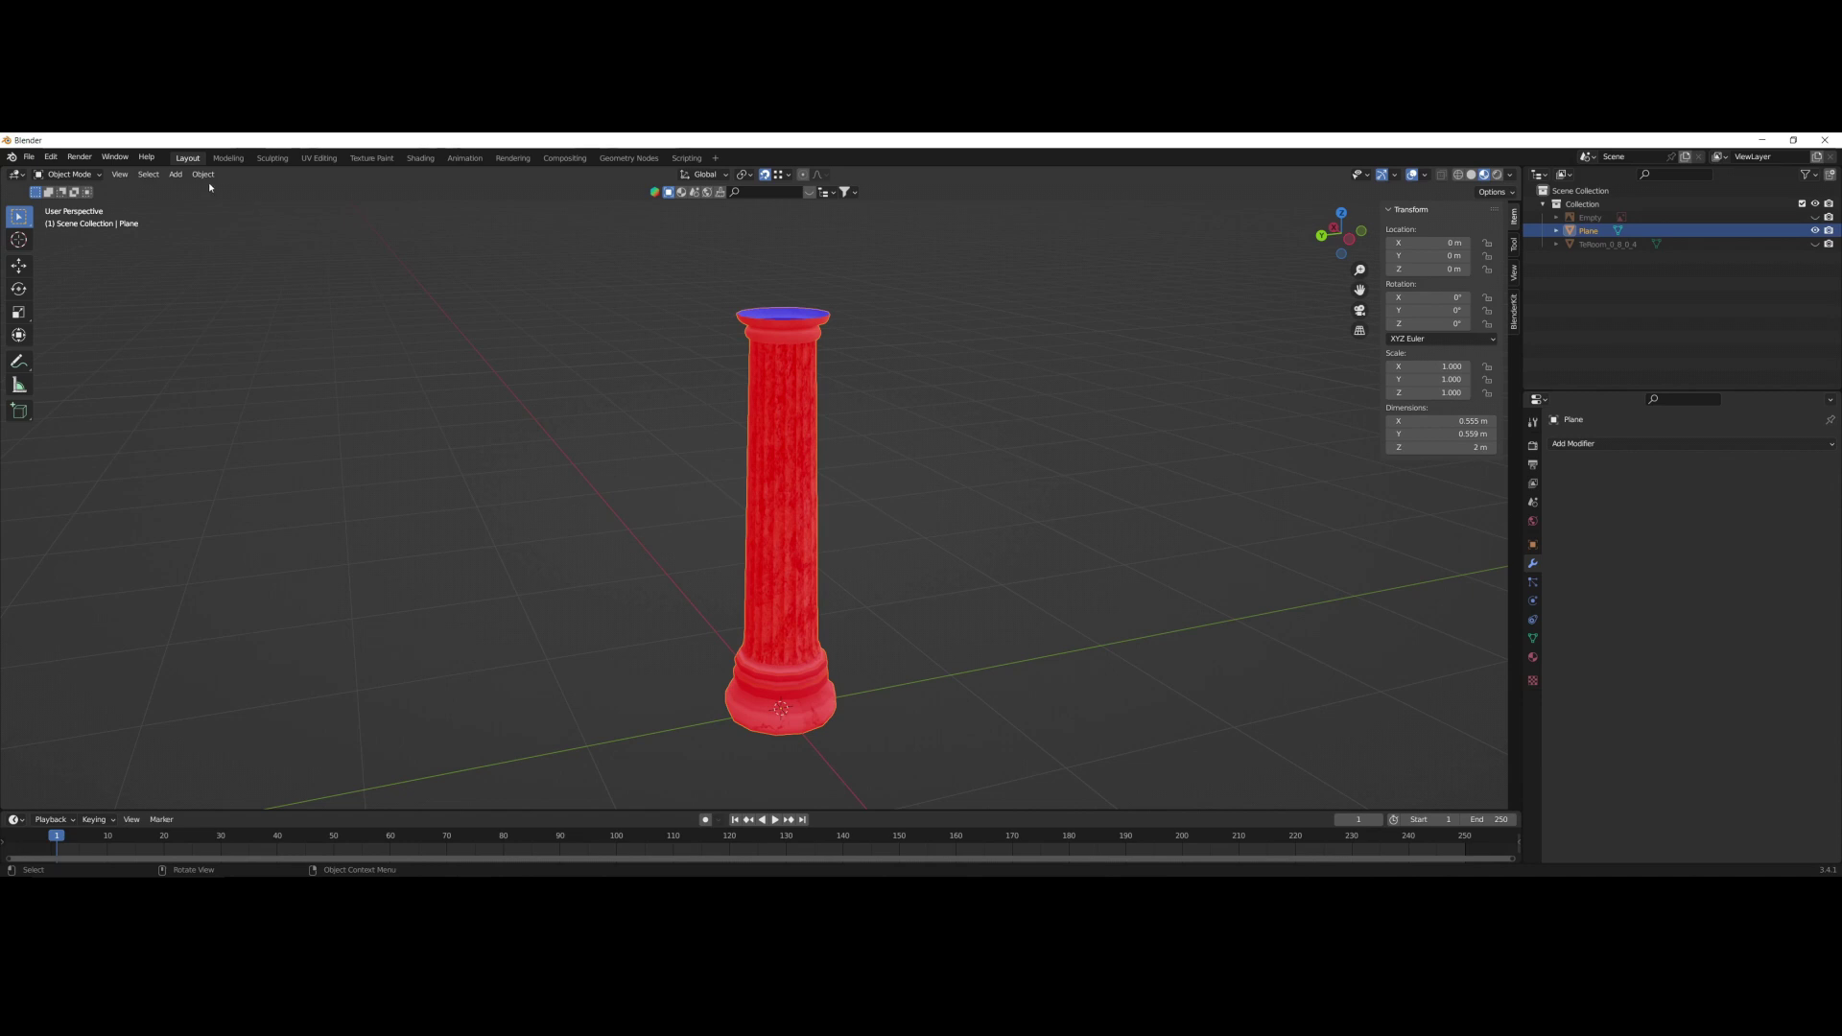
# Recalculate the normals of the whole column mesh with the Inside option enabled.
pyautogui.press('Tab')
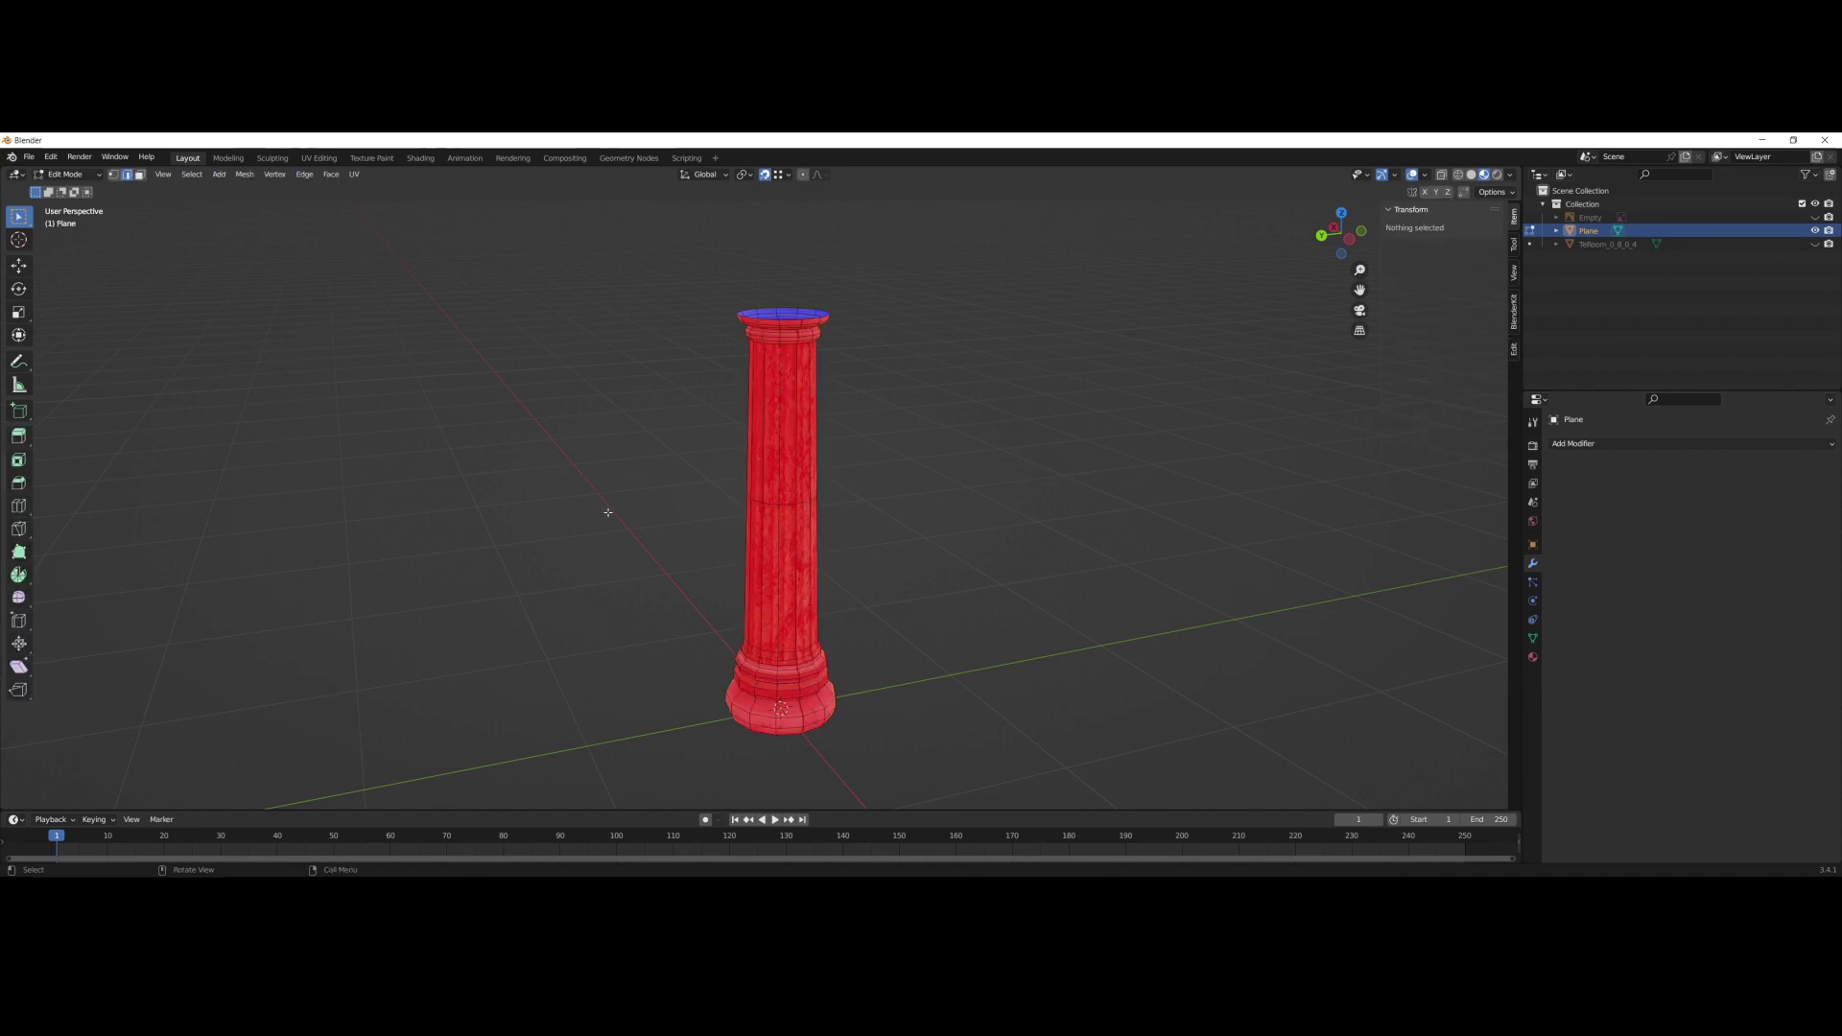
pyautogui.press('a')
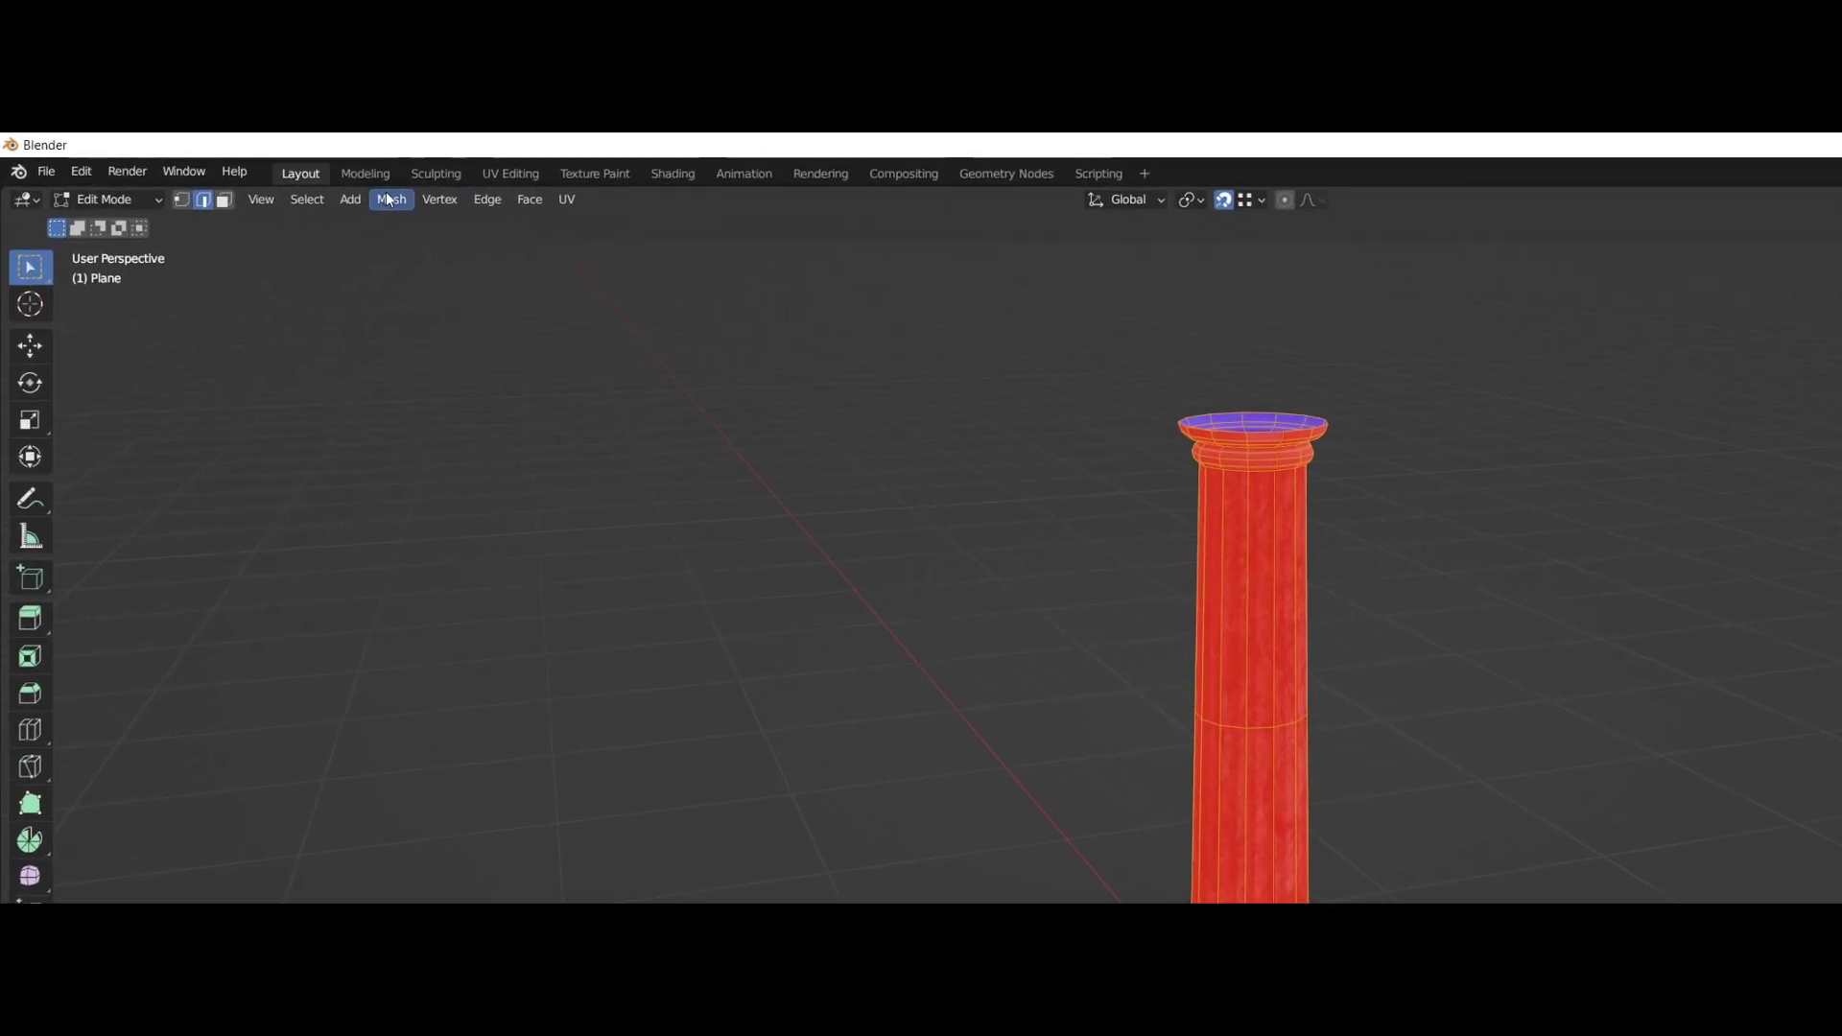
pyautogui.click(392, 200)
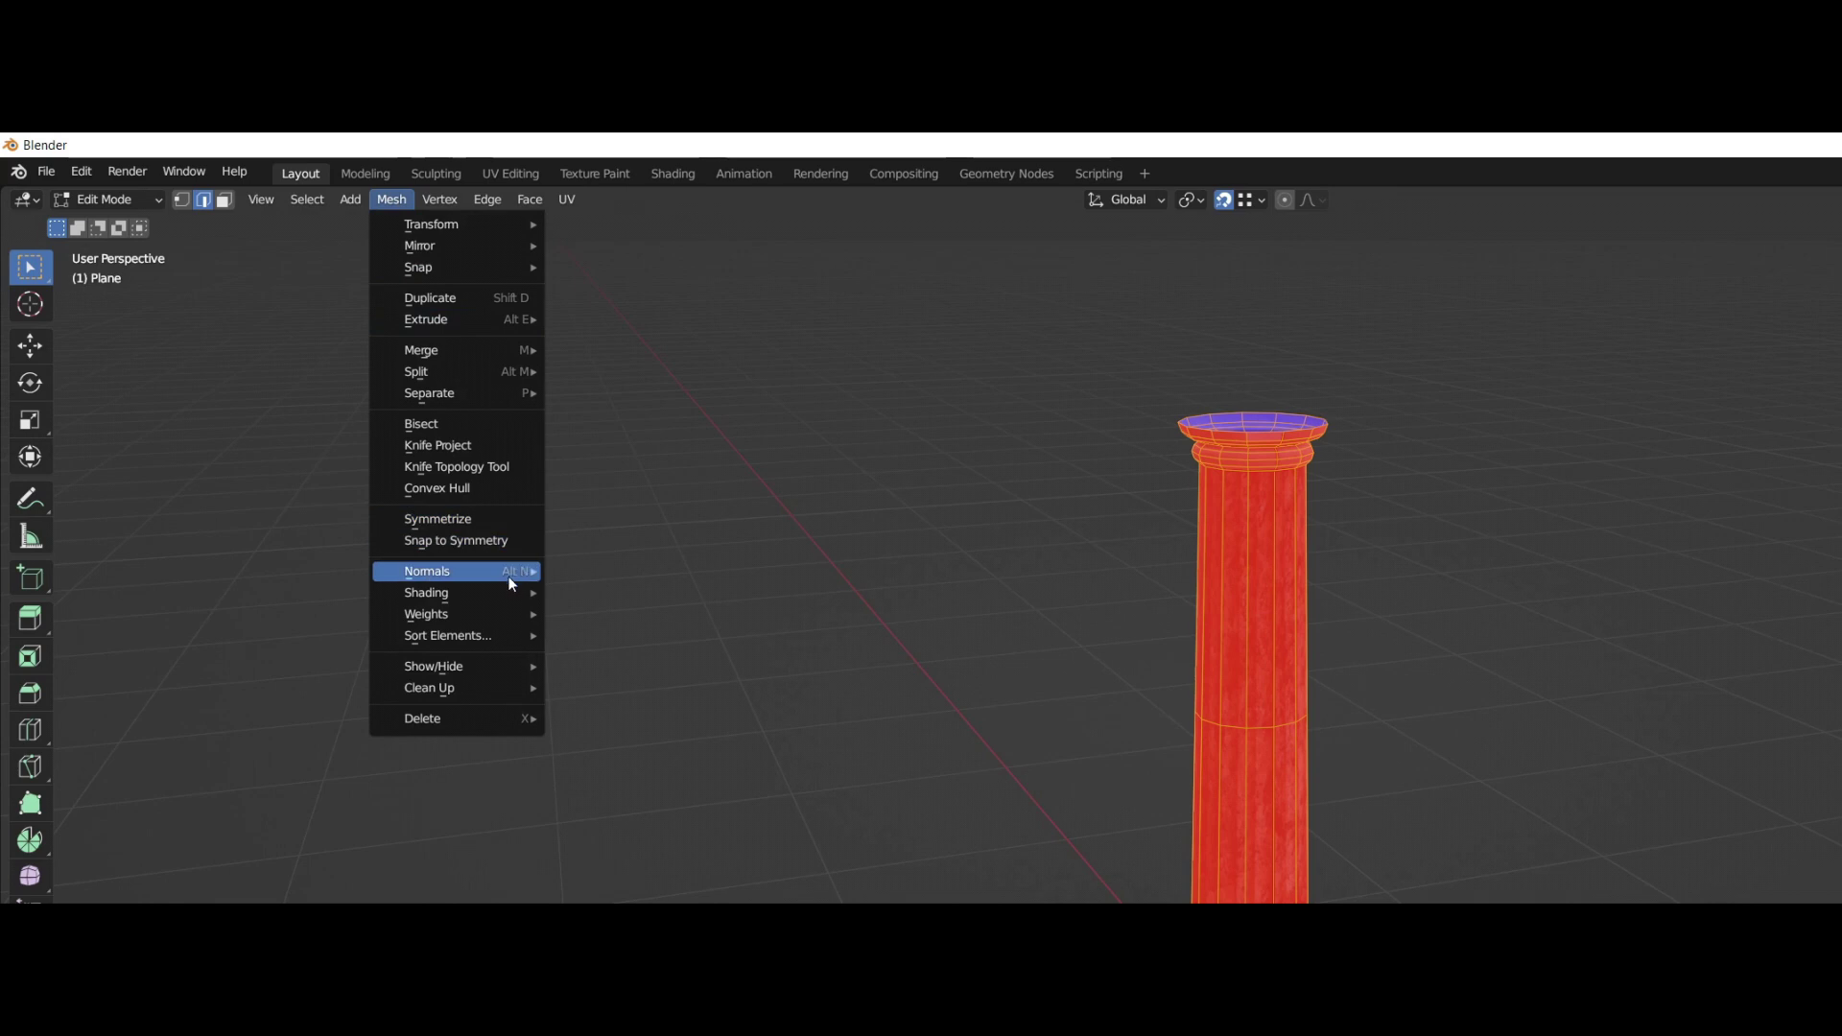
pyautogui.moveTo(478, 569)
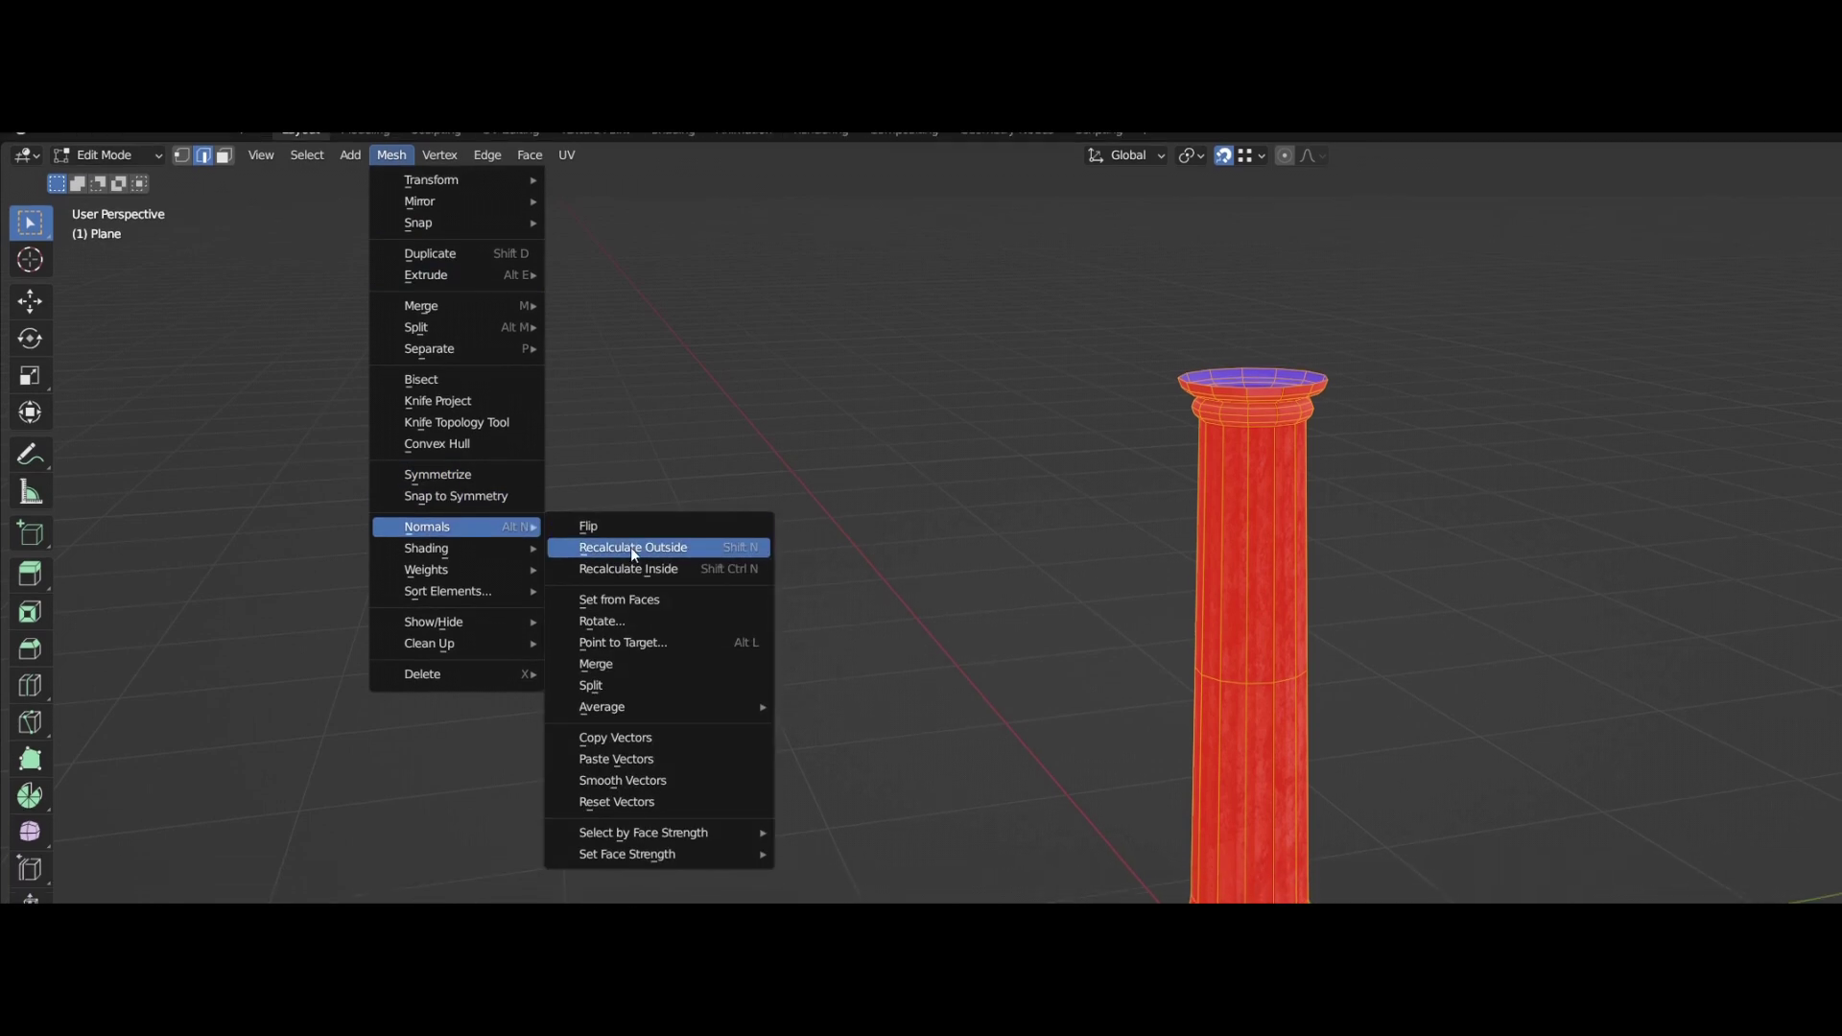
pyautogui.click(671, 338)
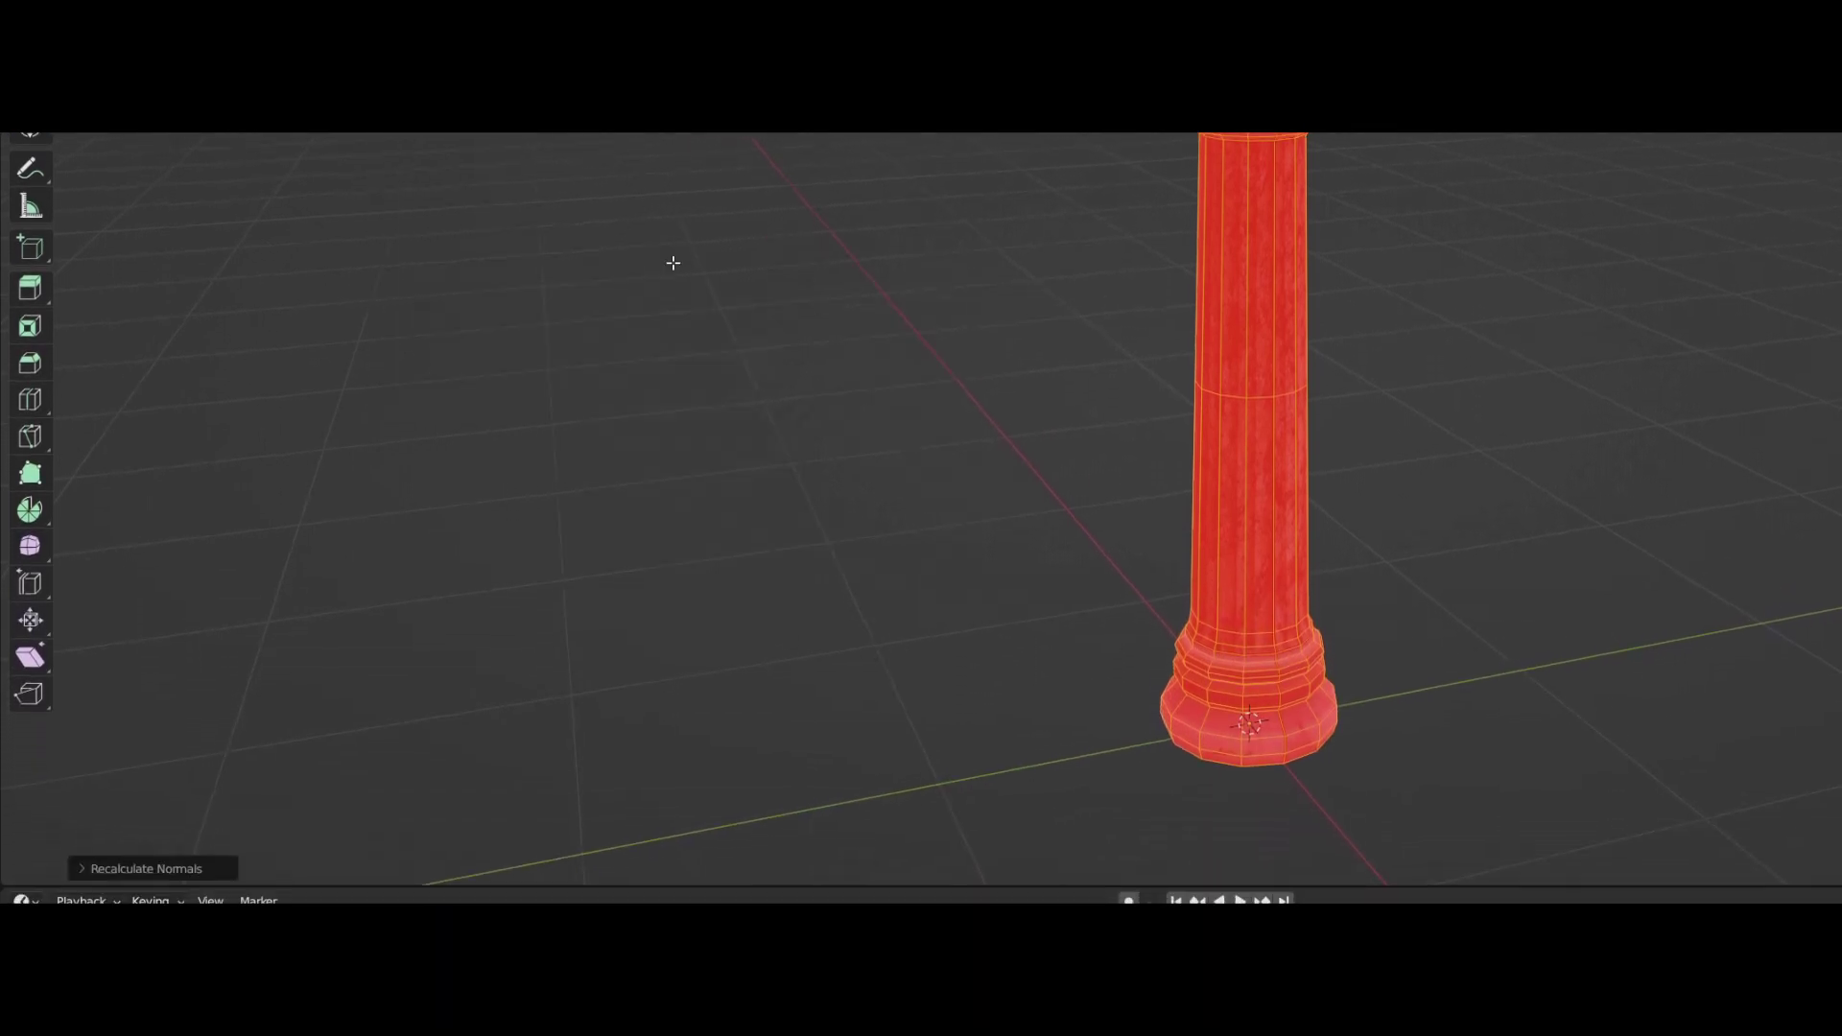
pyautogui.click(111, 814)
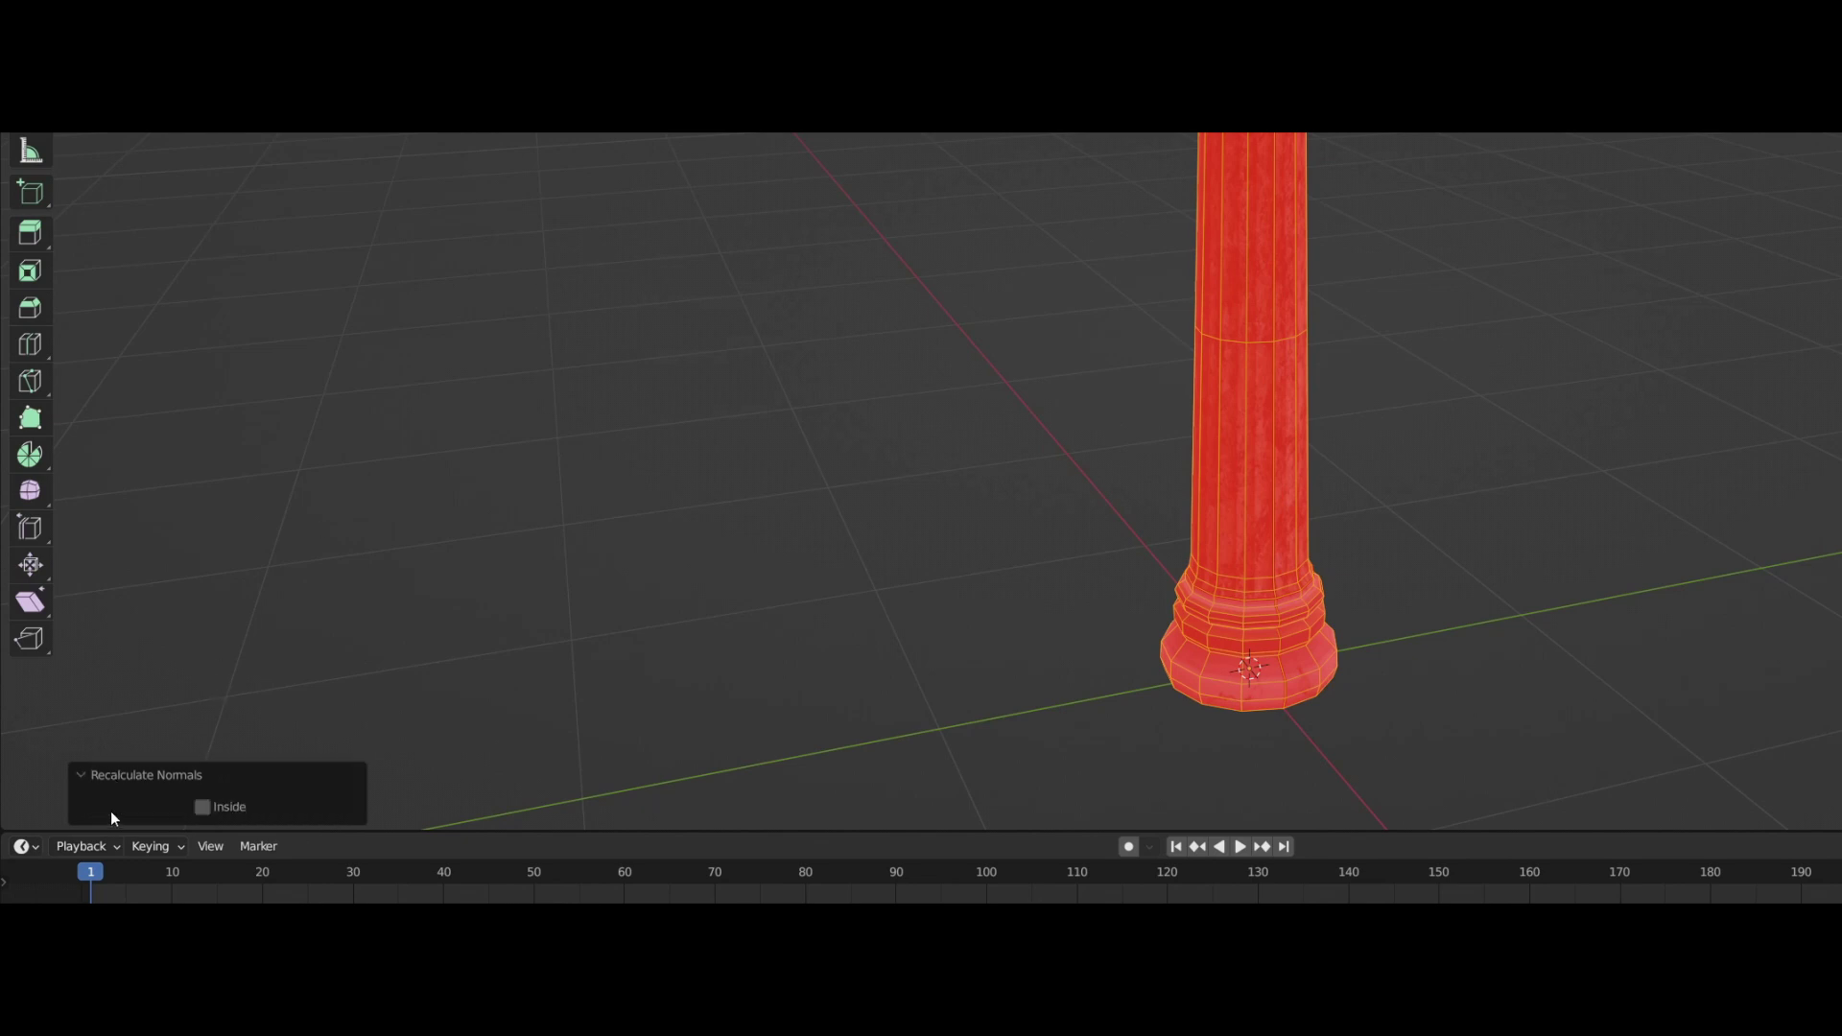
pyautogui.click(210, 807)
pyautogui.click(712, 581)
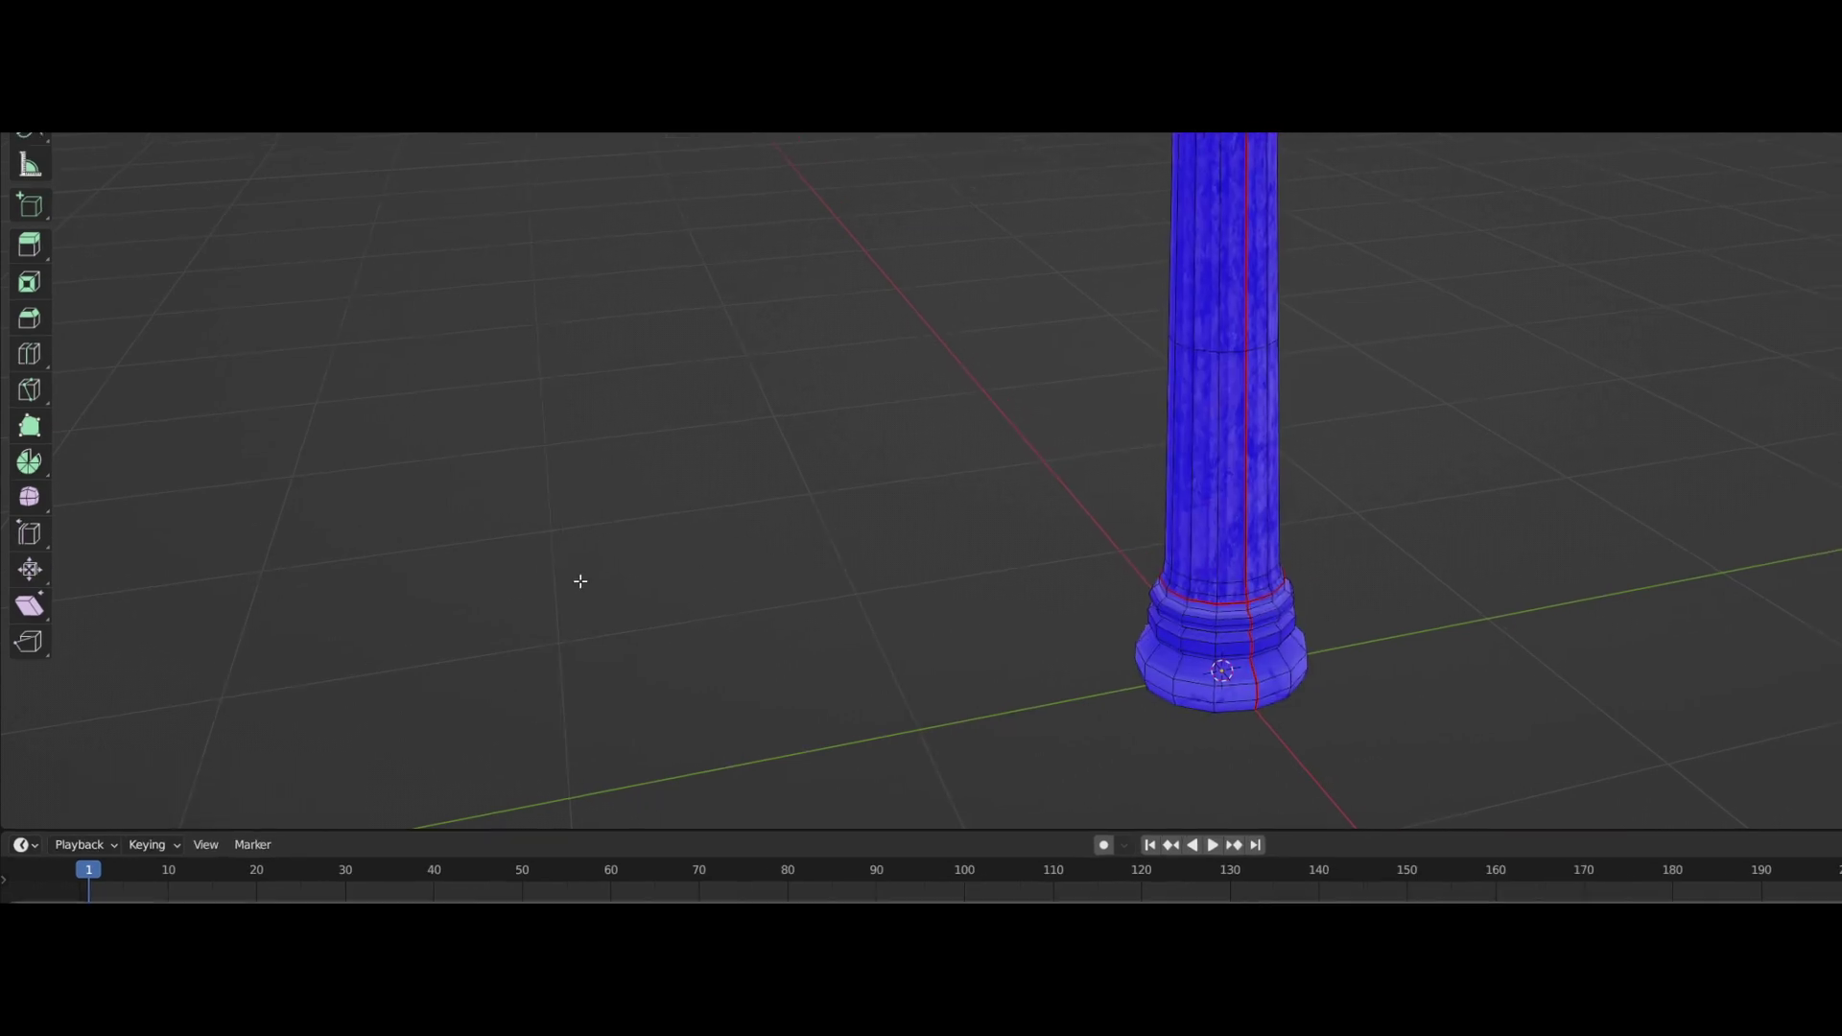
# Turn off the Face Orientation overlay to show the column's texture again.
pyautogui.moveTo(581, 582); pyautogui.dragTo(394, 510, button='middle')
pyautogui.click(1673, 68)
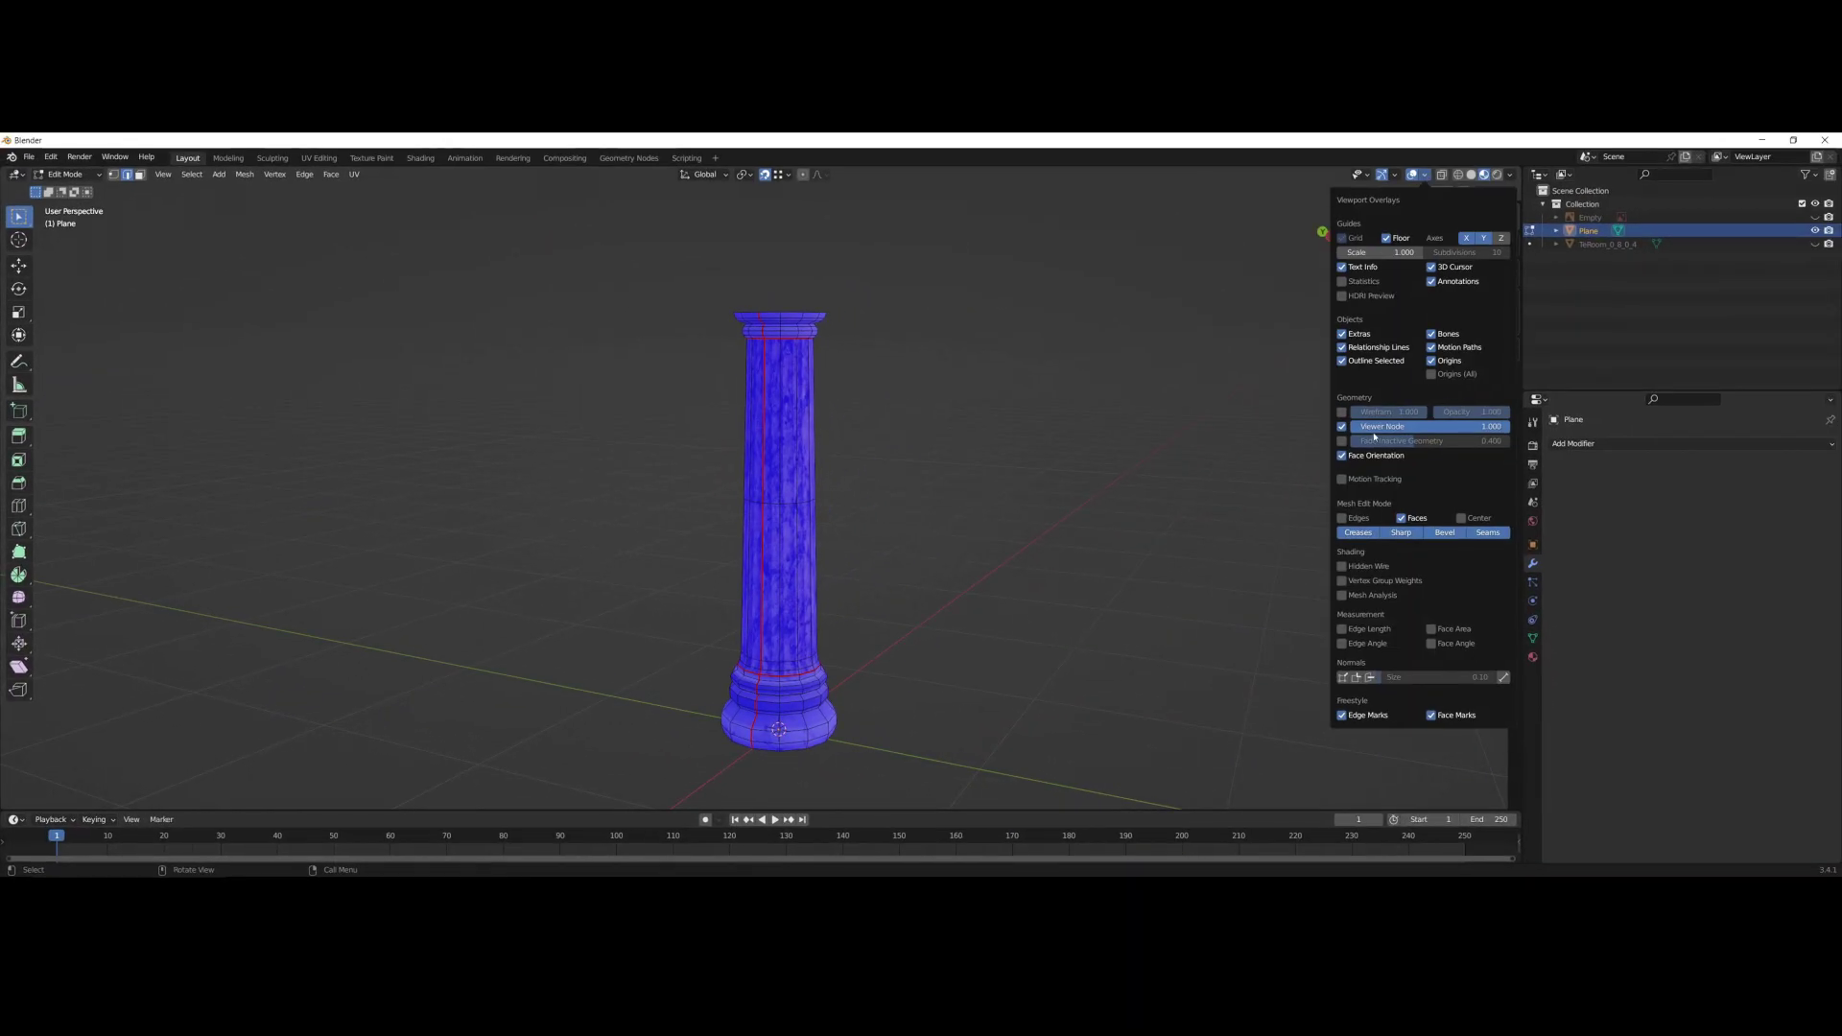
pyautogui.click(1354, 458)
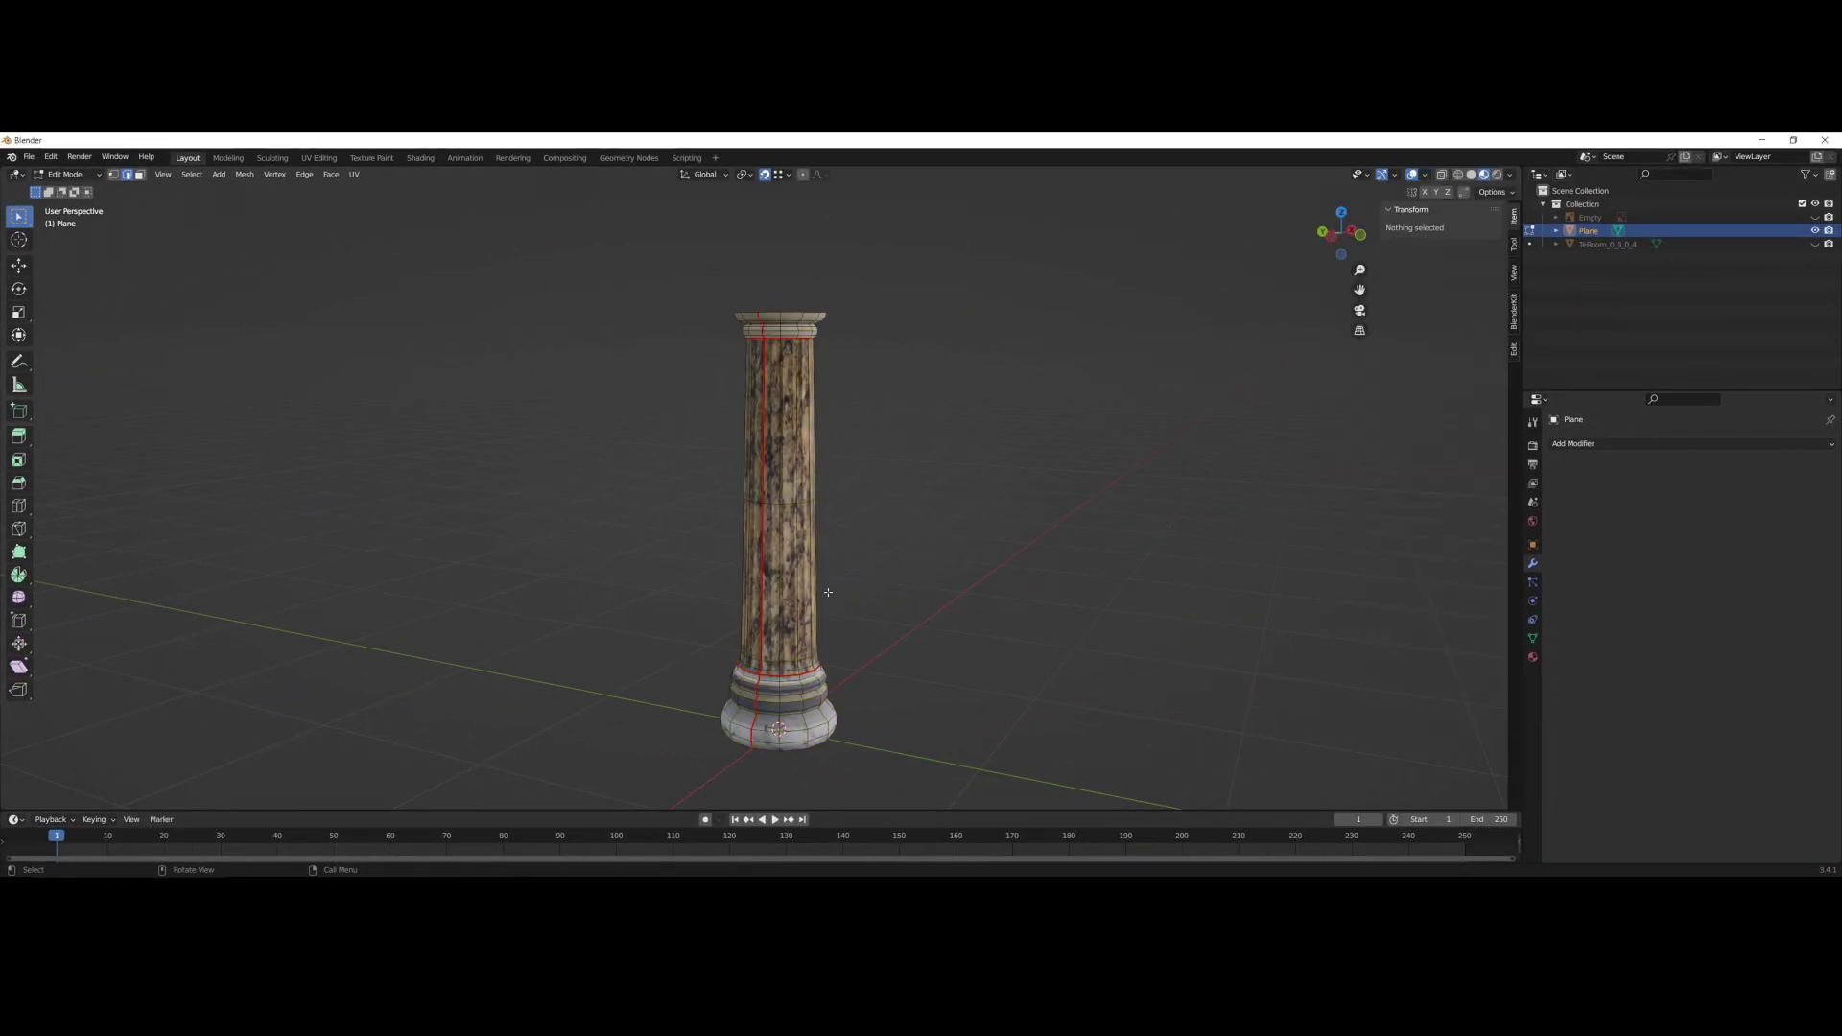
# Export the column as a Wavefront OBJ file named Colum.obj into the Tut project's Assets\Wads folder.
pyautogui.click(29, 156)
pyautogui.moveTo(60, 351)
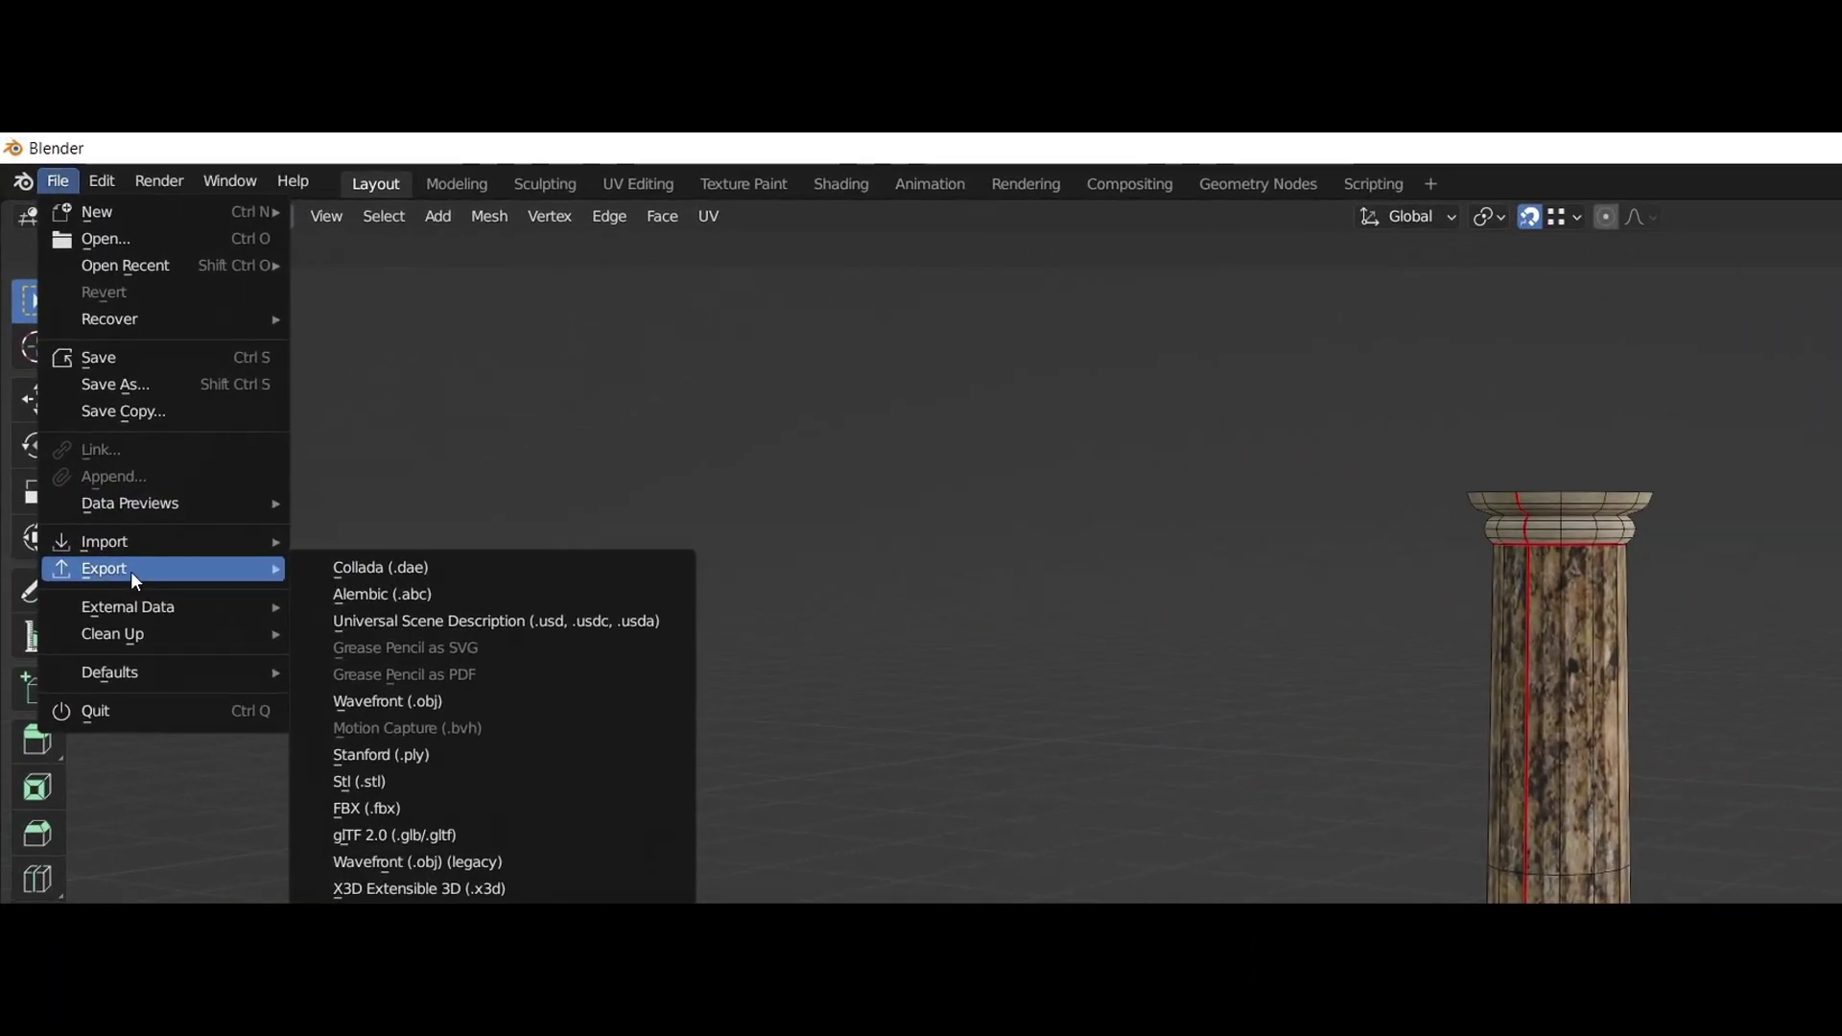
pyautogui.click(476, 703)
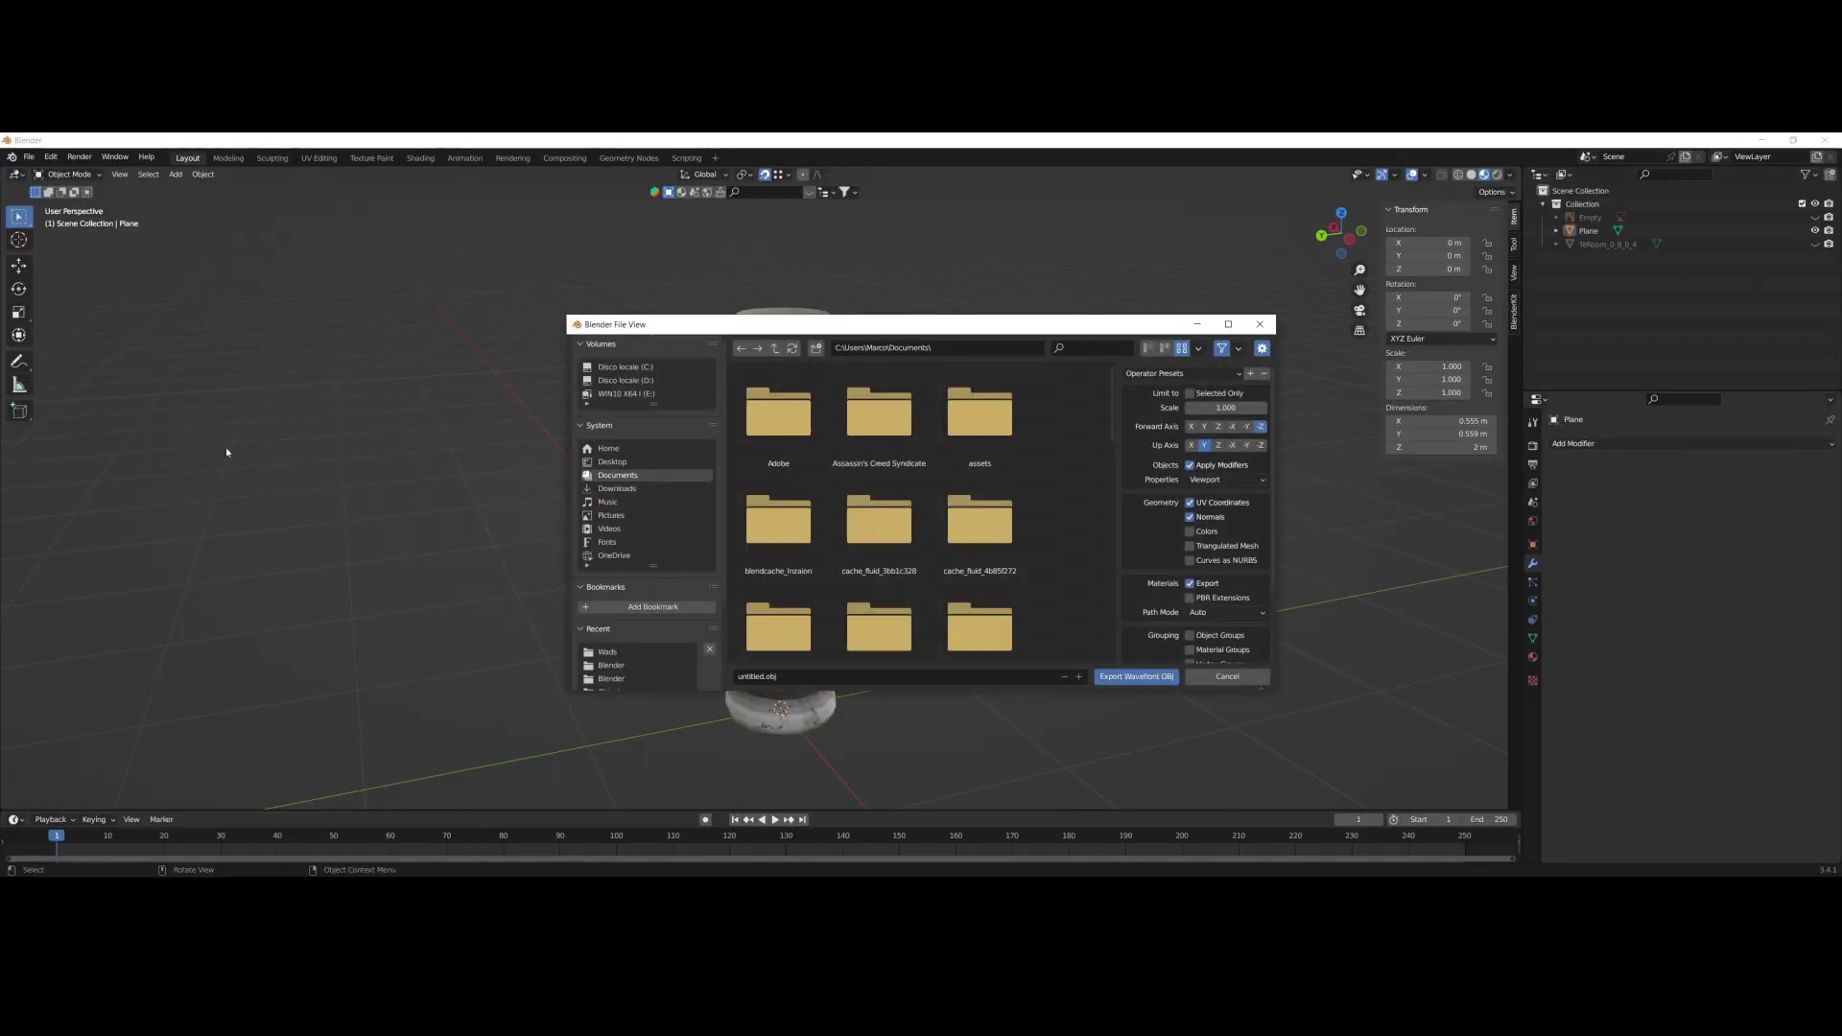
pyautogui.click(607, 652)
pyautogui.click(809, 677)
pyautogui.write('Colum')
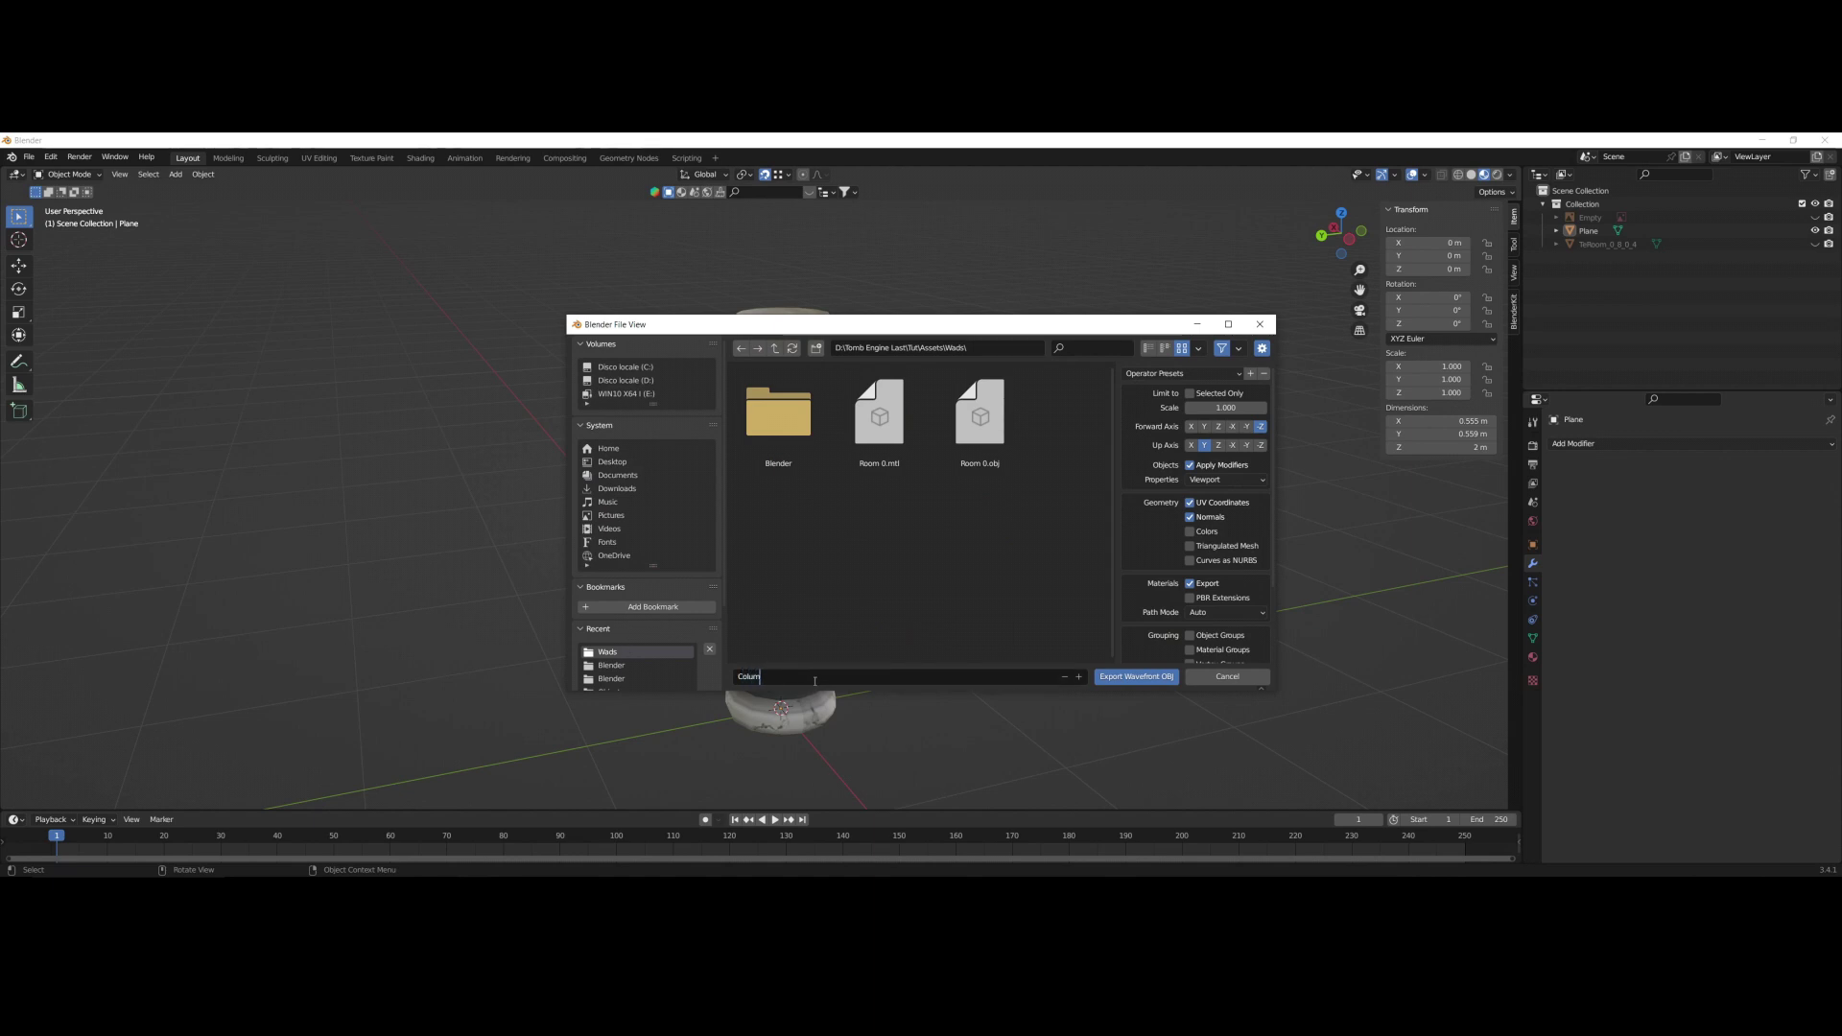
pyautogui.write('n.obj')
pyautogui.click(1147, 679)
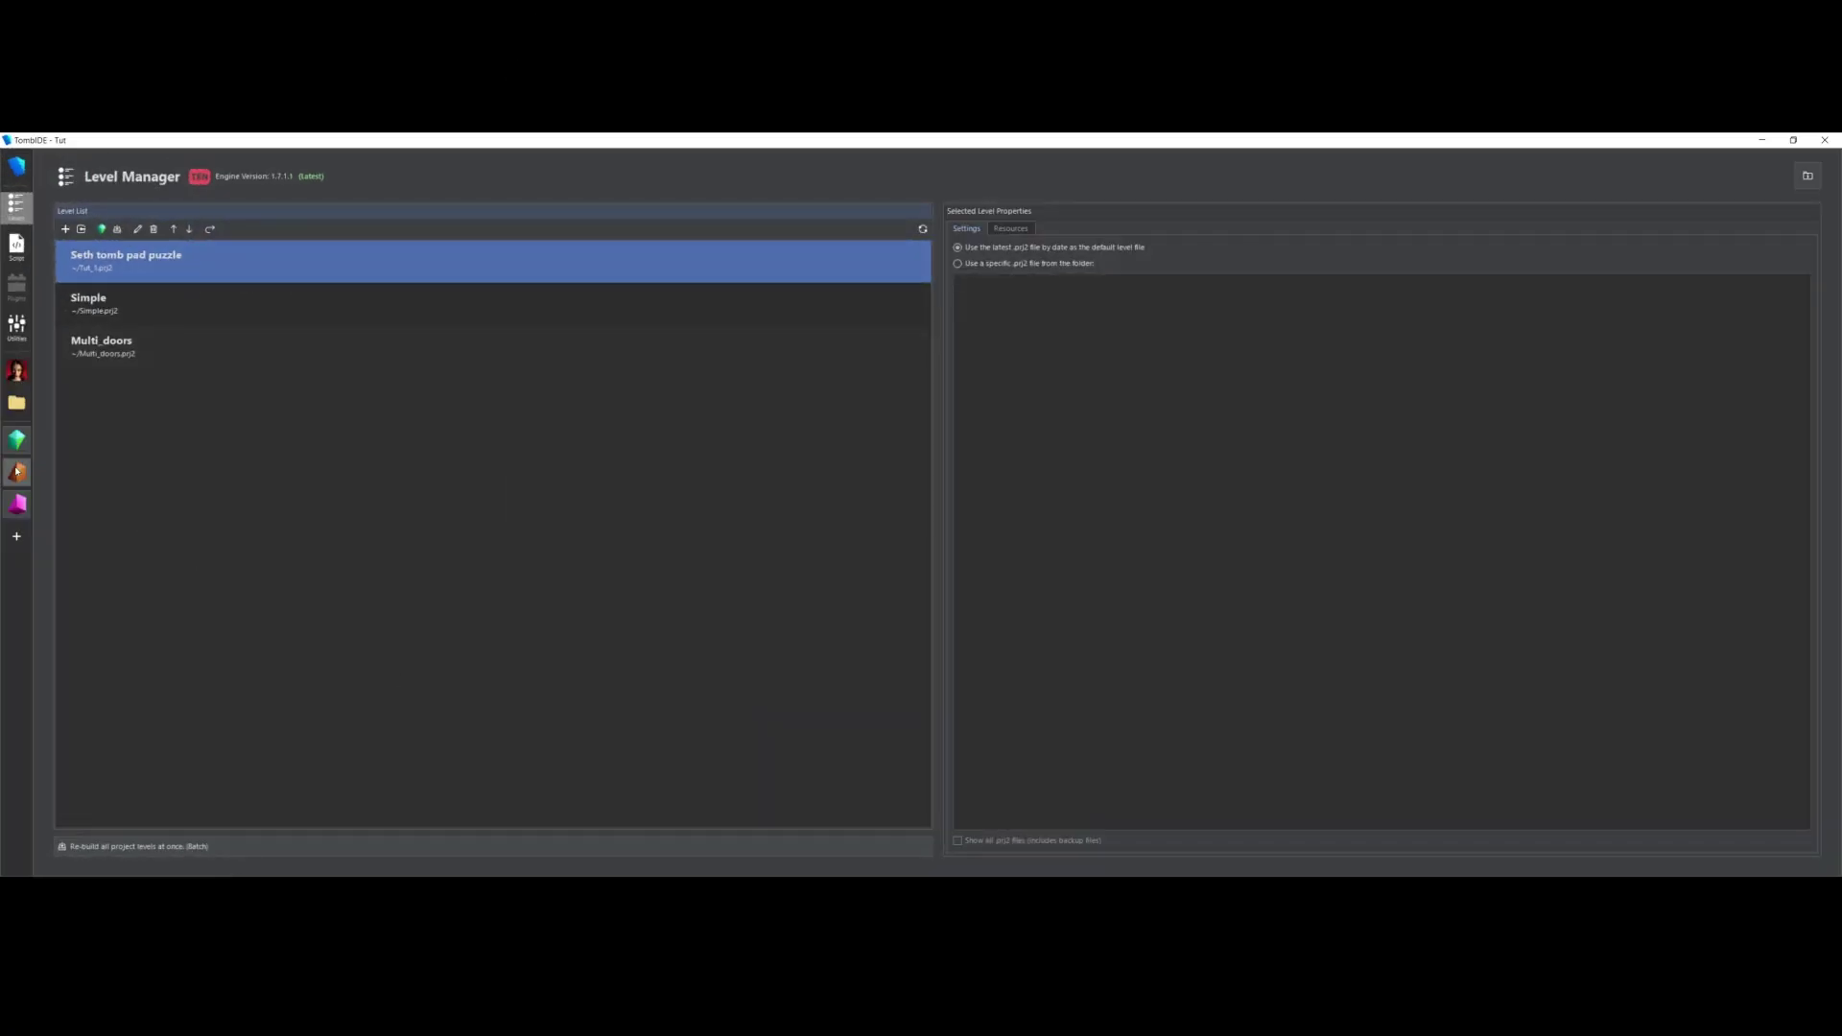
# Switch to WadTool and load the recent TombEngine.wad2 from the Tut project's Assets\Wads folder as the destination.
pyautogui.click(16, 470)
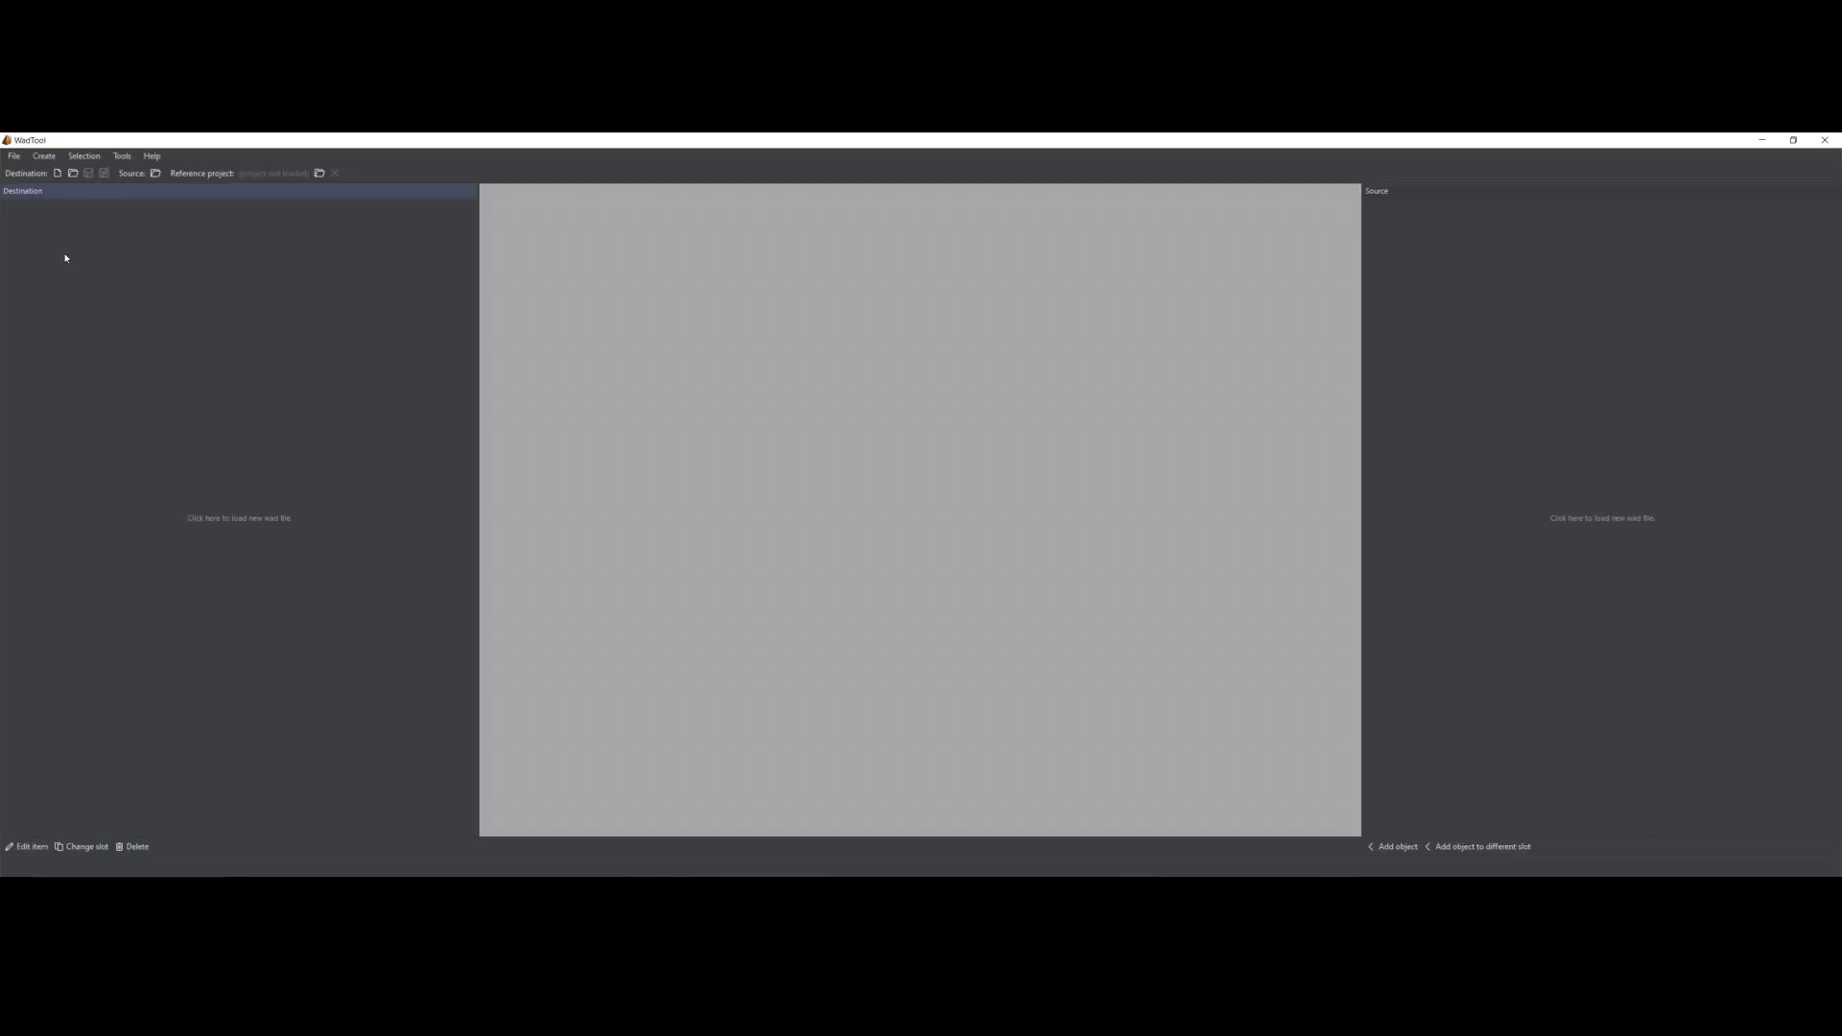
pyautogui.click(14, 155)
pyautogui.moveTo(176, 223)
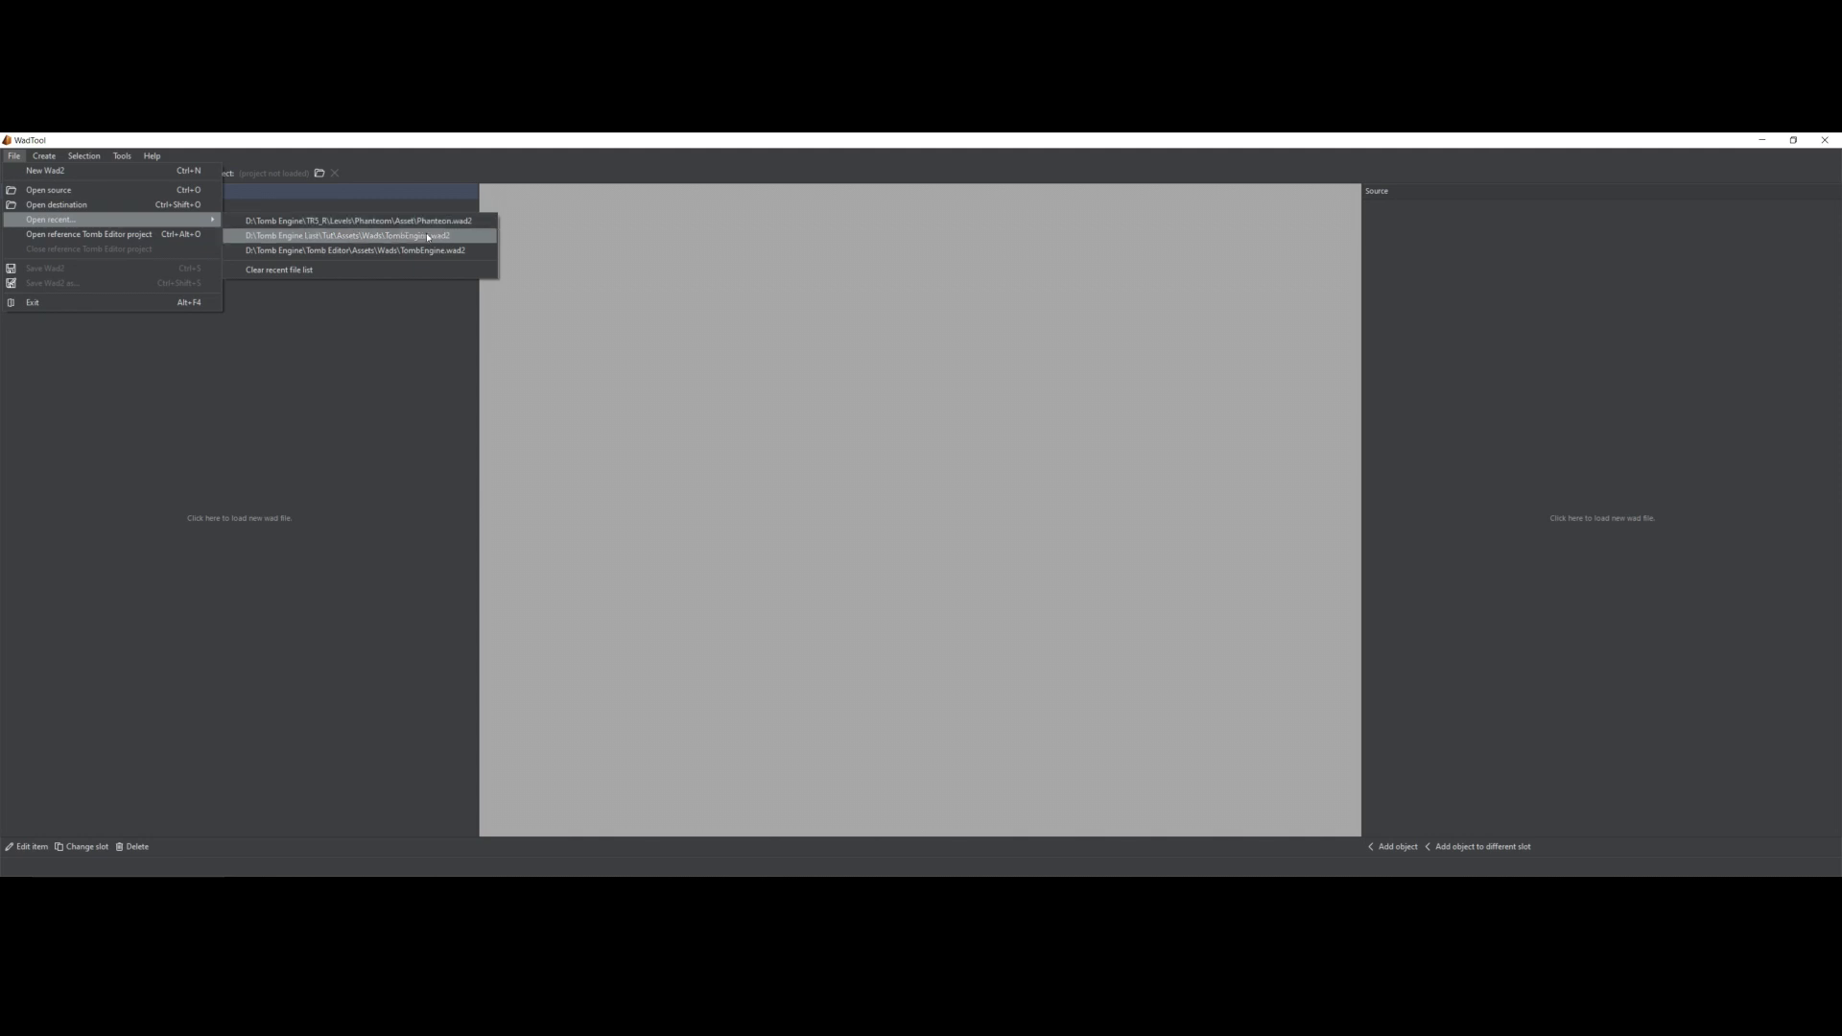
pyautogui.click(480, 236)
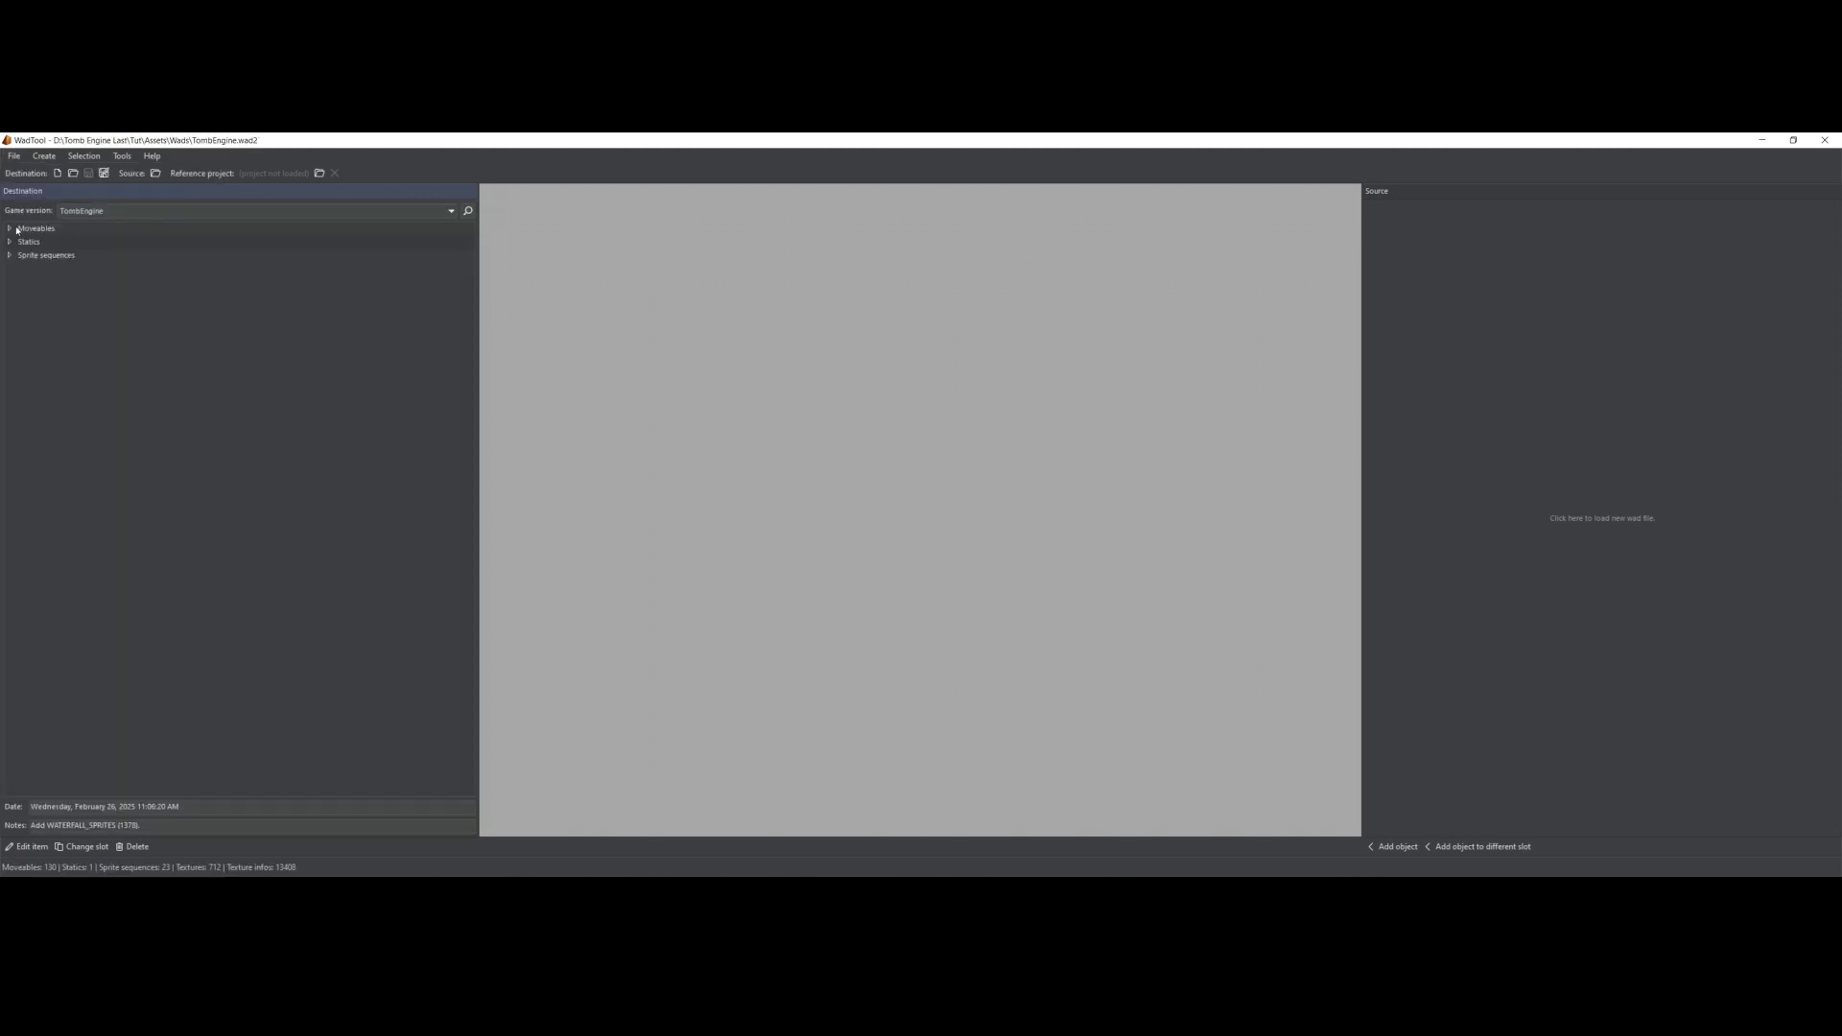
# List the destination wad's statics and preview Static #17.
pyautogui.click(7, 243)
pyautogui.click(9, 243)
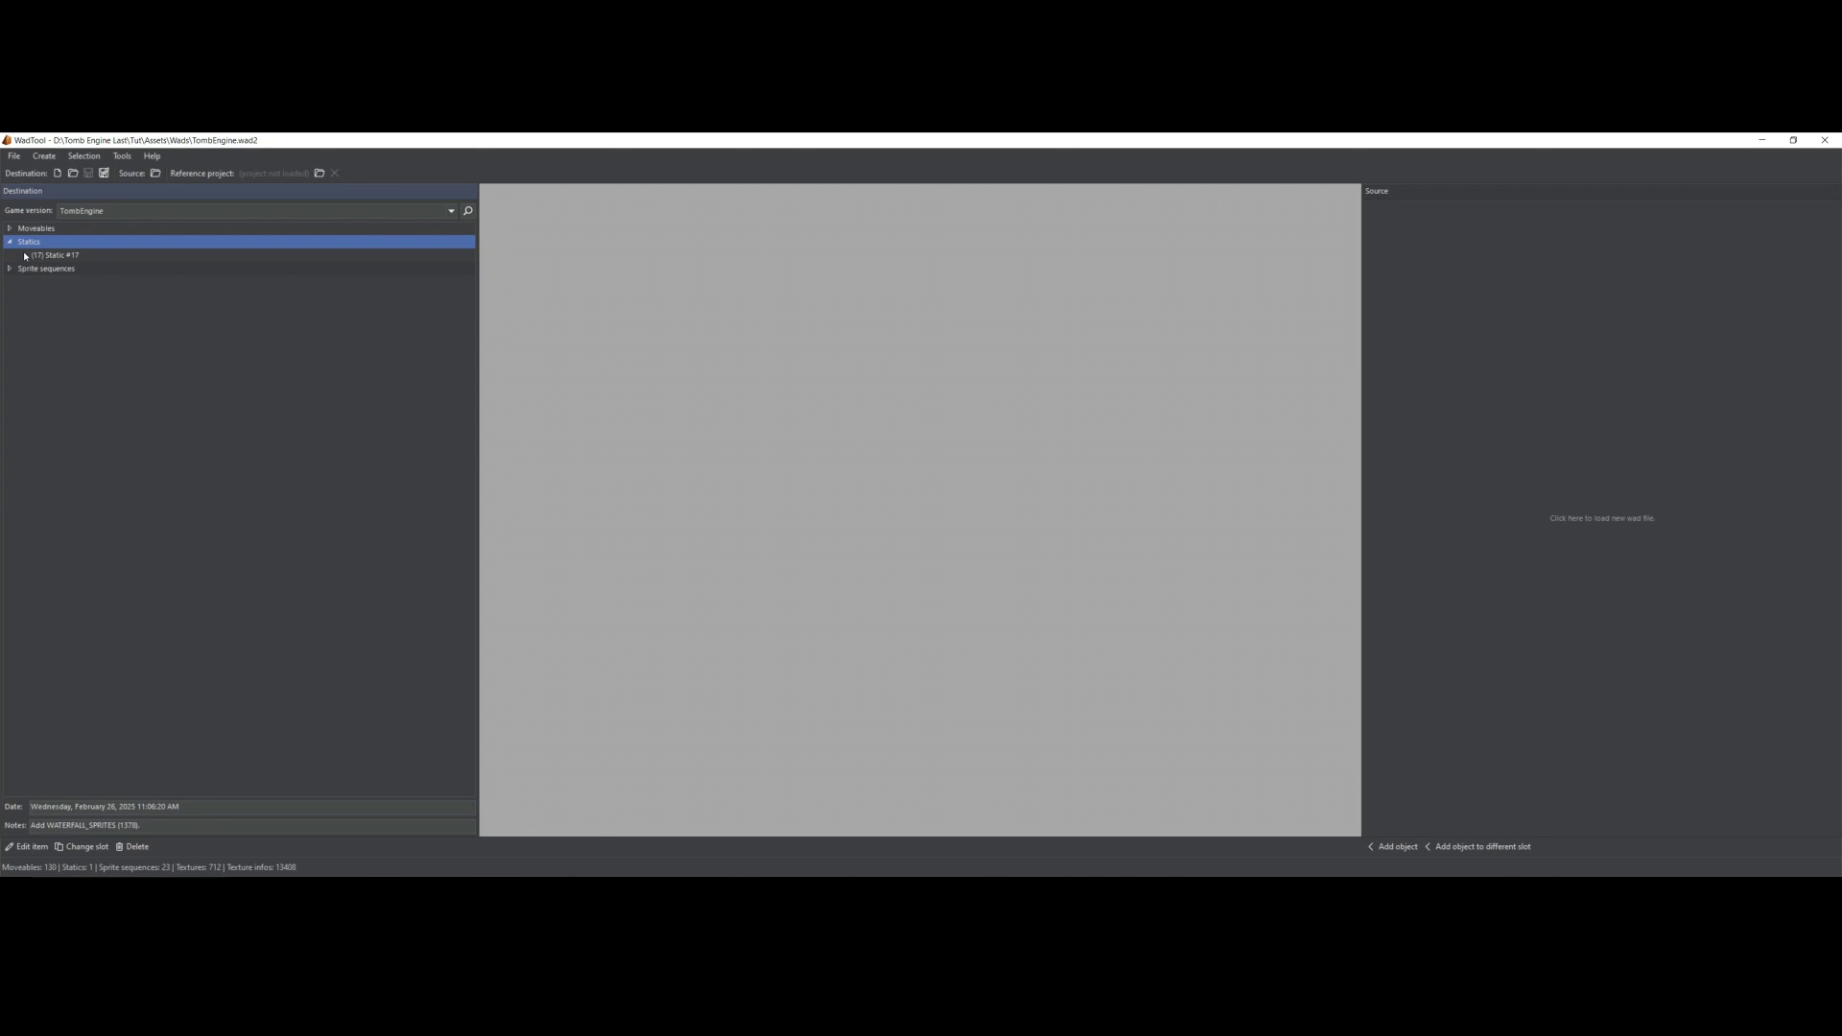
pyautogui.click(58, 255)
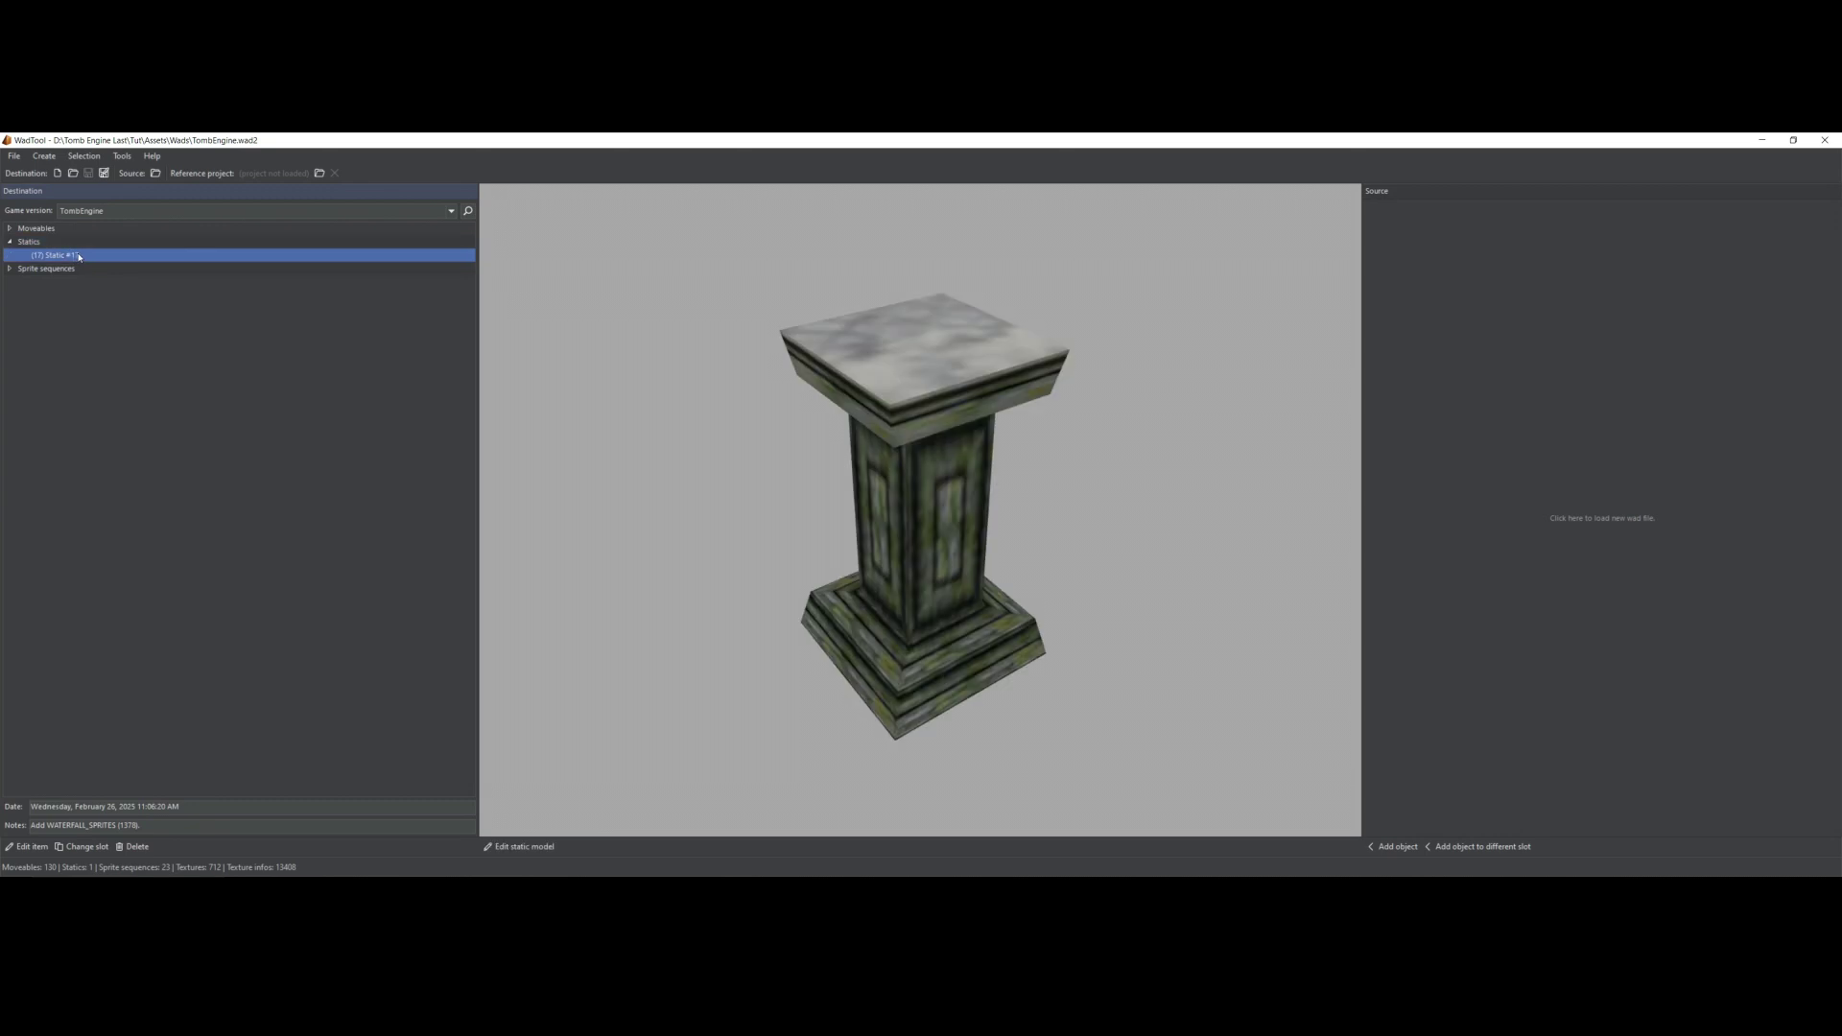
pyautogui.click(36, 229)
# Load the Streets Of Rome level wad as the source and copy its Static #9 chair into the destination wad.
pyautogui.click(1717, 510)
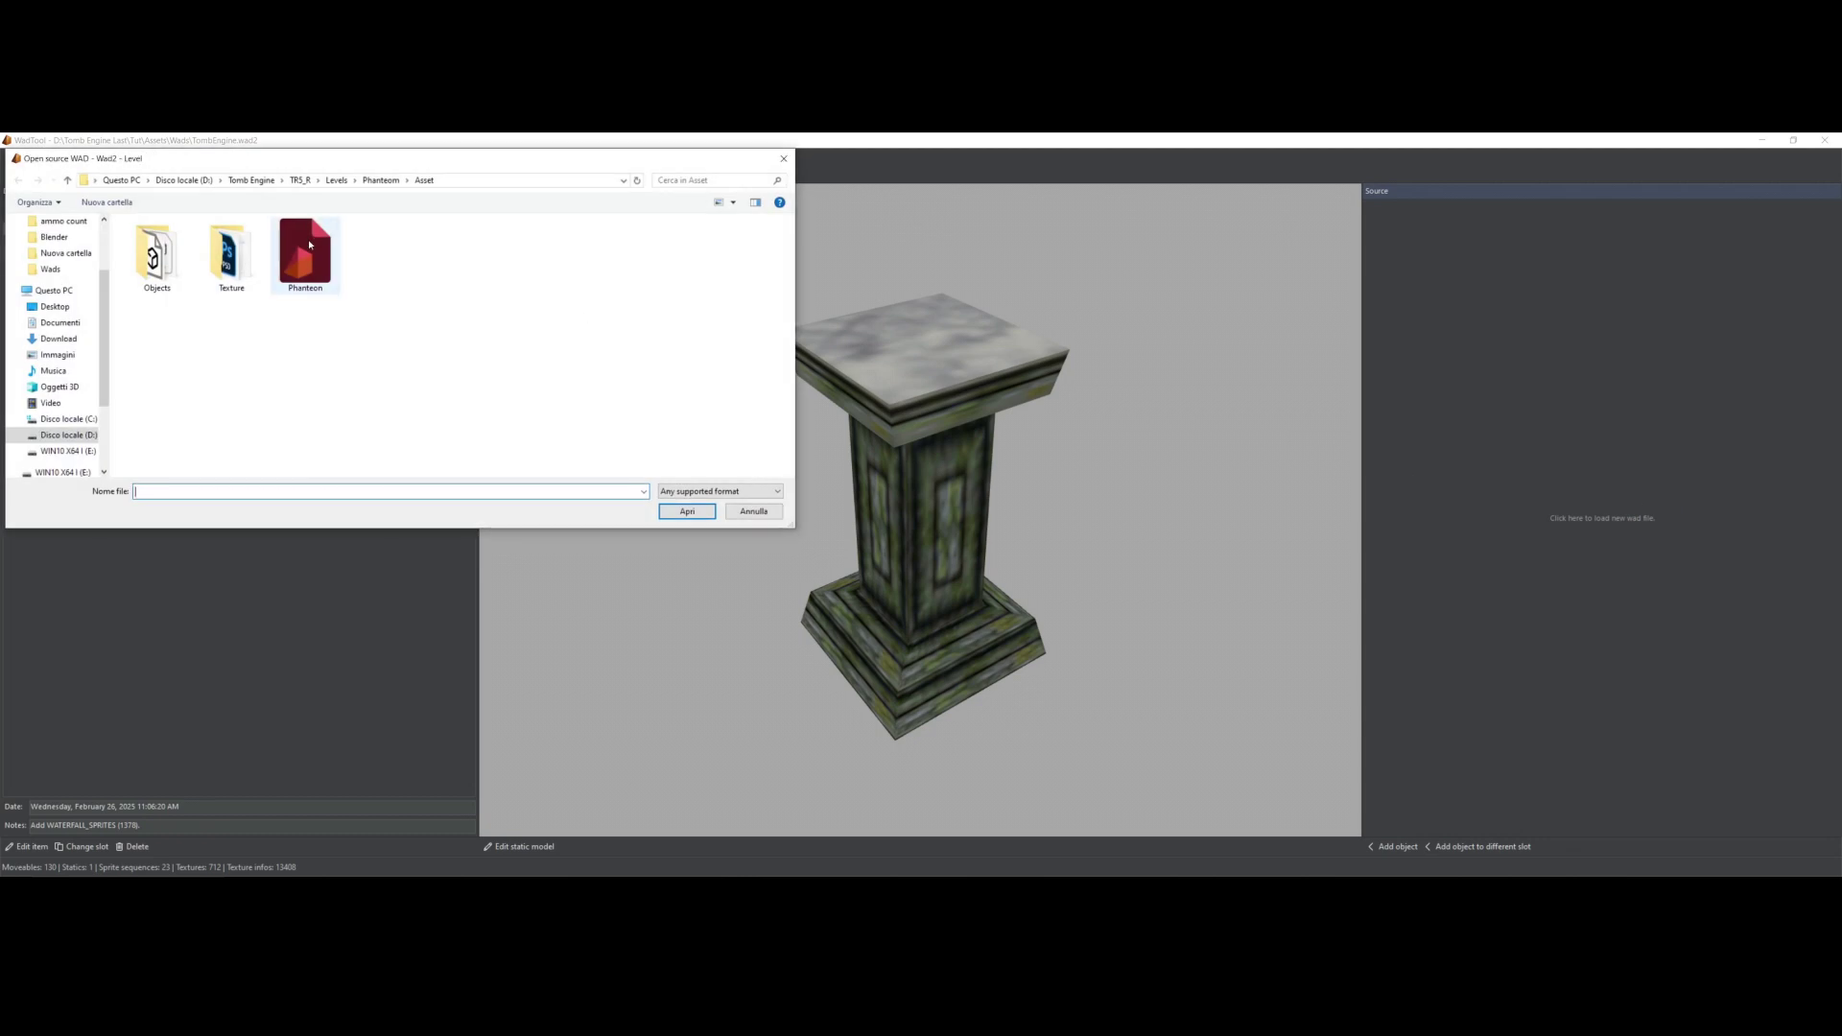
pyautogui.doubleClick(301, 257)
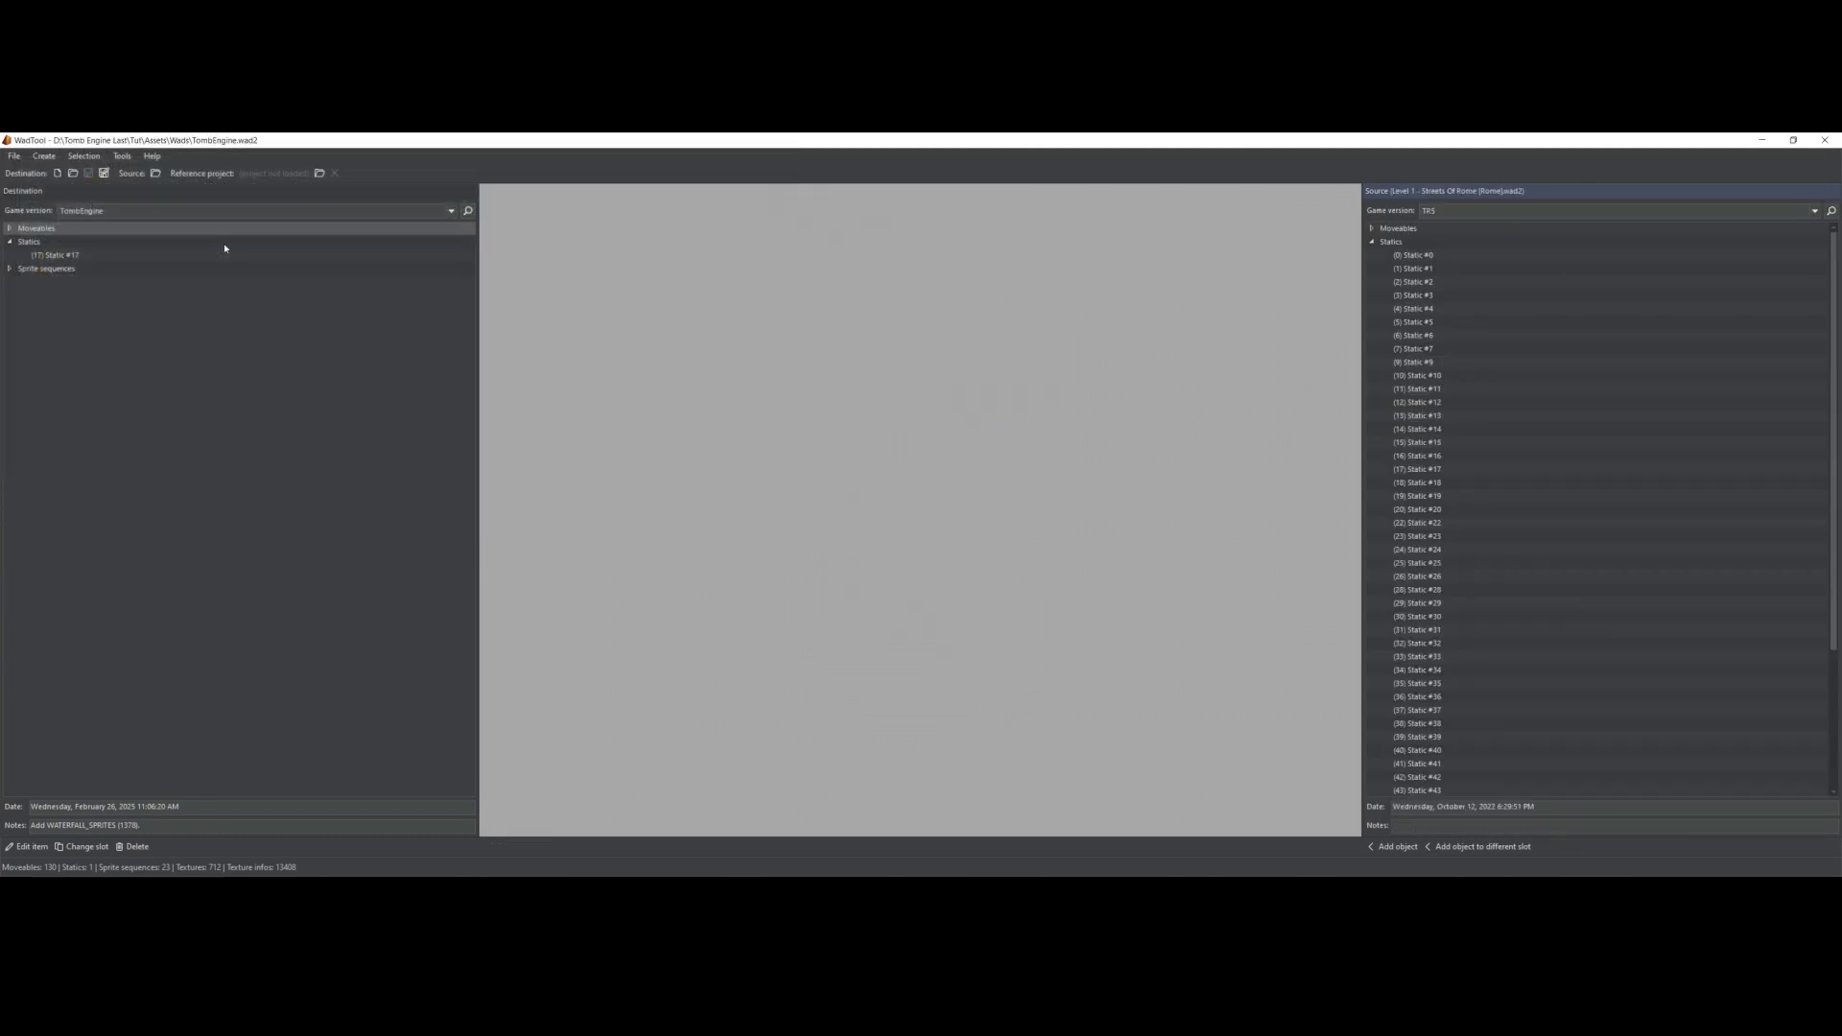
pyautogui.click(1429, 443)
pyautogui.click(1422, 363)
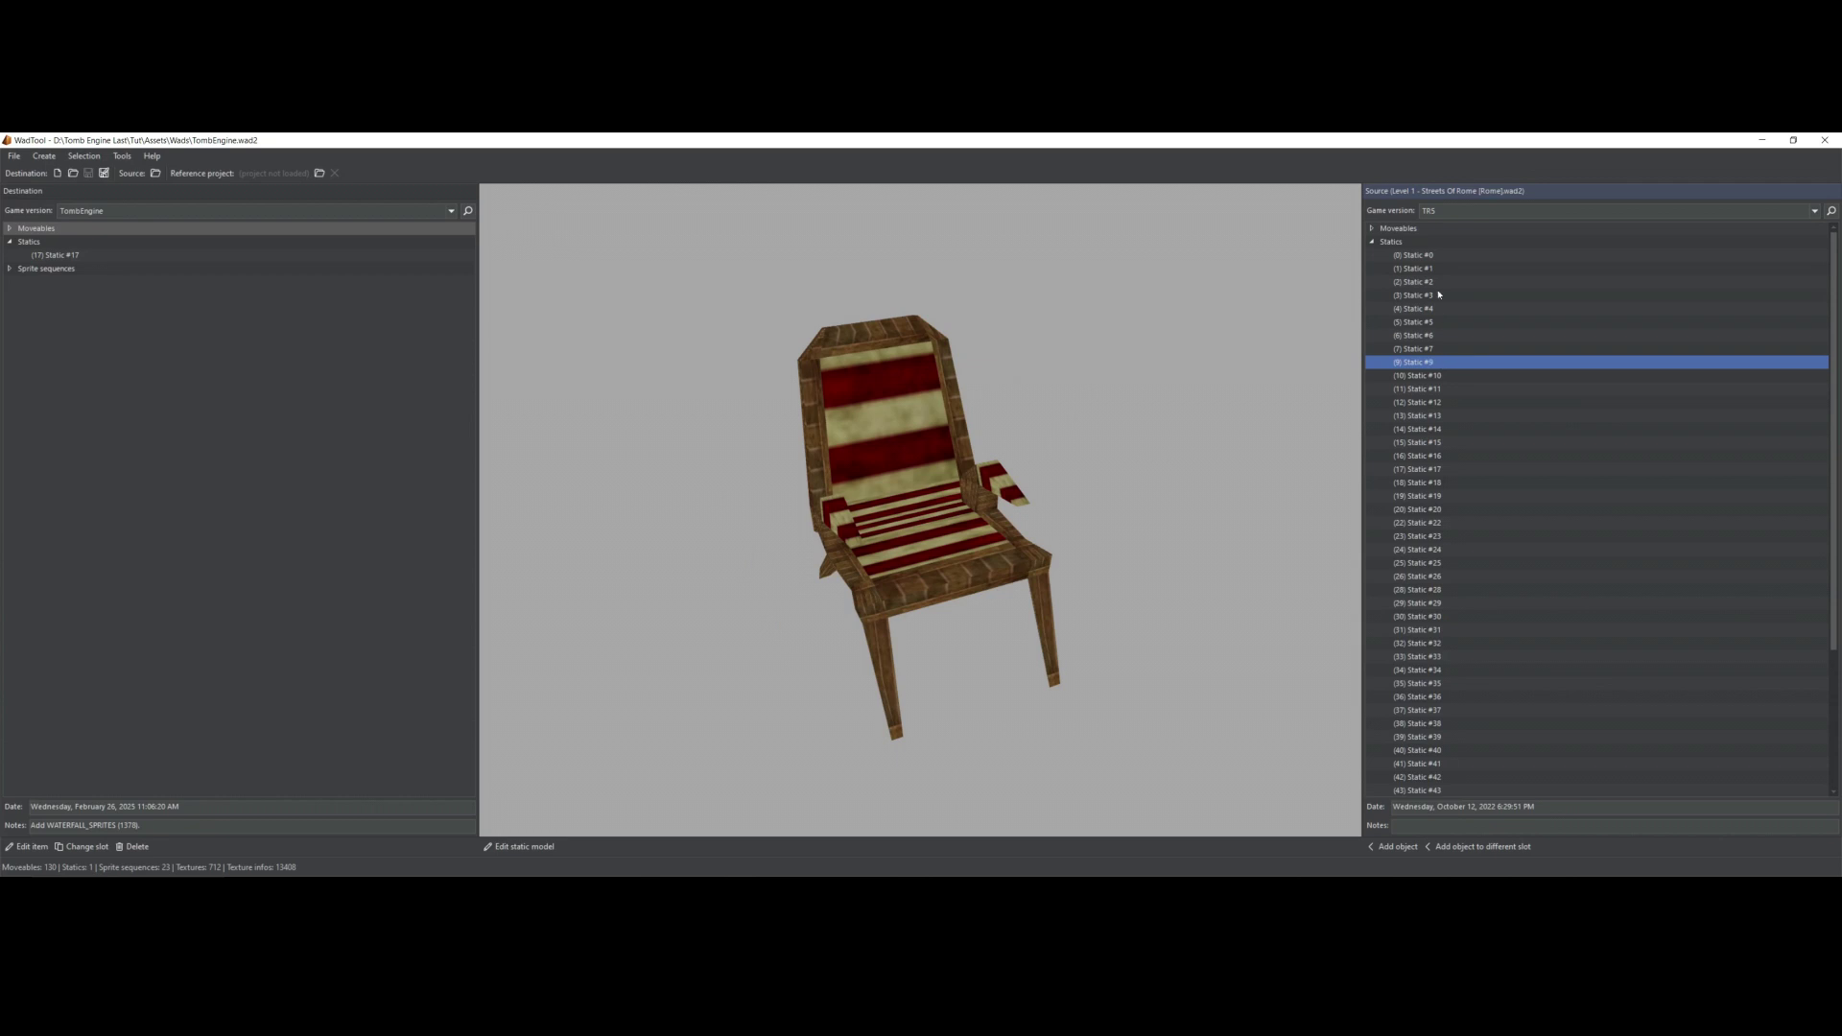
pyautogui.doubleClick(1432, 364)
# Edit the destination wad's Static #9 model, choose Colum.obj as the 3D file to import, and open the import scale for editing.
pyautogui.click(103, 269)
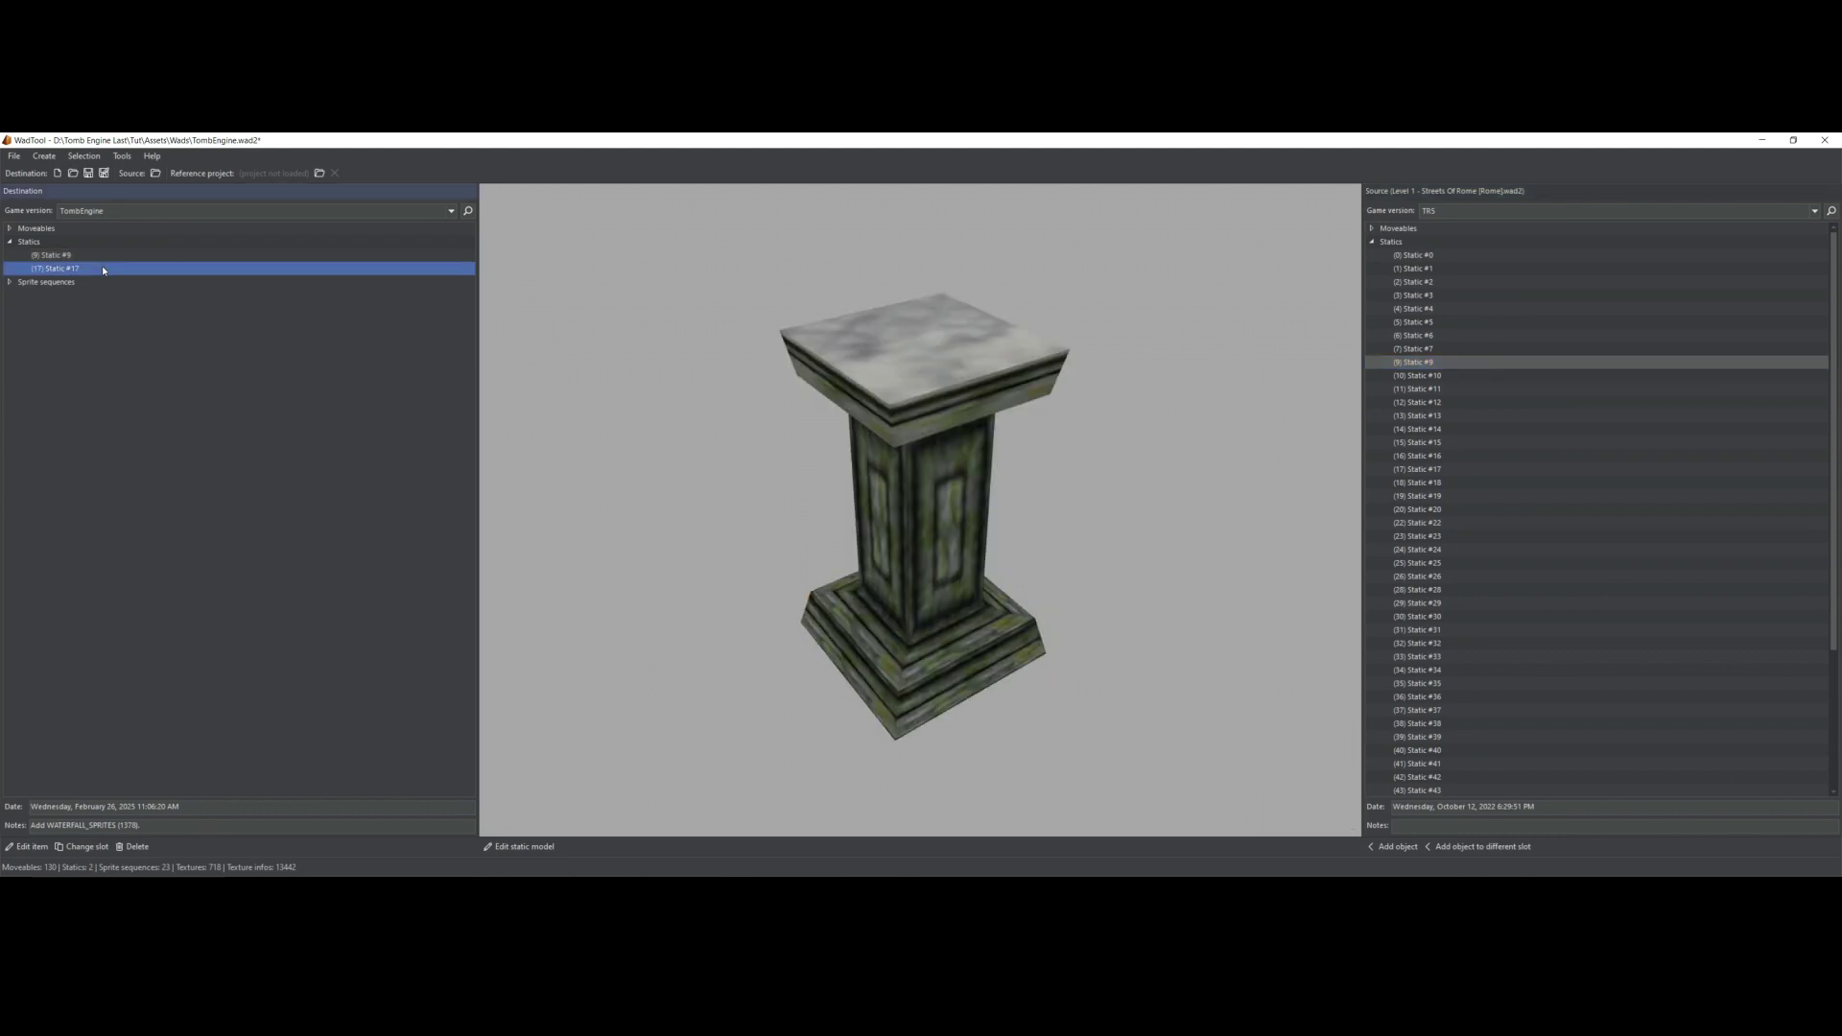
pyautogui.click(103, 256)
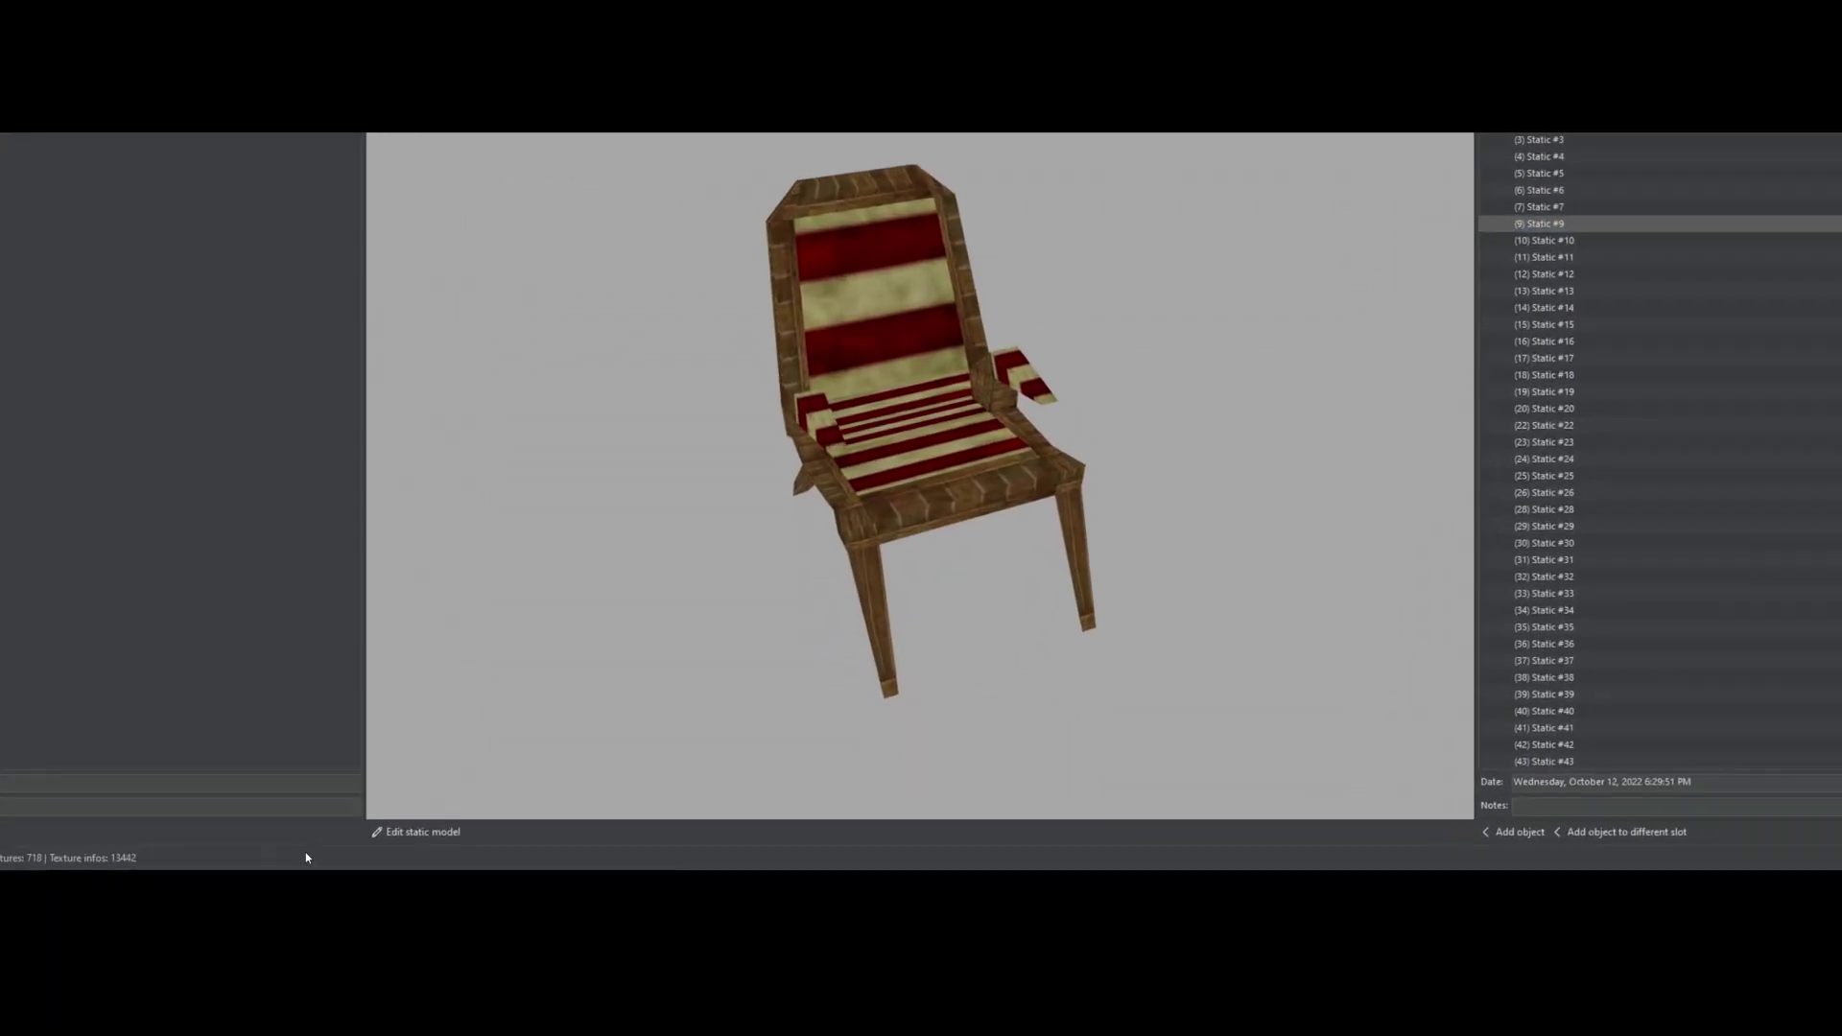
pyautogui.click(413, 832)
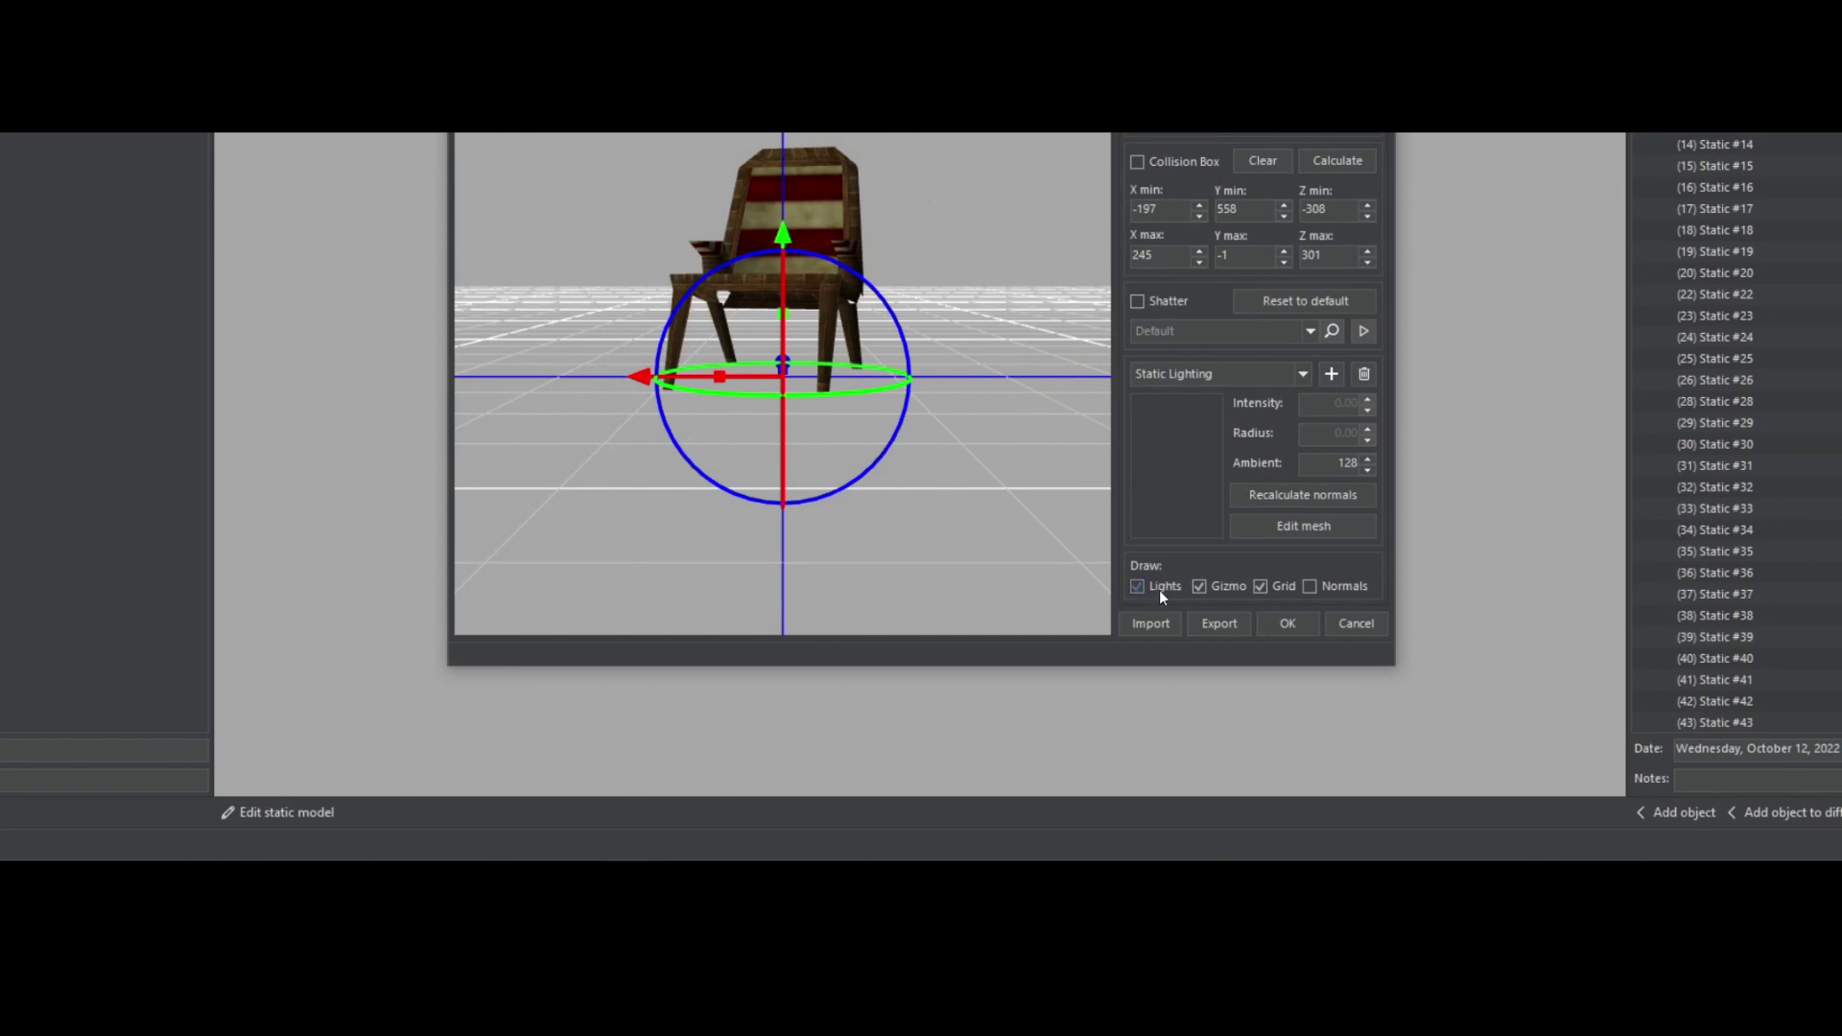
pyautogui.click(1150, 624)
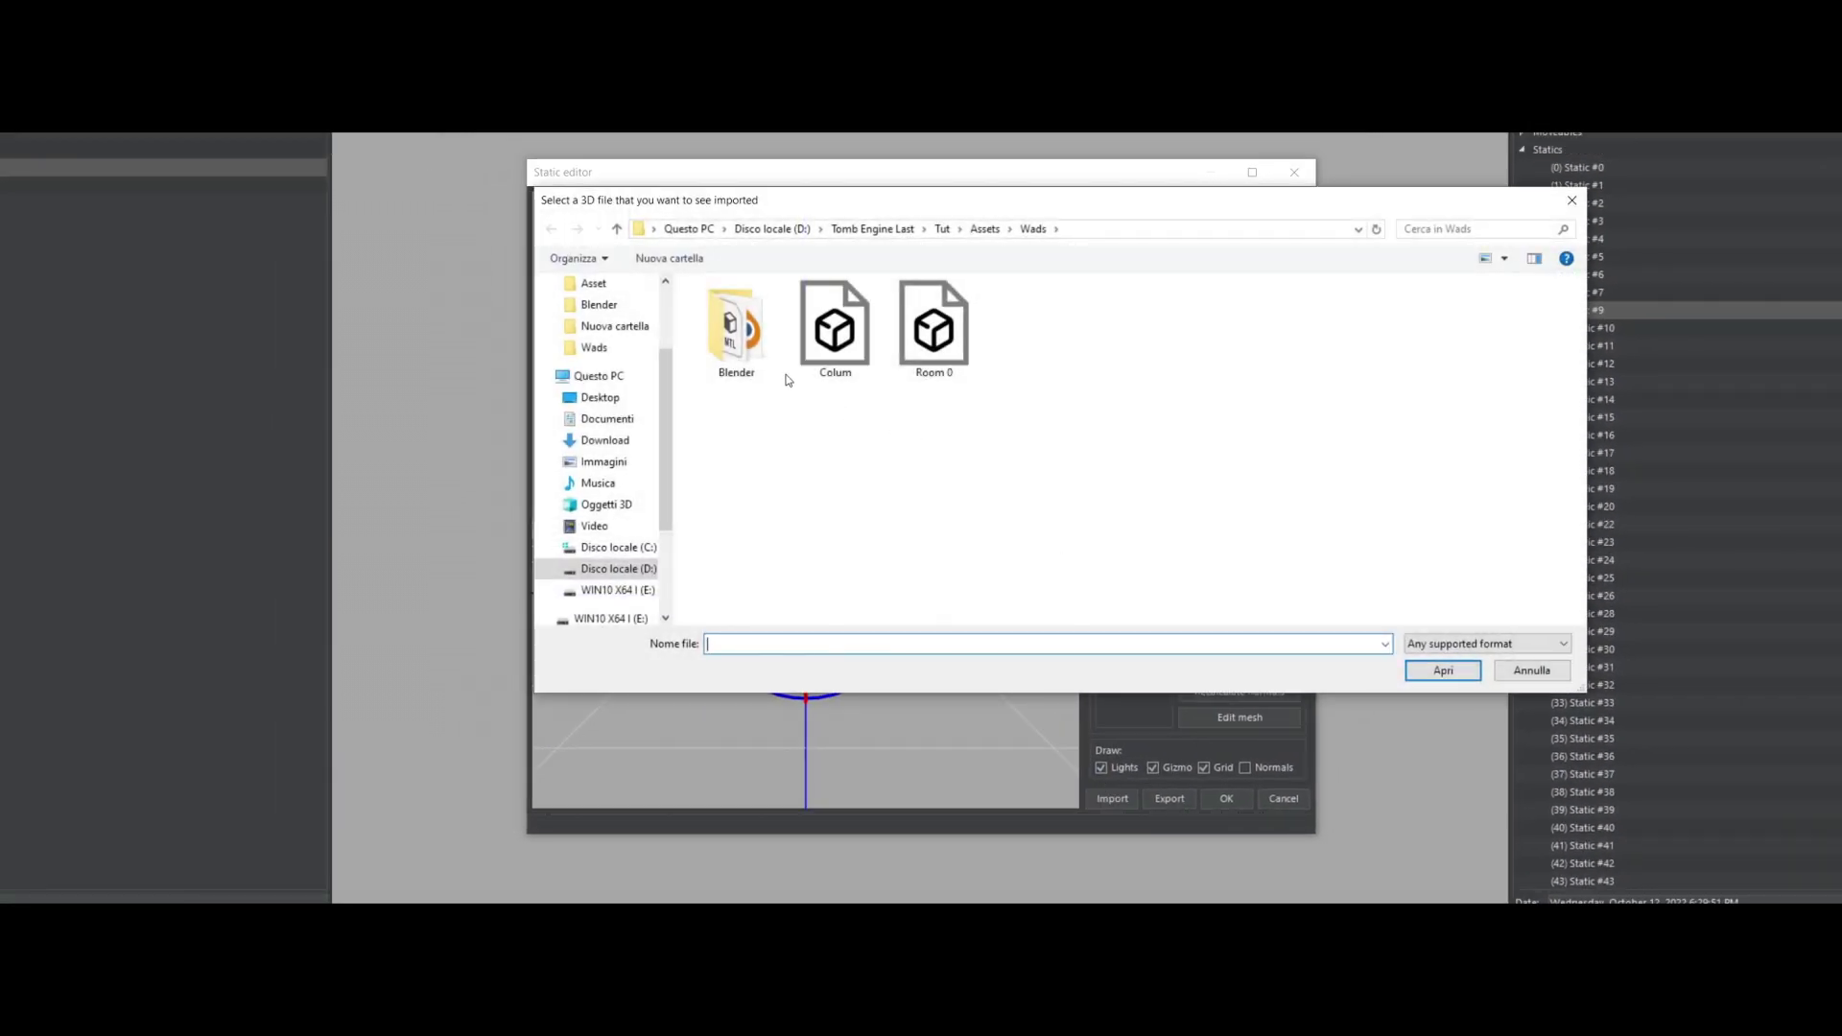
pyautogui.click(832, 375)
pyautogui.doubleClick(848, 361)
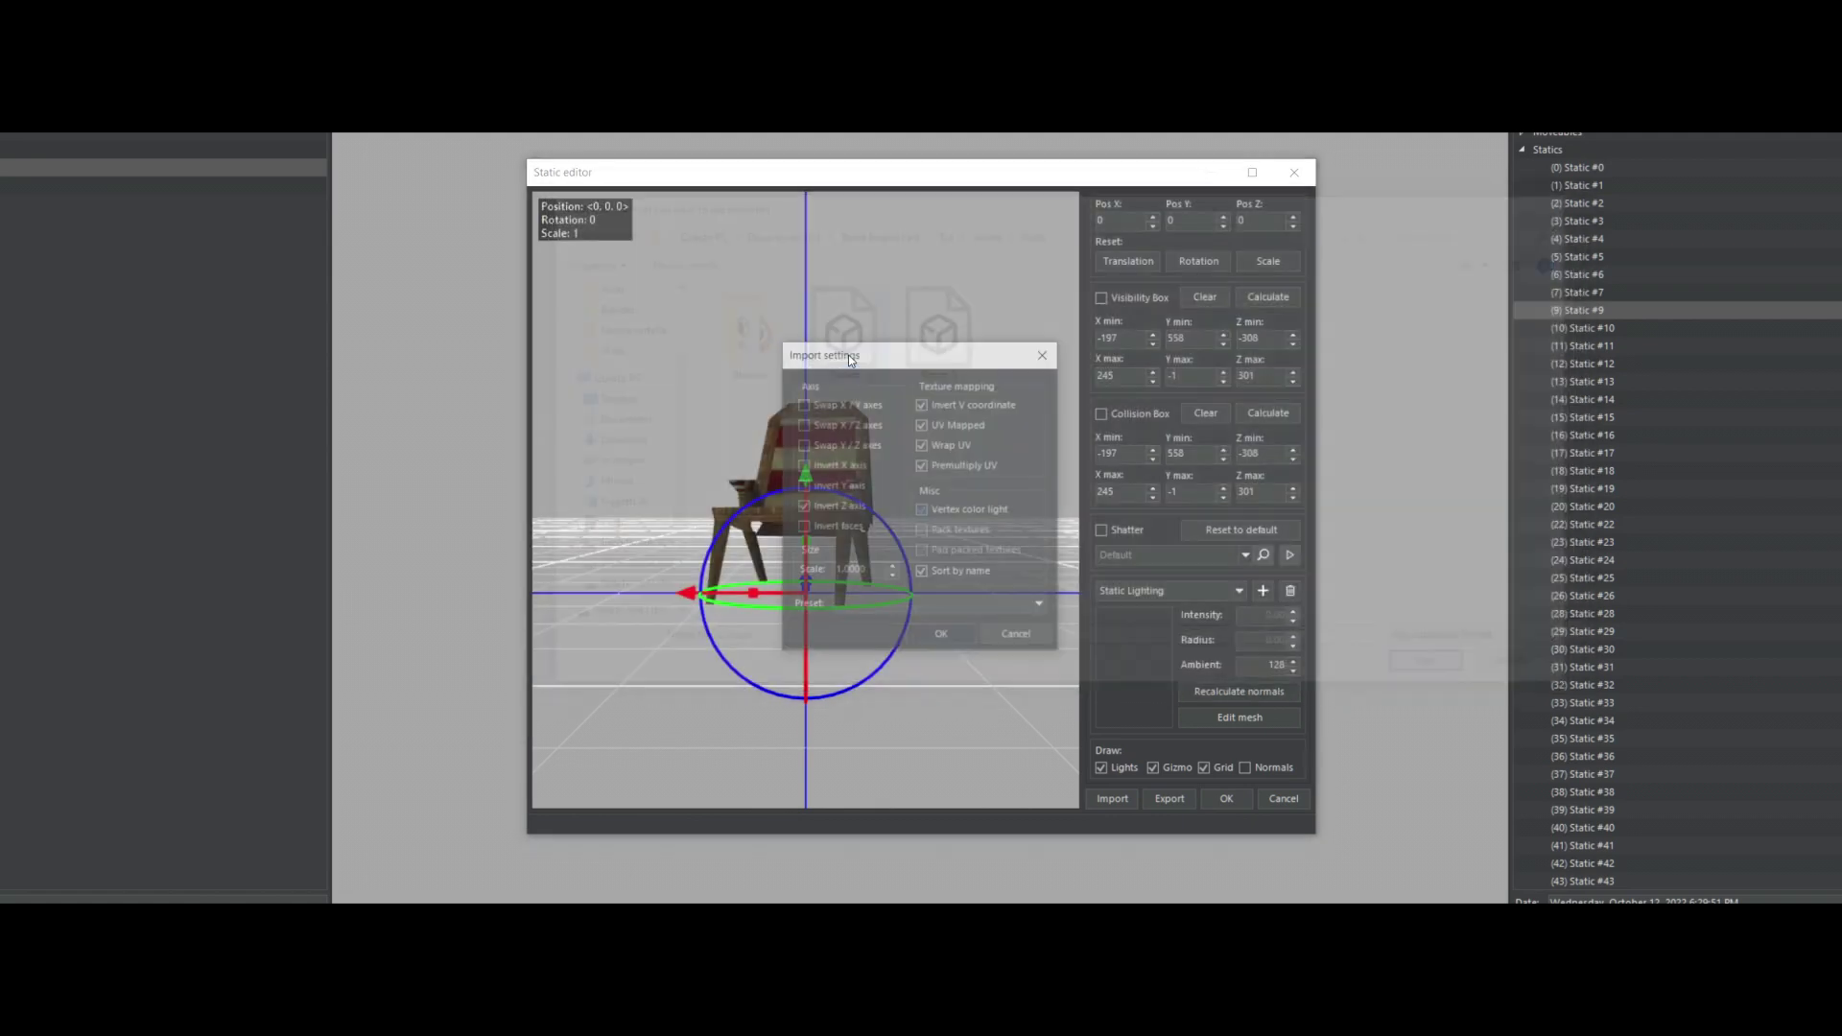
pyautogui.doubleClick(853, 573)
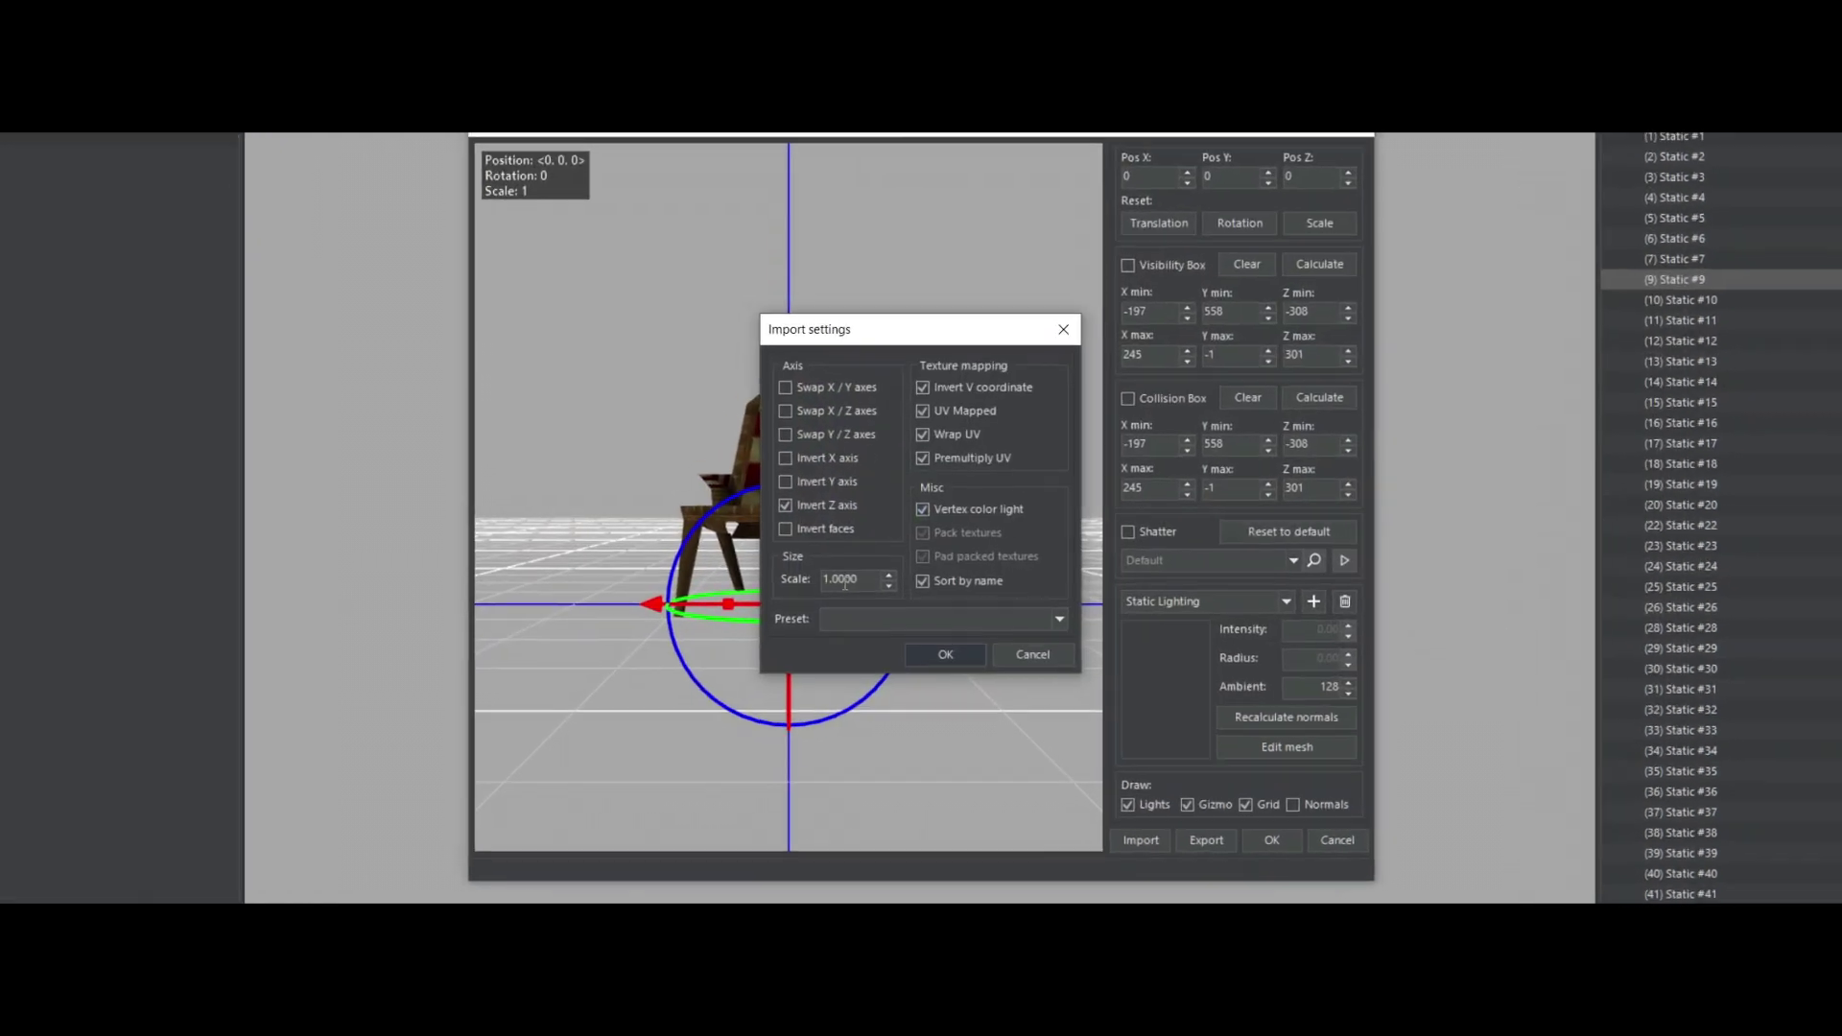